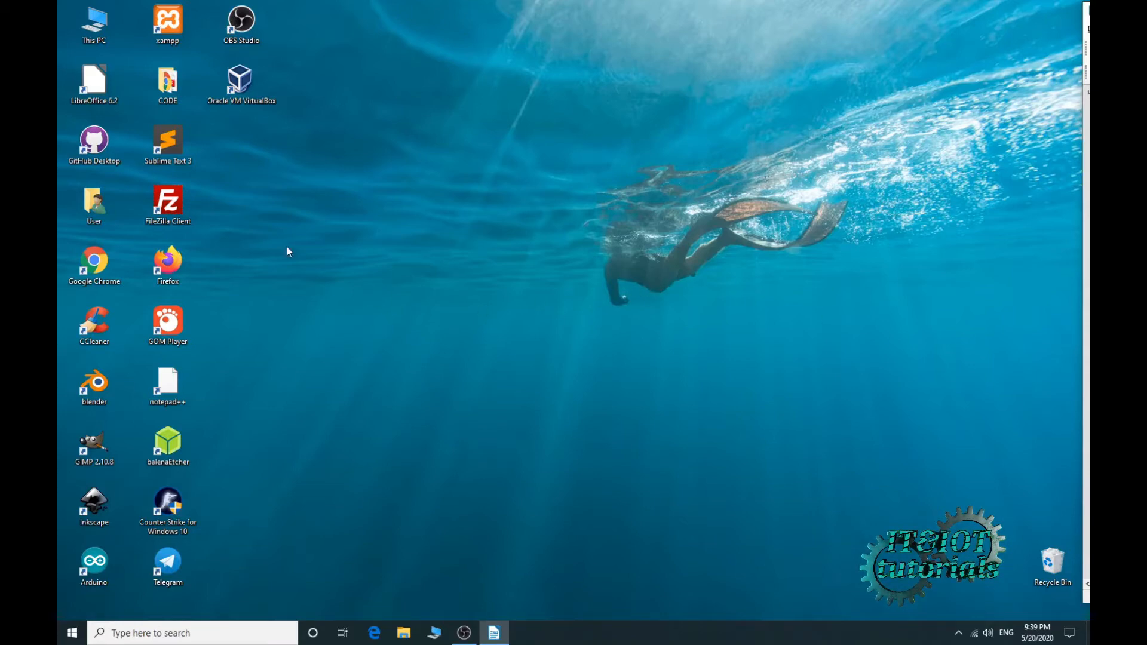
# - Launch Google Chrome from its desktop icon to get a new tab page
pyautogui.click(237, 85)
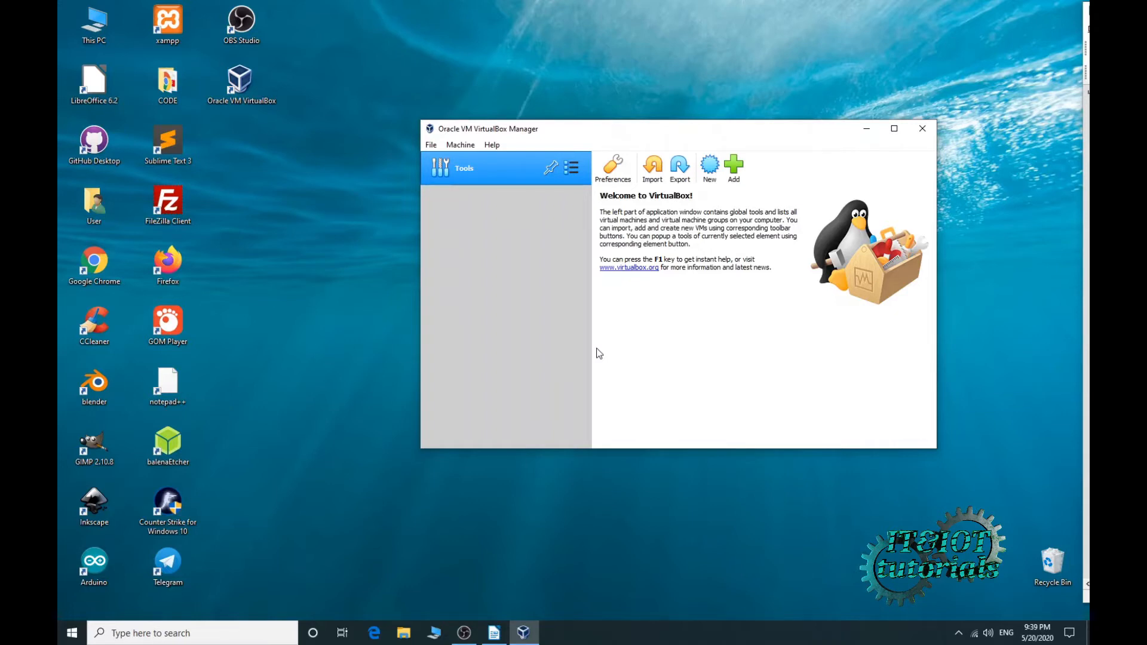
pyautogui.doubleClick(94, 261)
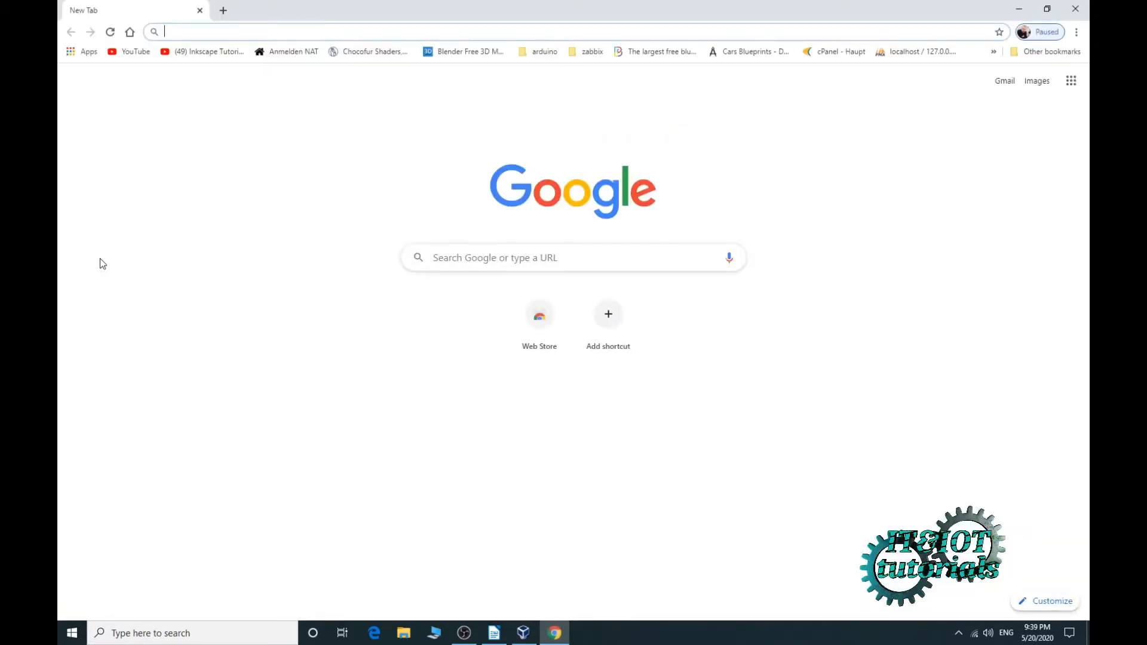
# - Search Google for 'ubuntu download' and open the Download Ubuntu Desktop result
pyautogui.click(528, 265)
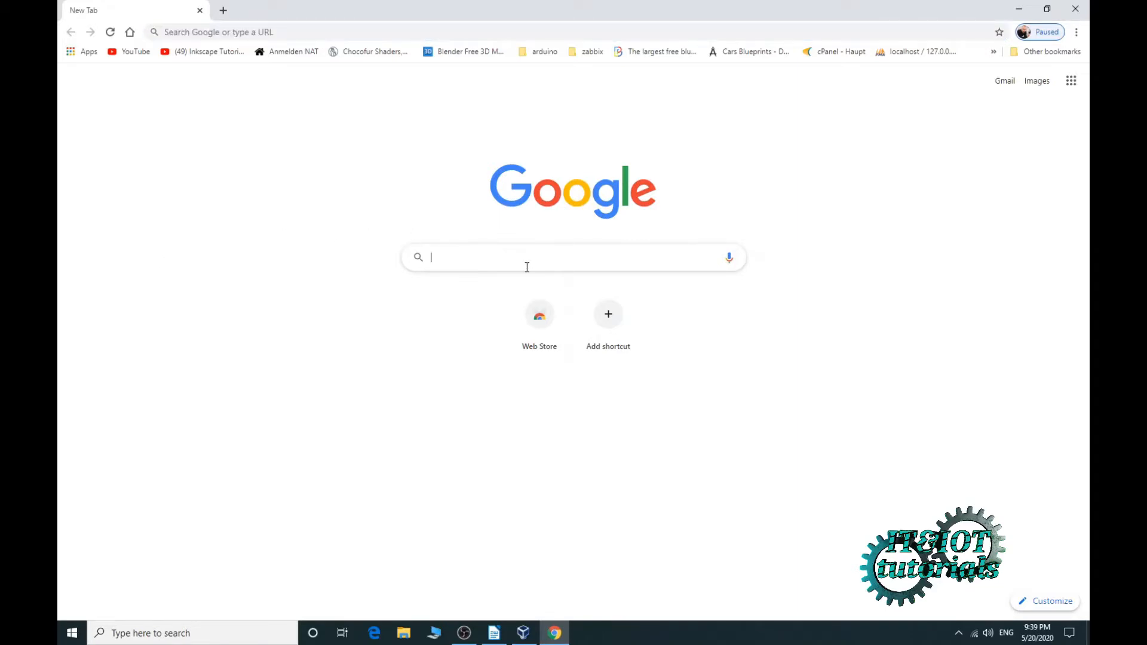
pyautogui.write('Ubuntu')
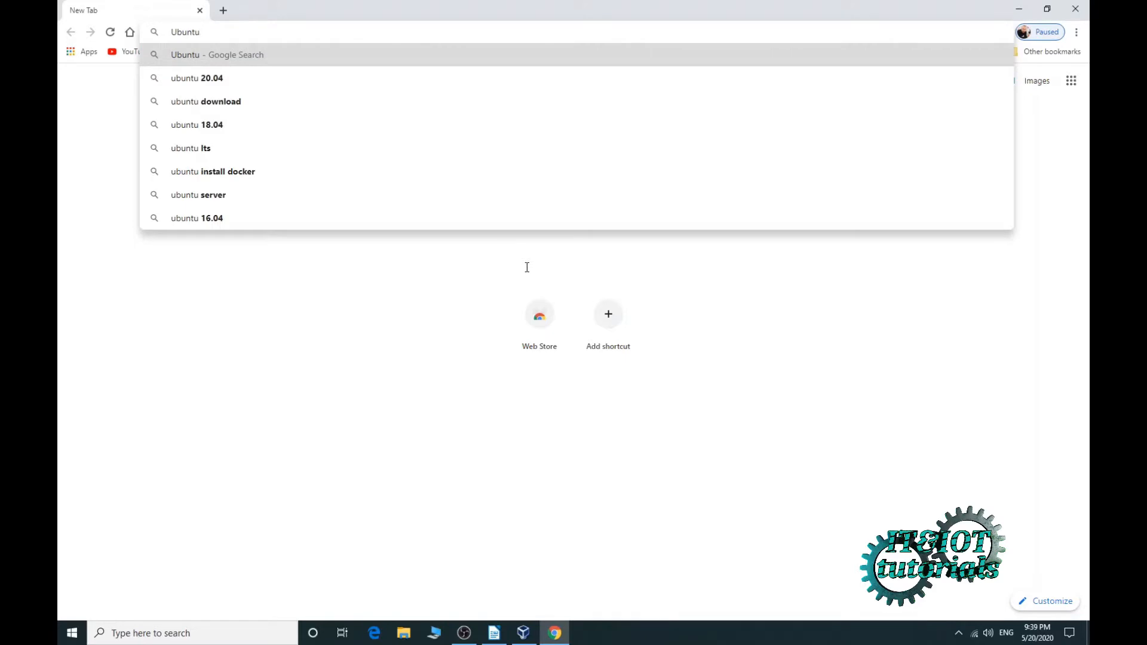
pyautogui.press('Down')
pyautogui.press('Down')
pyautogui.press('Return')
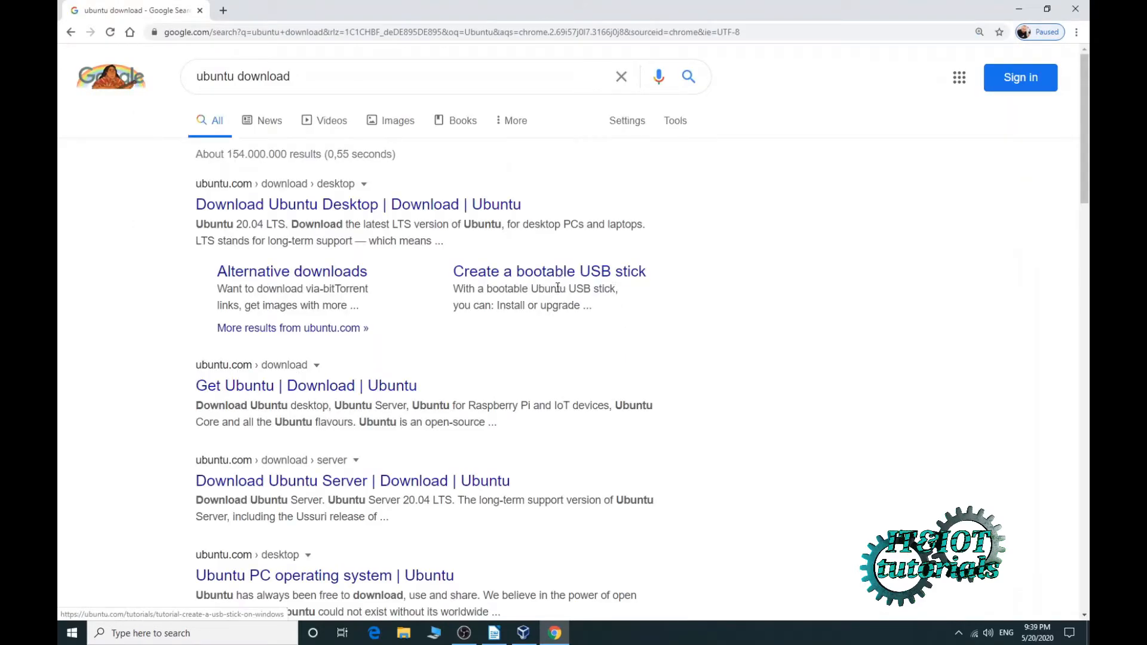
pyautogui.click(279, 206)
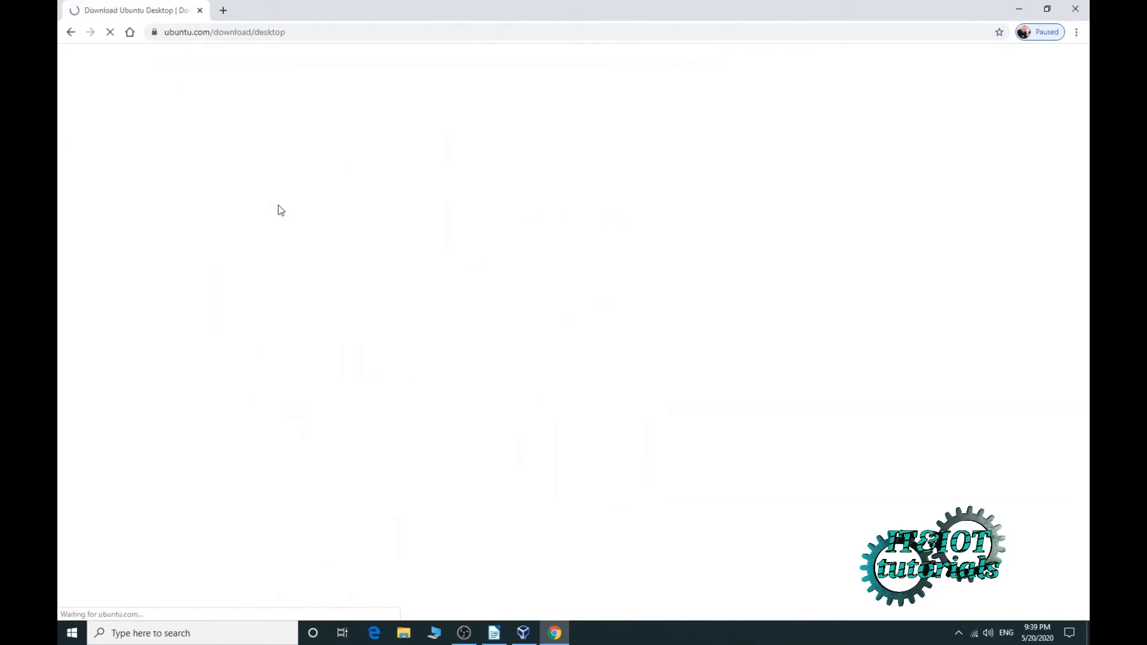
# - Start the Ubuntu 20.04 Desktop ISO download, cancel it, and close Chrome
pyautogui.scroll(-1, 439, 293)
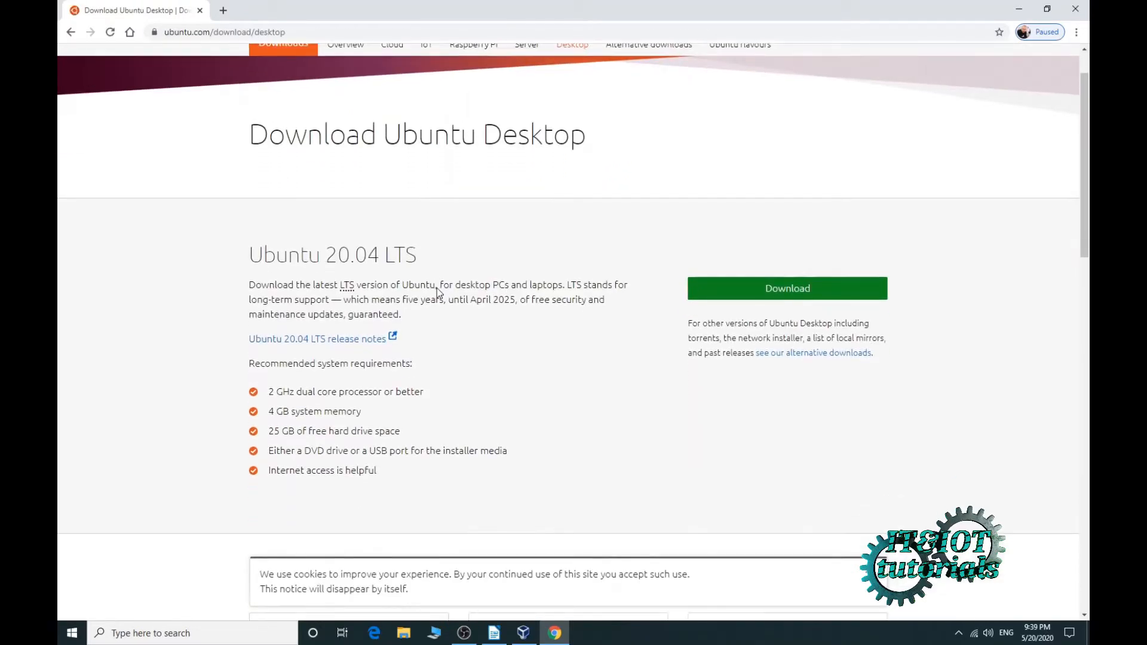
pyautogui.scroll(-1, 439, 293)
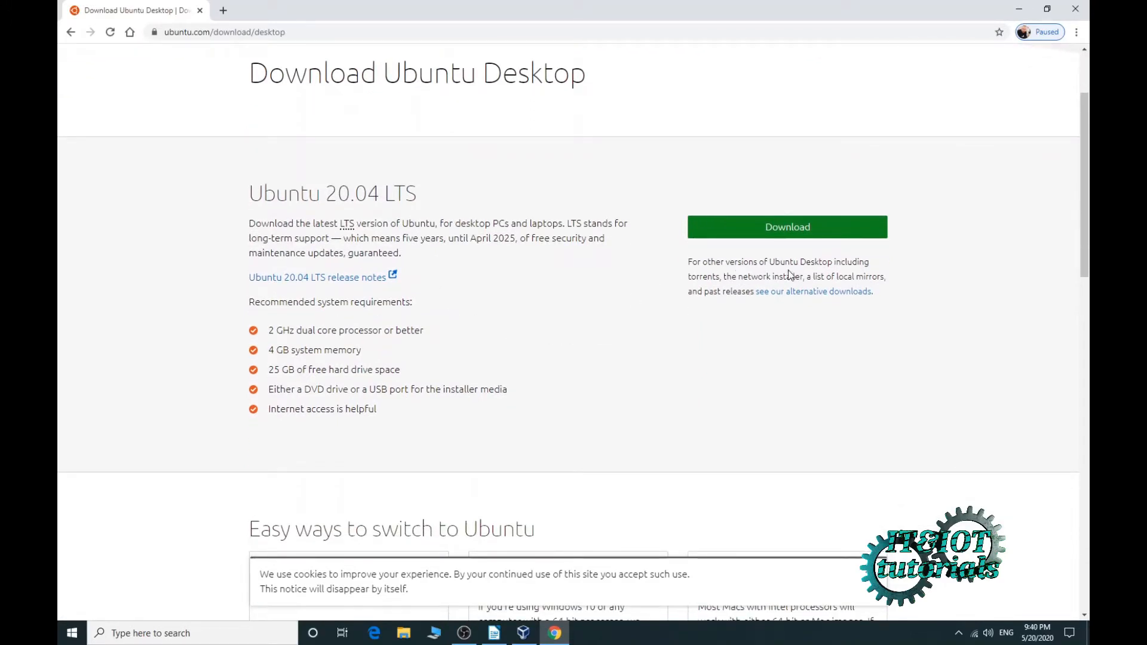
pyautogui.click(792, 235)
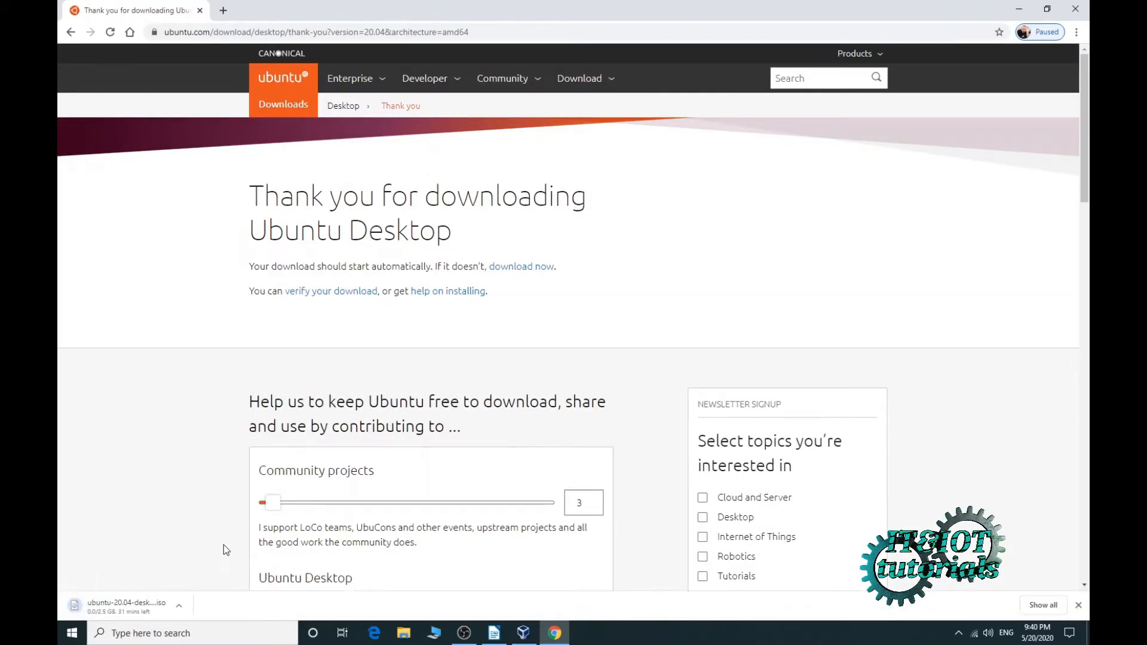
pyautogui.click(183, 605)
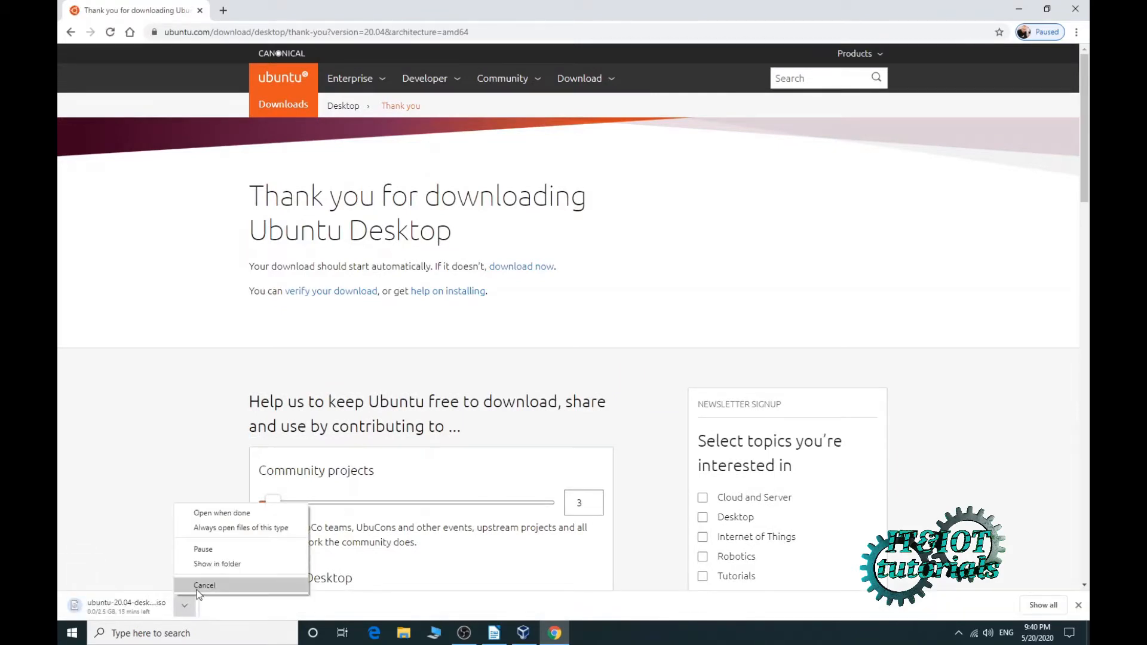
pyautogui.click(198, 588)
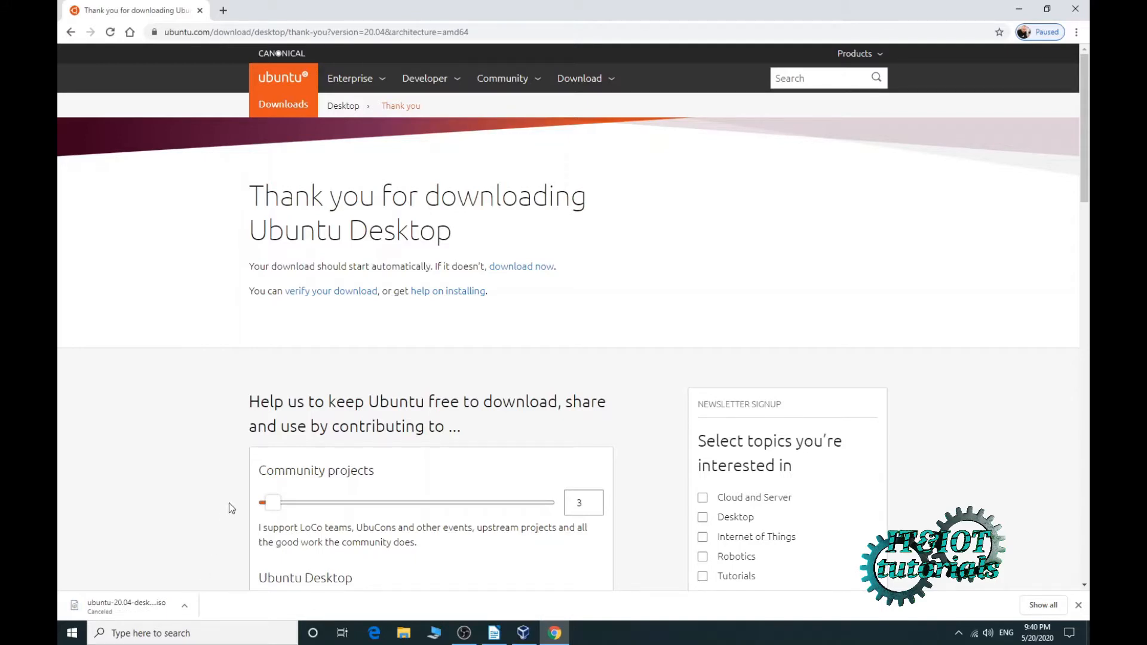
pyautogui.click(1079, 8)
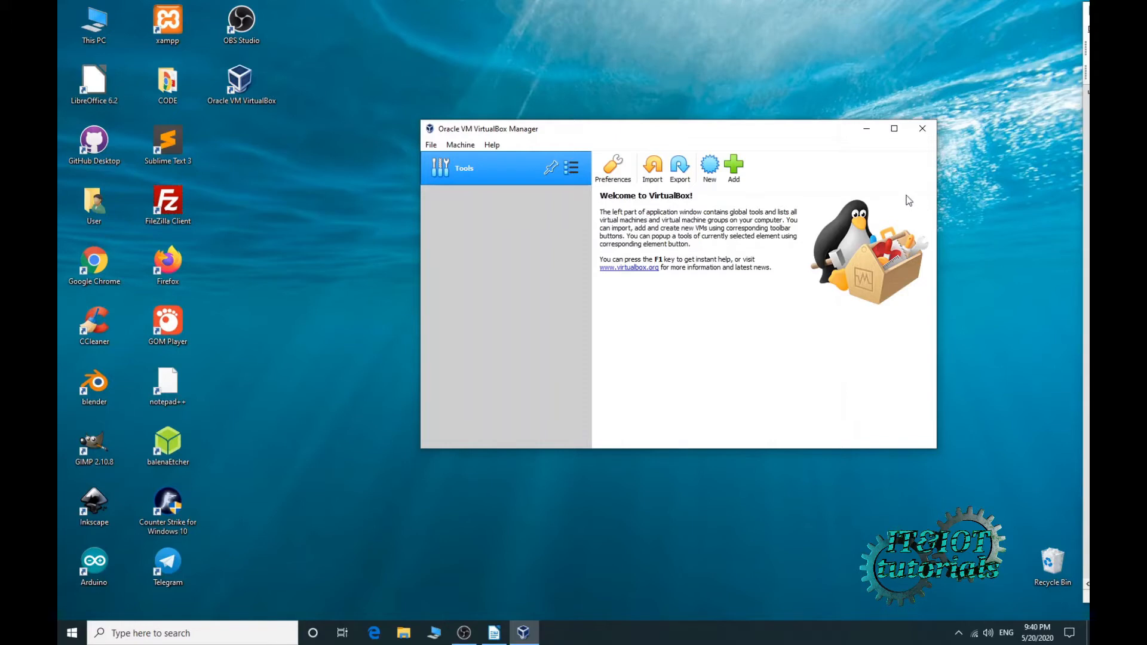
# - Create a new VM named 'Ubuntu 20.04' (Linux, Ubuntu 64-bit) and advance to memory size
pyautogui.moveTo(824, 133); pyautogui.dragTo(761, 140)
pyautogui.click(647, 171)
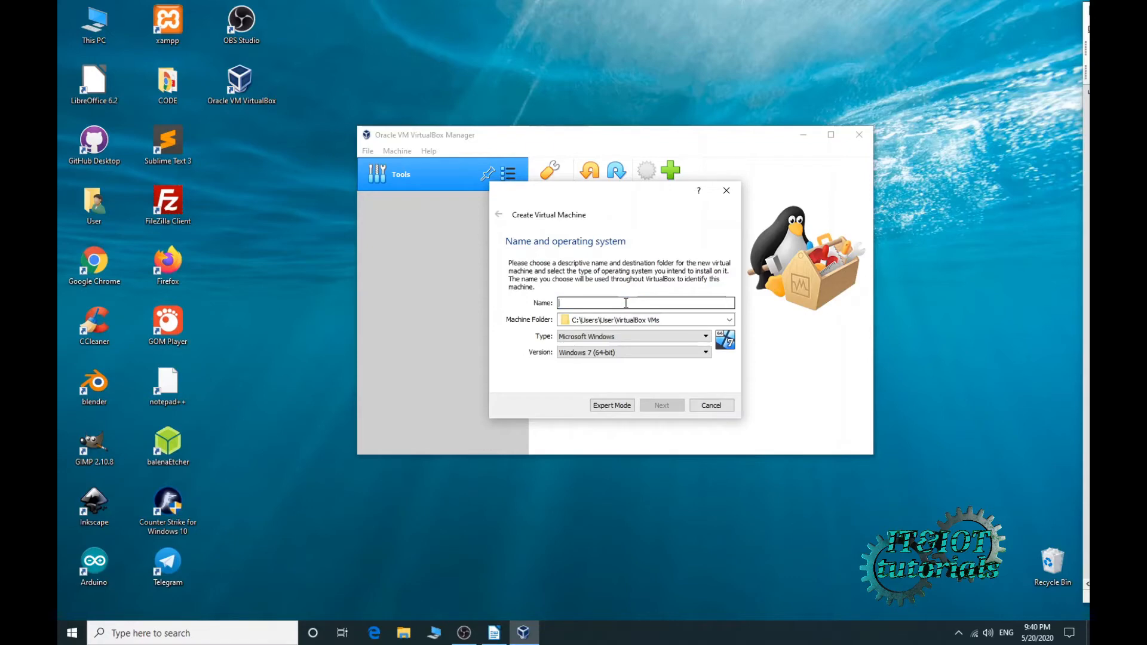
pyautogui.write('Ubuntu 20.04')
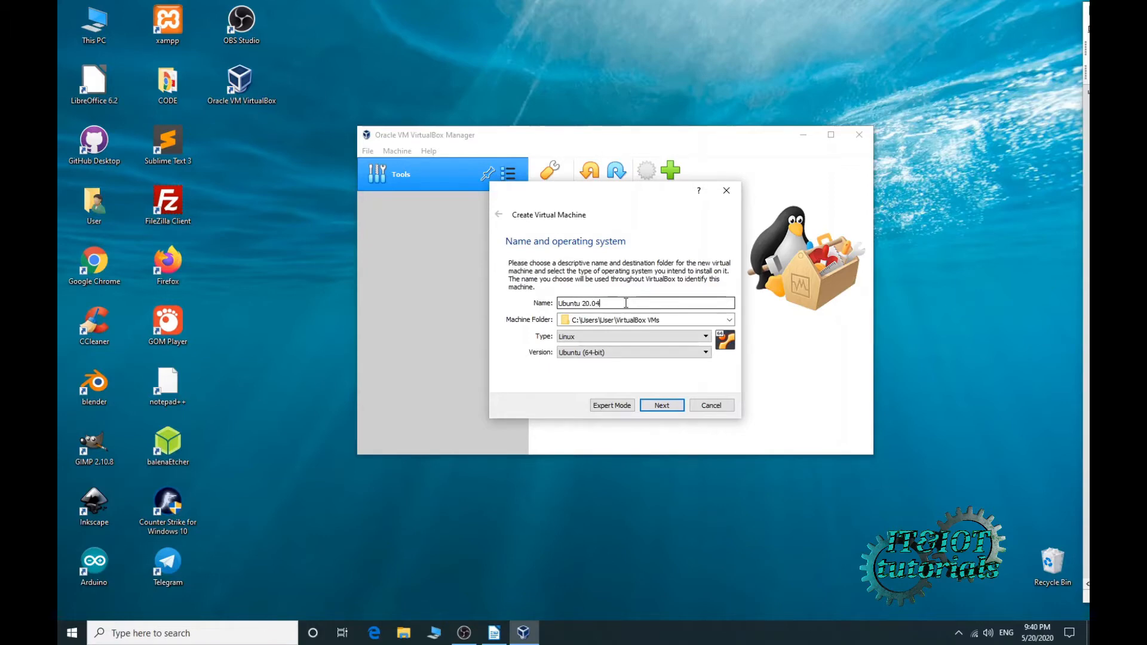
pyautogui.click(652, 404)
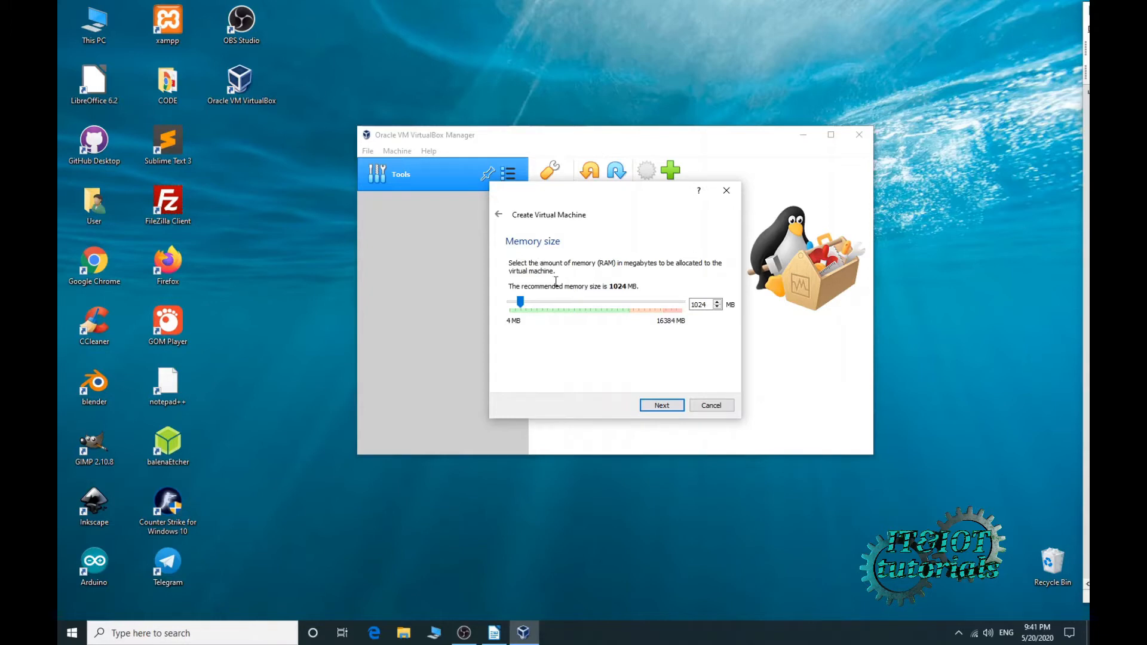
# - Set the VM's memory size to 6196 MB
pyautogui.moveTo(708, 305); pyautogui.dragTo(691, 315)
pyautogui.write('6196')
pyautogui.click(662, 406)
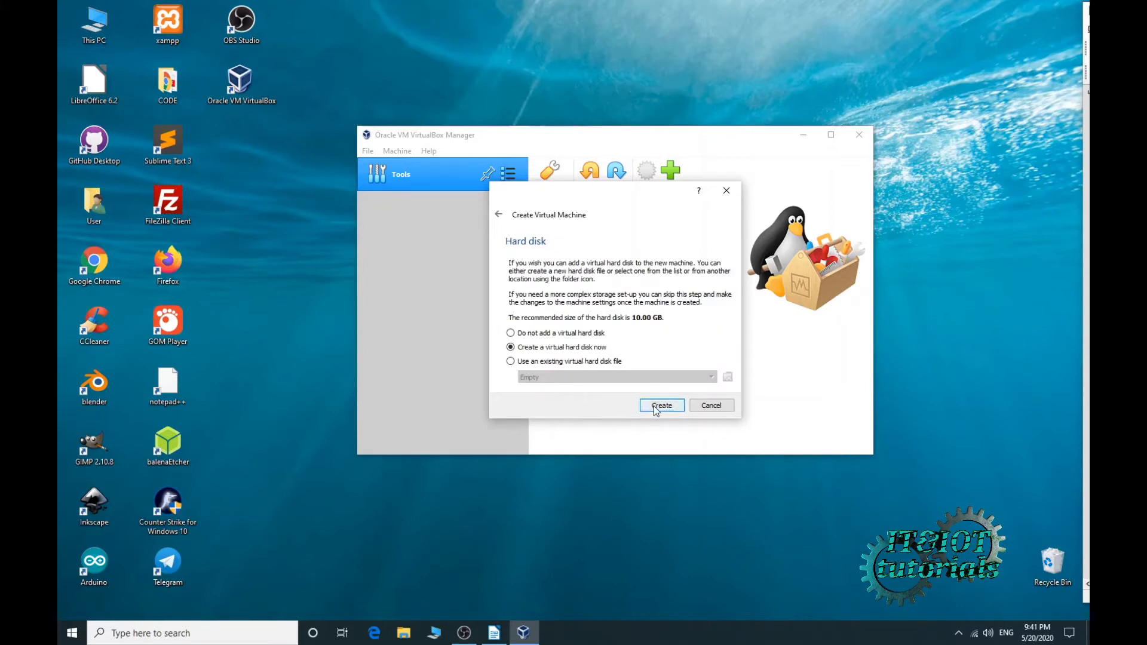
# - Create a dynamically allocated 20 GB VDI virtual hard disk for the machine
pyautogui.click(655, 406)
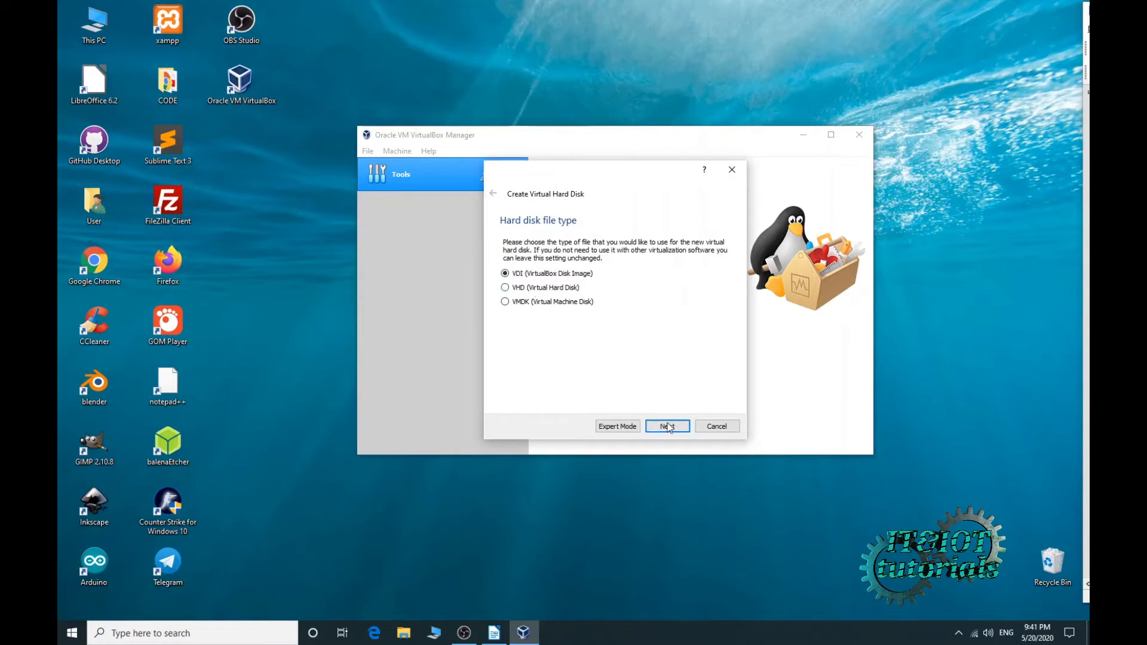
pyautogui.click(668, 428)
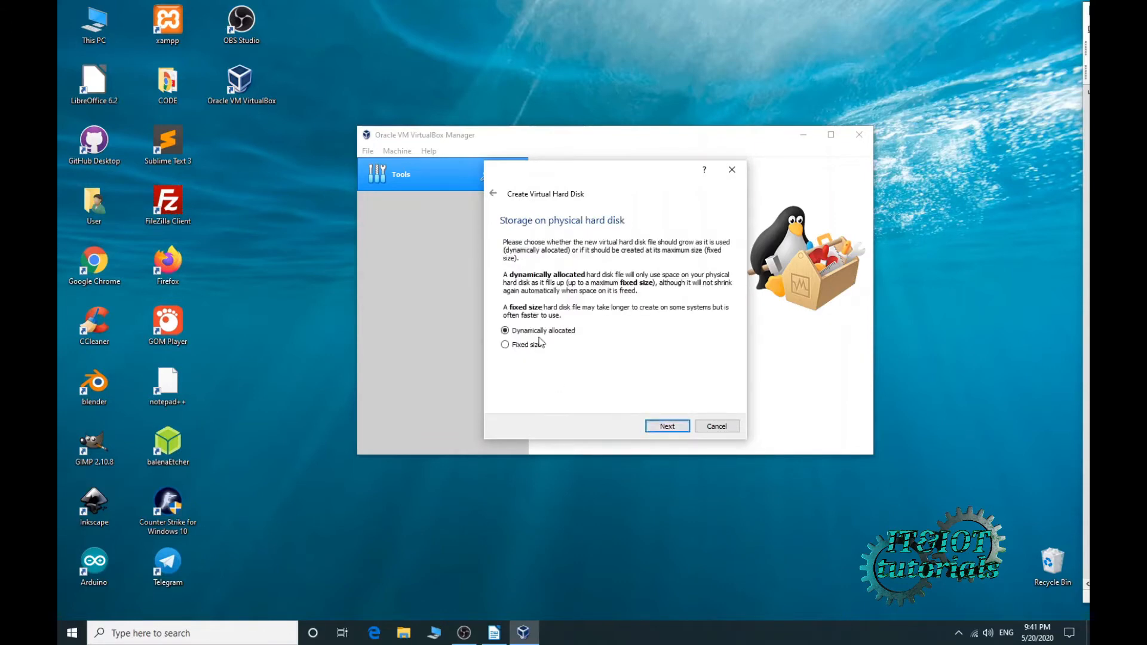
pyautogui.click(669, 426)
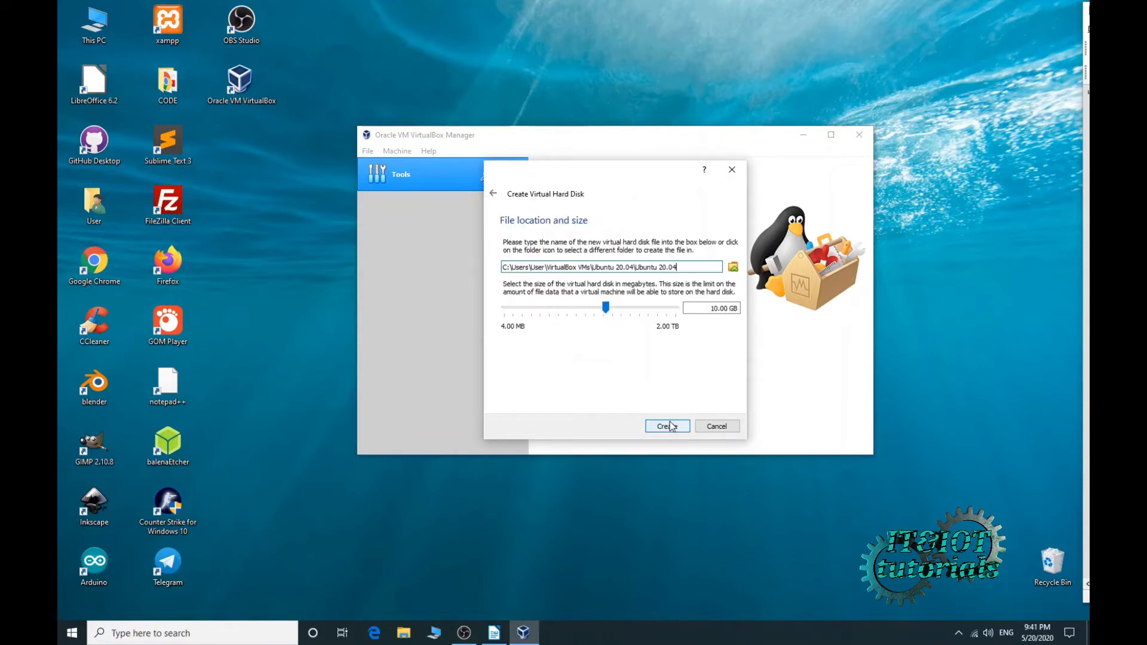
pyautogui.click(715, 308)
pyautogui.press('BackSpace')
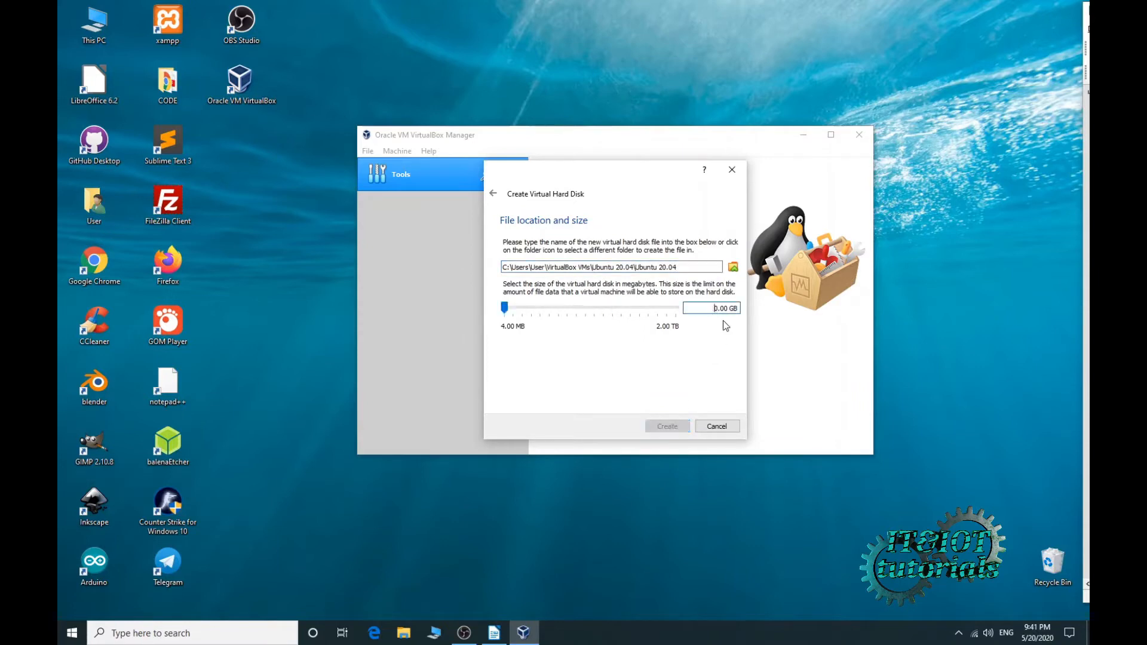
pyautogui.write('2')
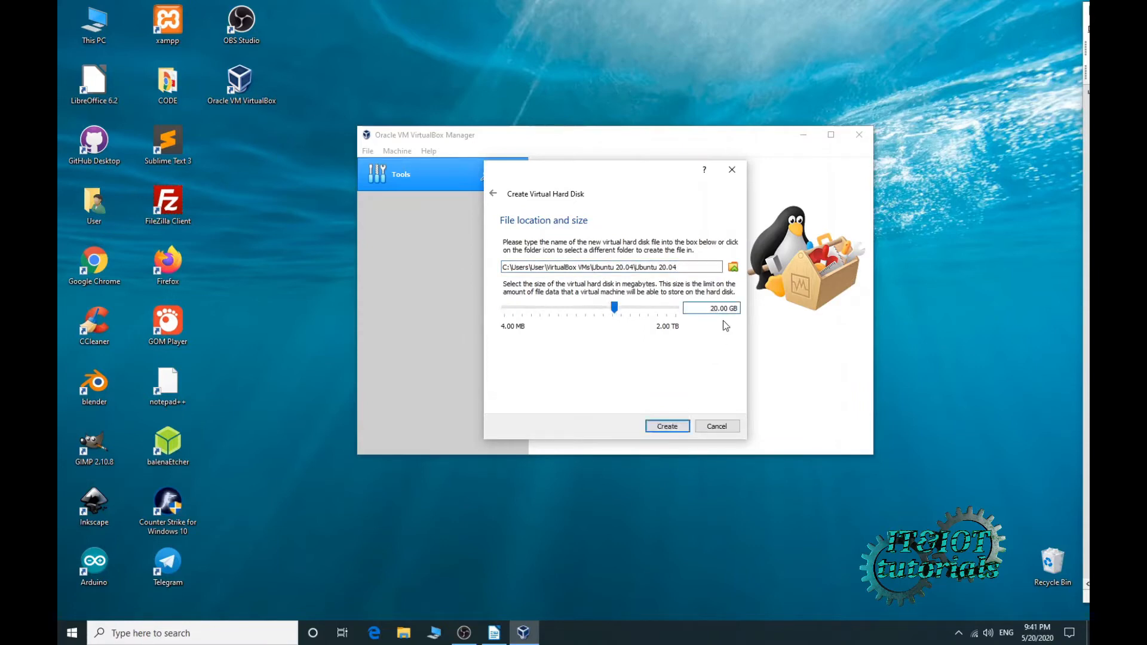
pyautogui.click(675, 429)
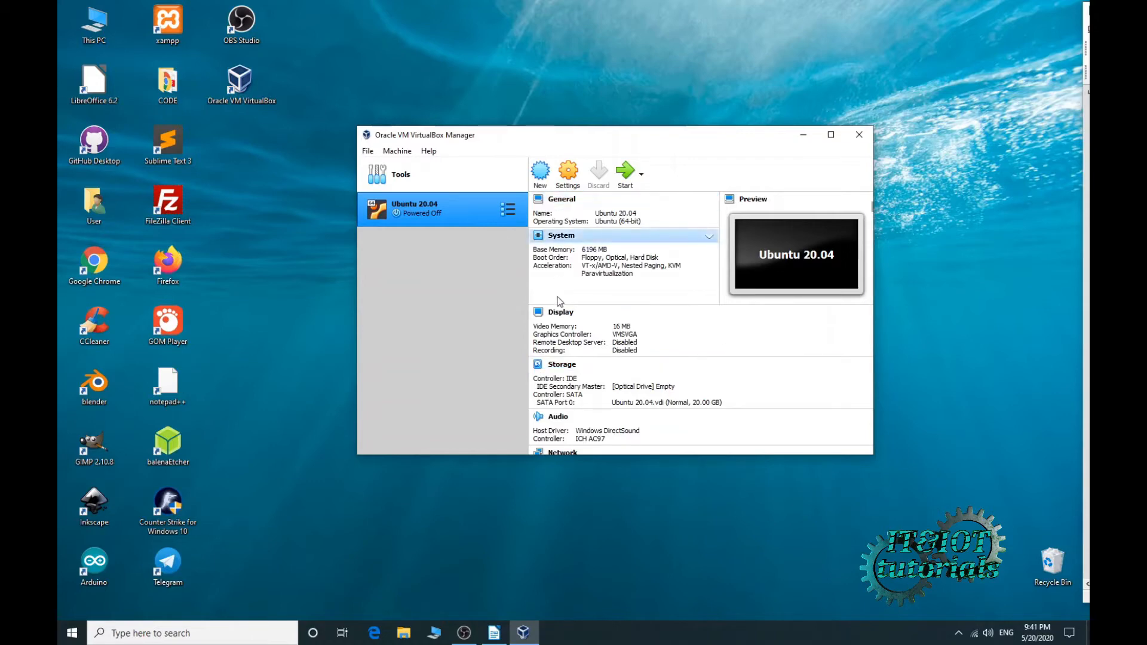
# - In General > Advanced, set Shared Clipboard and Drag'n'Drop both to Bidirectional
pyautogui.click(572, 177)
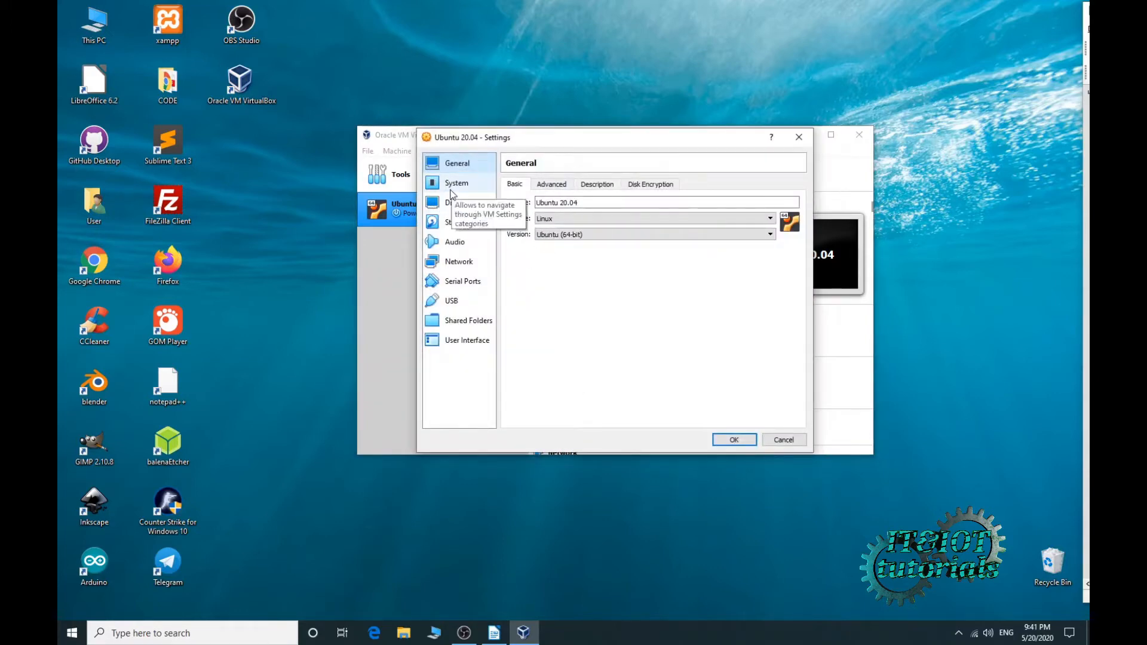
pyautogui.click(556, 184)
pyautogui.click(600, 220)
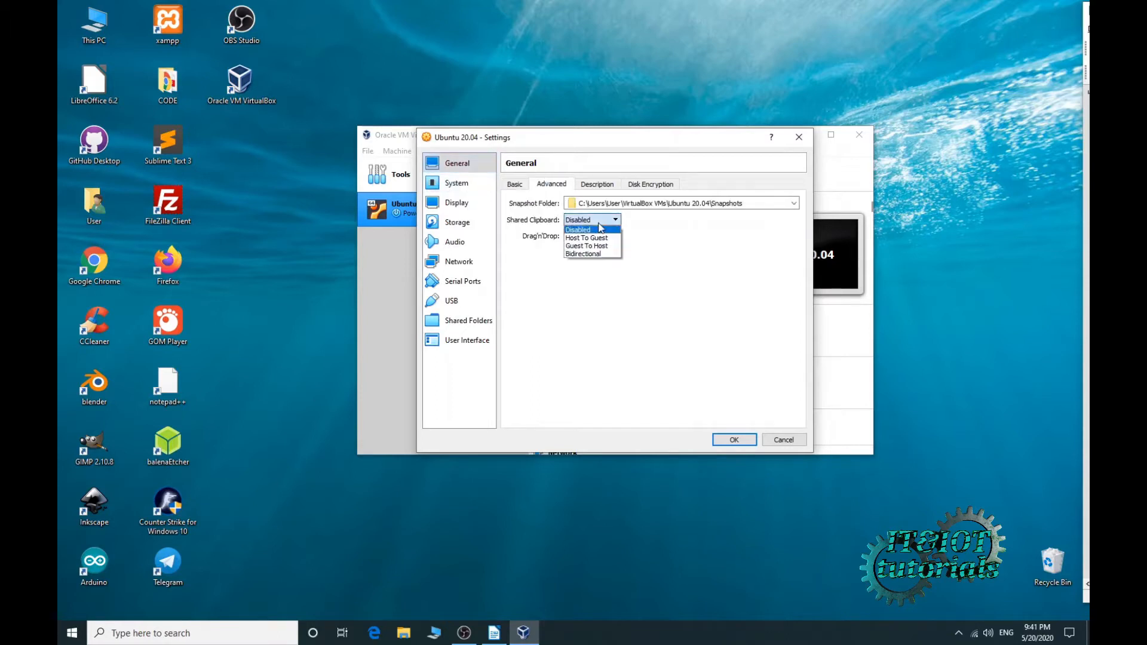
pyautogui.click(603, 252)
pyautogui.click(603, 236)
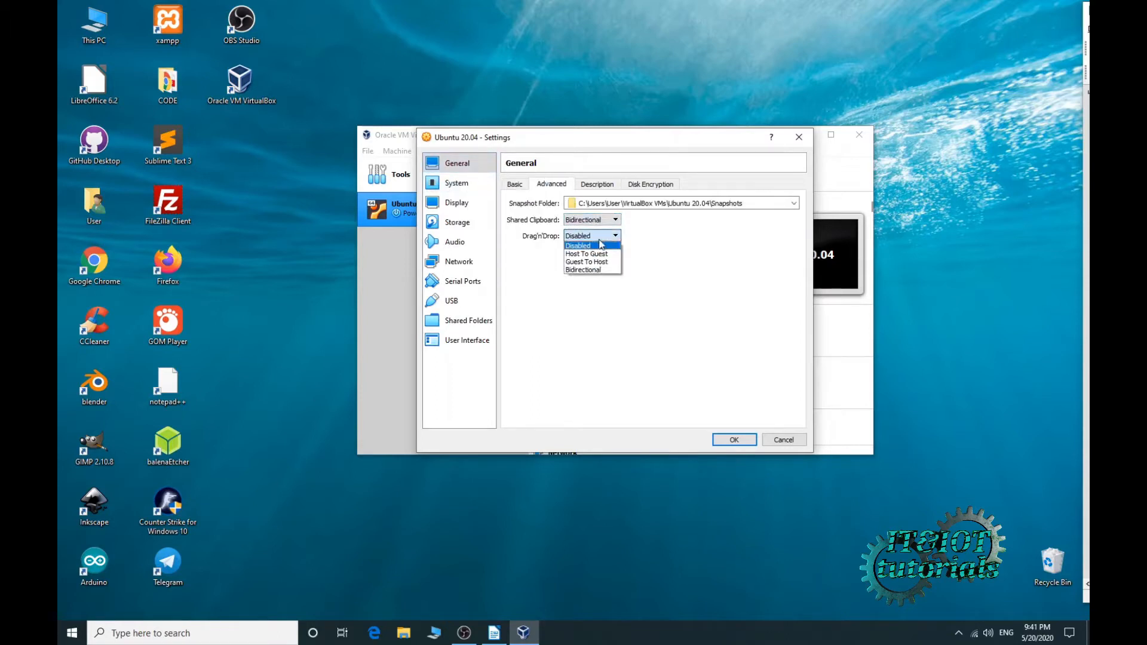
pyautogui.click(599, 270)
pyautogui.click(578, 185)
pyautogui.click(552, 185)
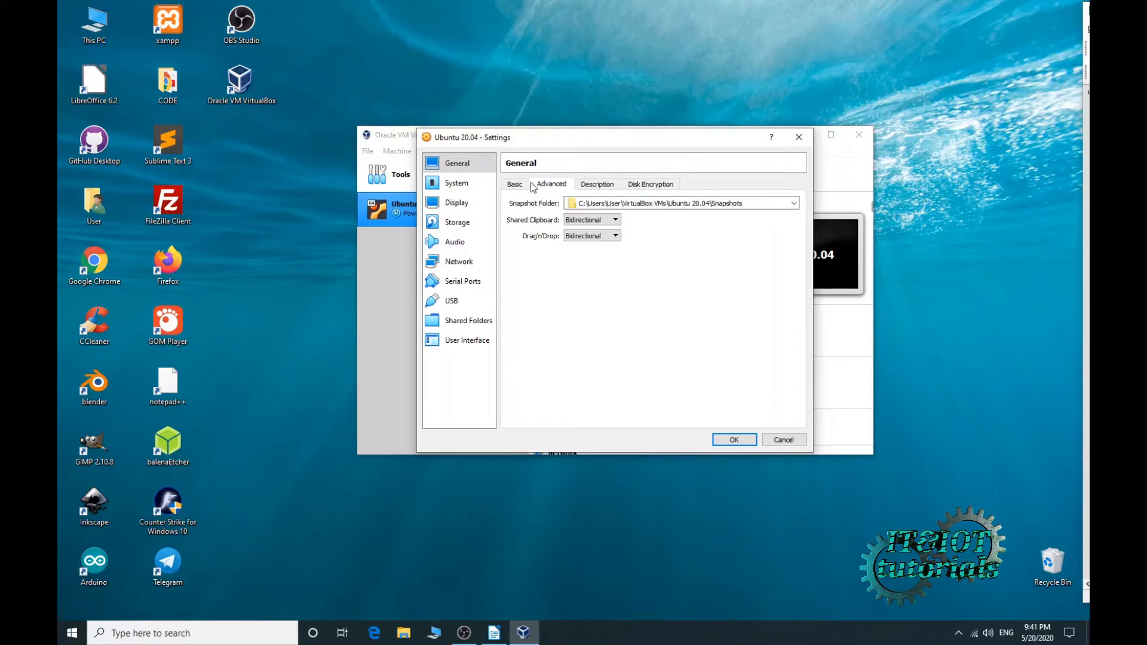
pyautogui.click(517, 189)
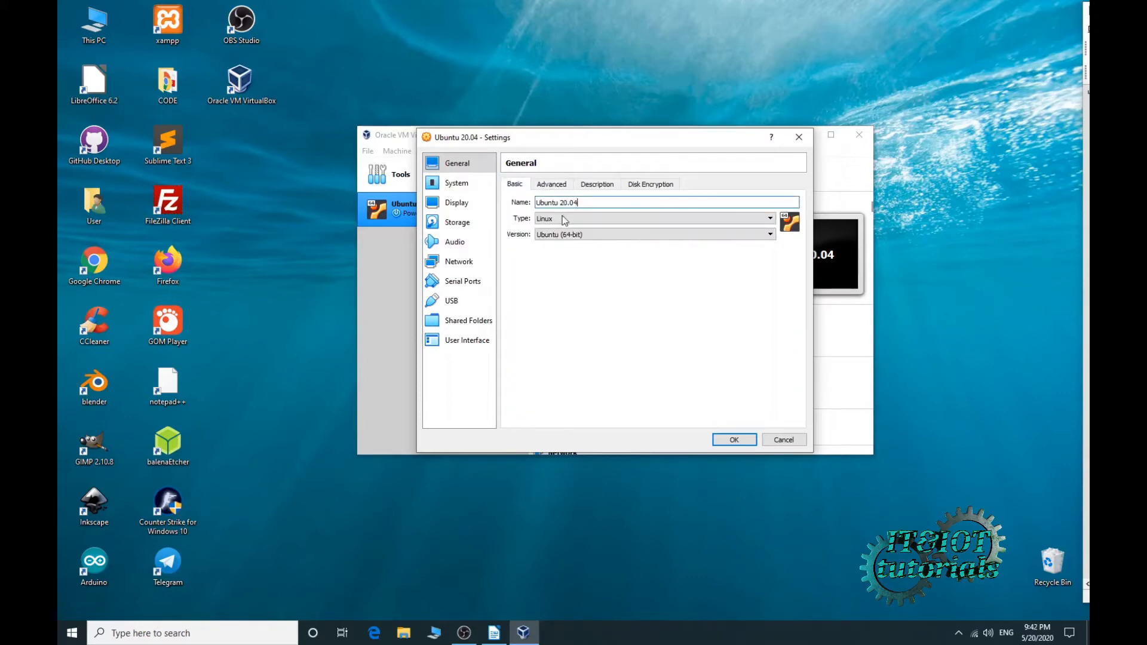
pyautogui.click(551, 185)
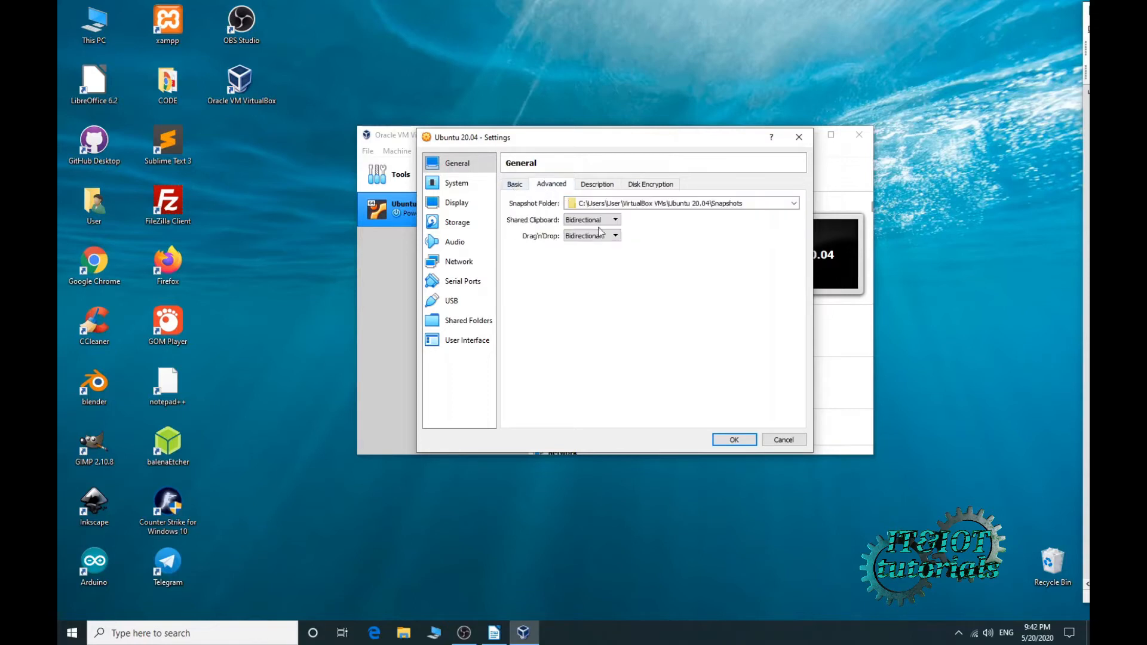
# - Remove Floppy from the boot order and give the VM 4 processors
pyautogui.click(469, 190)
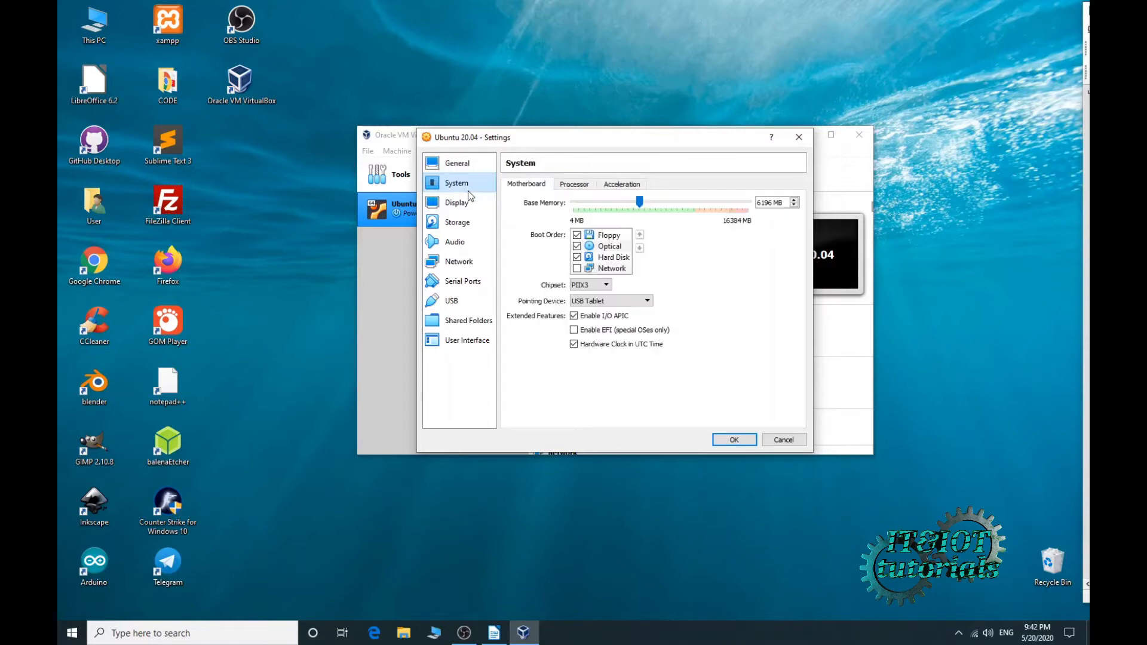
pyautogui.click(577, 236)
pyautogui.click(571, 186)
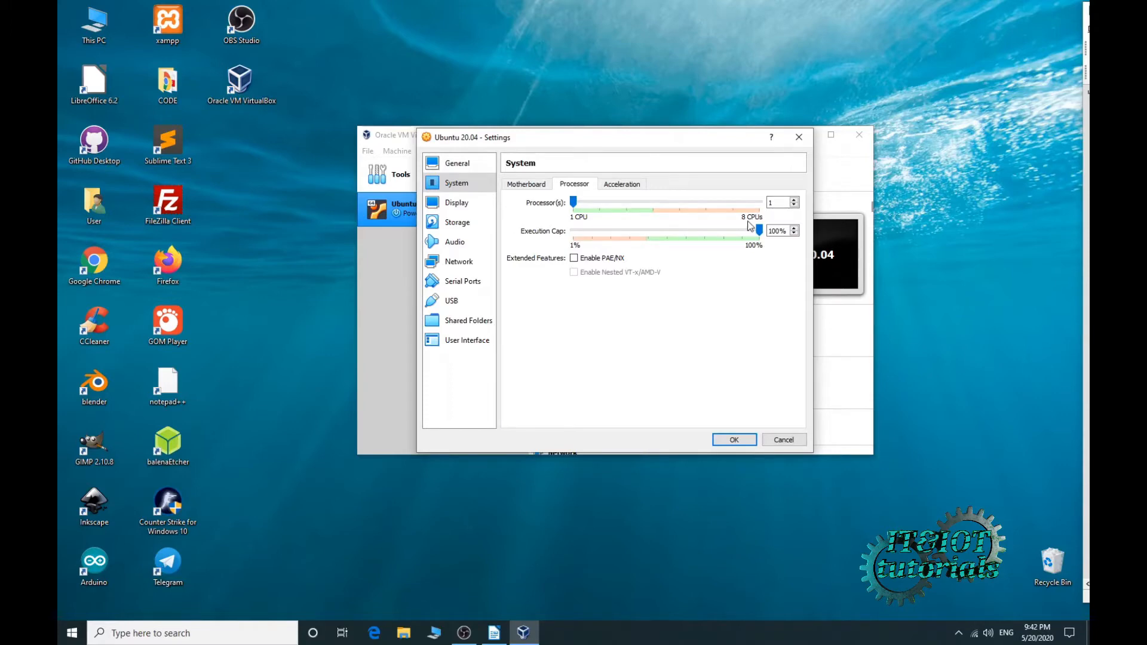
pyautogui.click(634, 204)
pyautogui.click(642, 203)
# - Raise the VM's video memory to 128 MB in Display settings
pyautogui.click(619, 186)
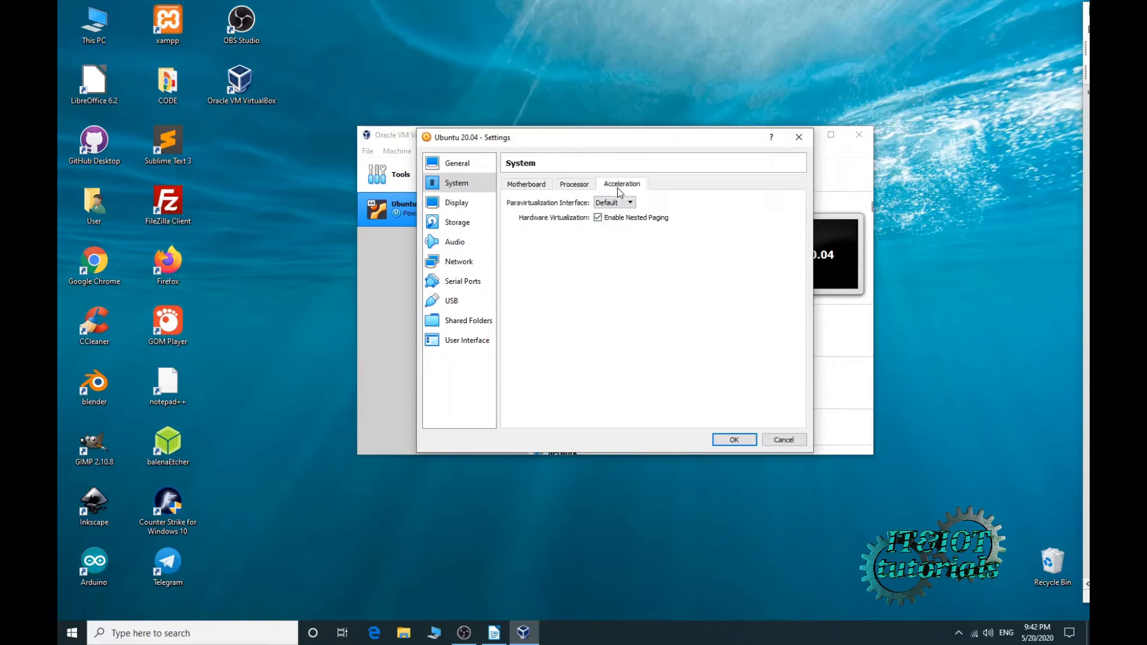
pyautogui.click(477, 208)
pyautogui.moveTo(595, 202); pyautogui.dragTo(737, 206)
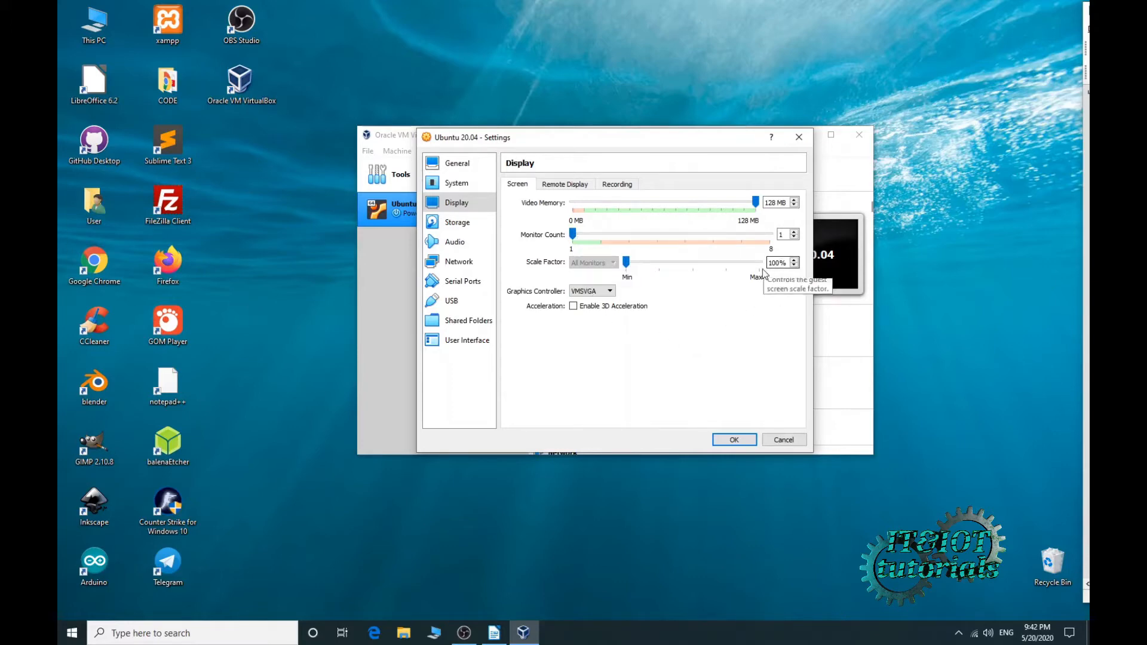
# - Enable 3D acceleration and select the empty optical drive in Storage settings
pyautogui.click(574, 309)
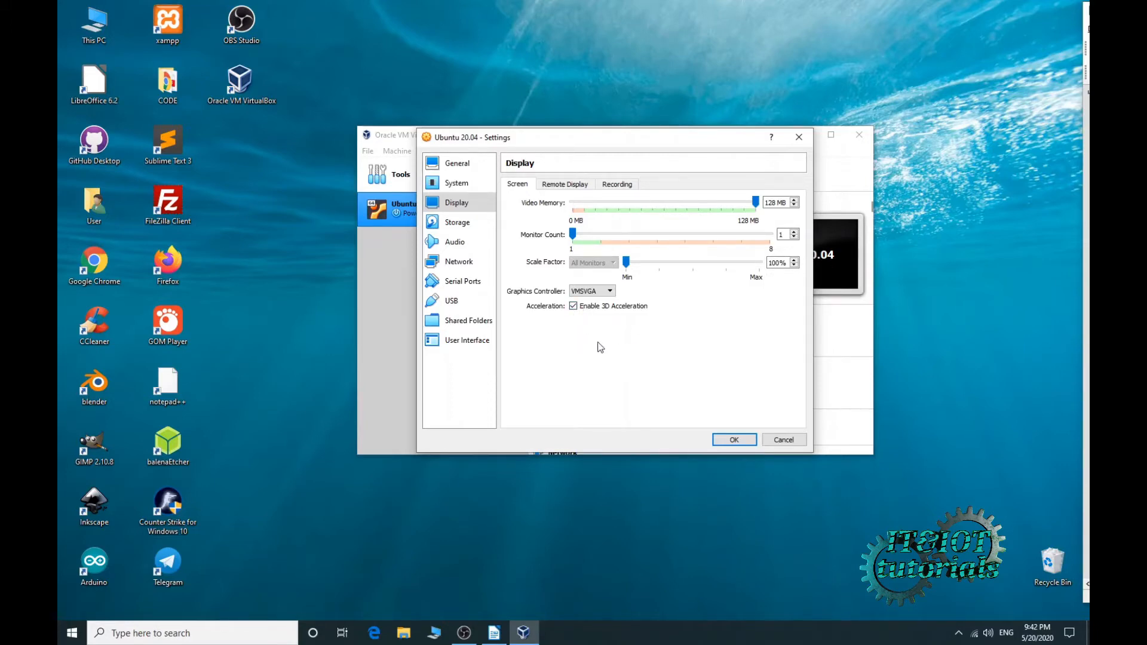
pyautogui.click(463, 228)
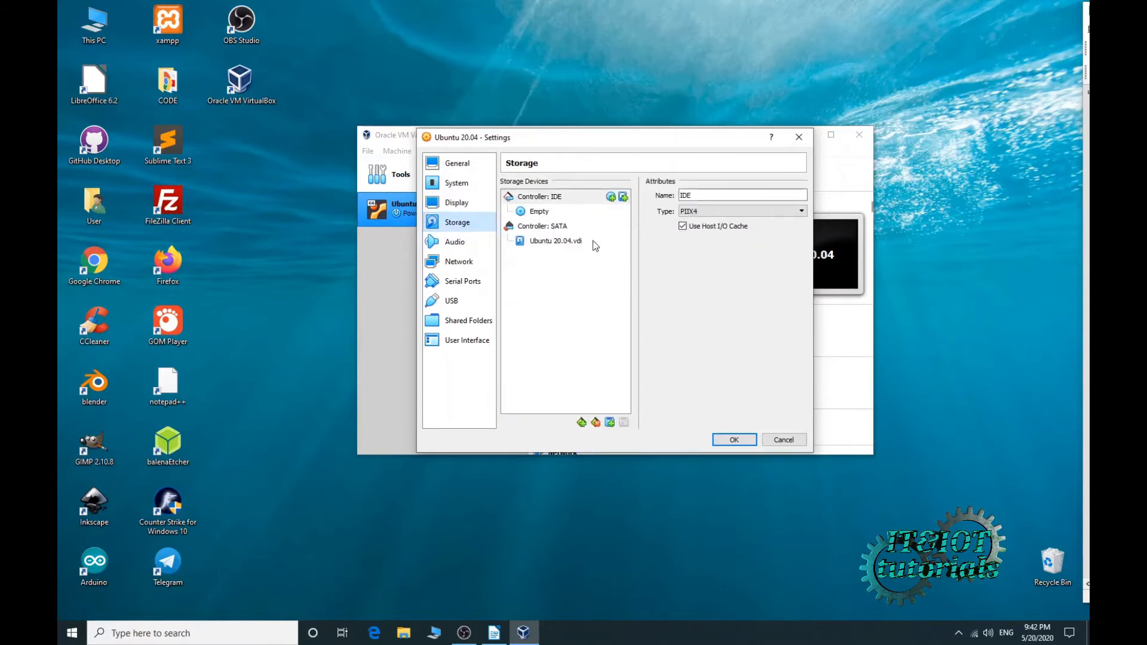
pyautogui.click(539, 213)
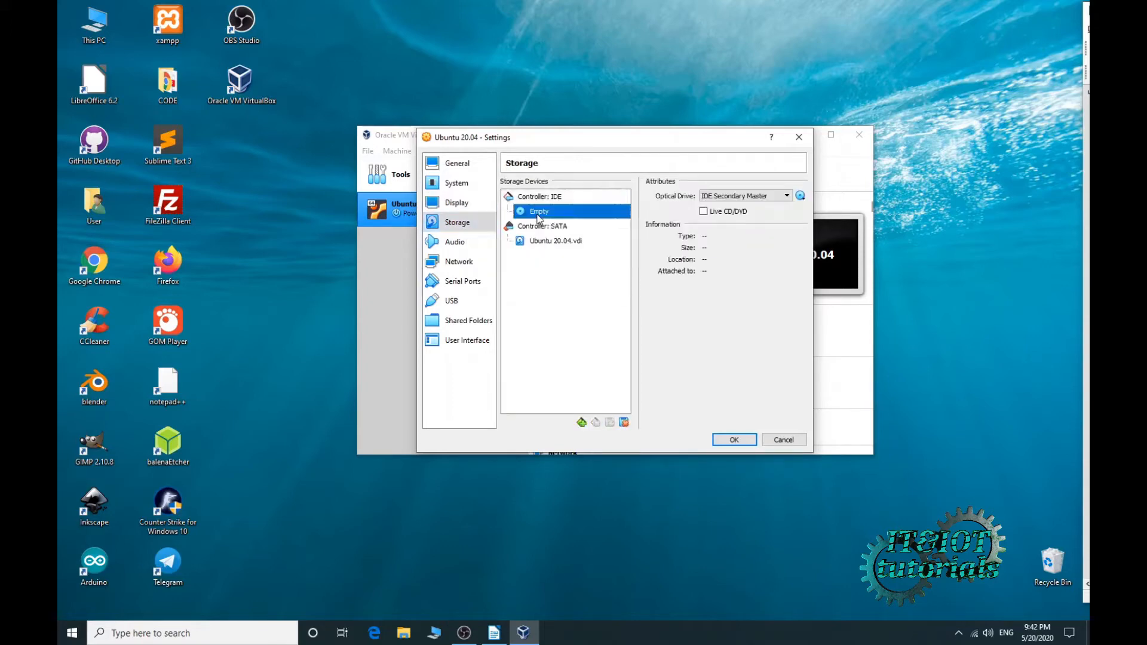
# - Attach ubuntu-20.04-desktop-amd64.iso from Downloads\OS to the optical drive
pyautogui.click(800, 196)
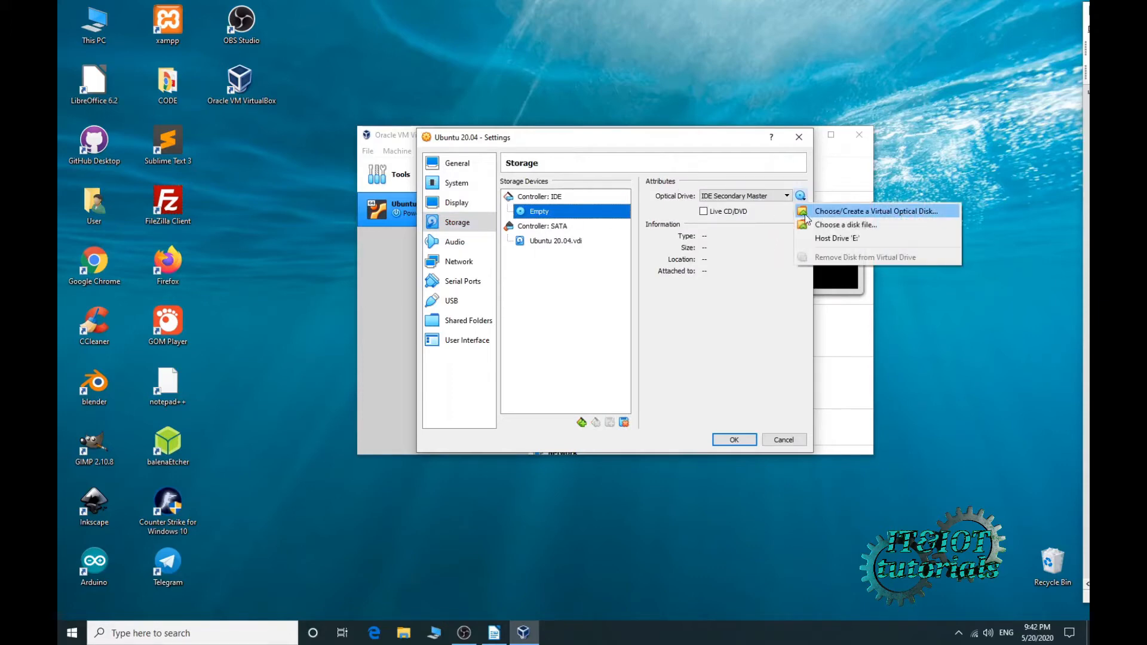
pyautogui.click(839, 213)
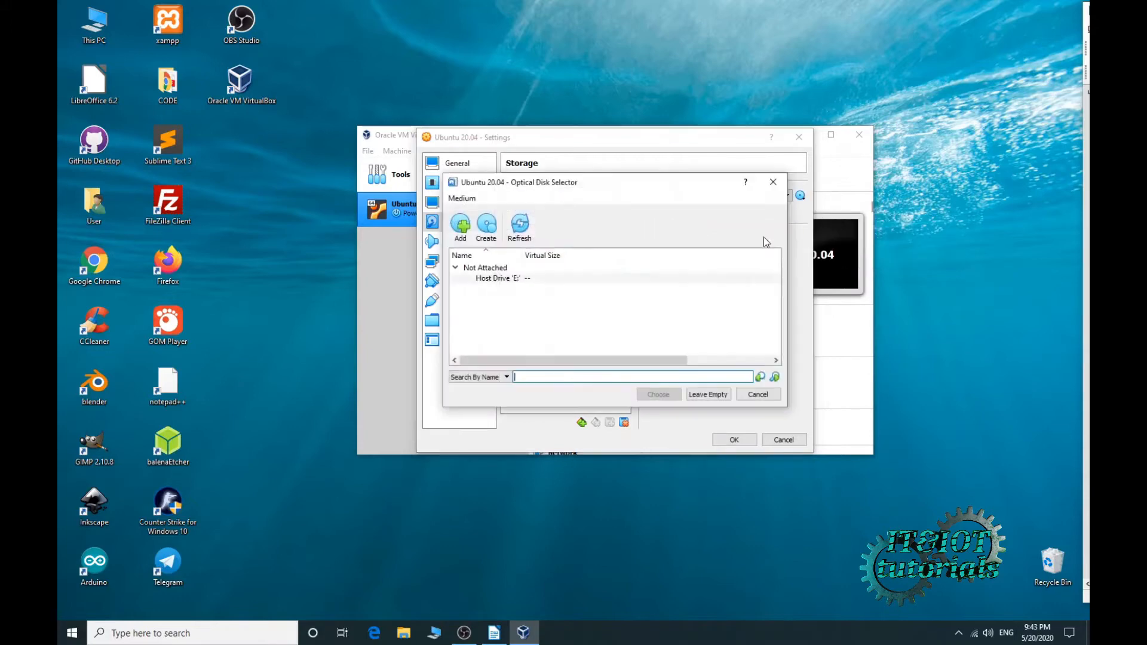
pyautogui.click(462, 227)
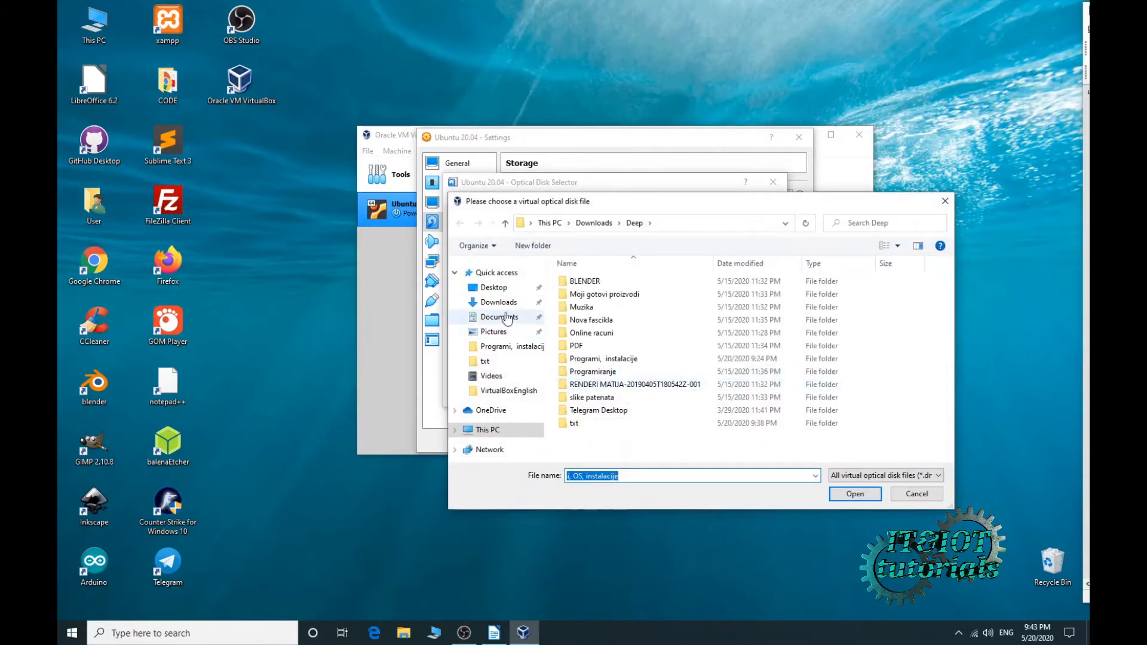
pyautogui.click(498, 303)
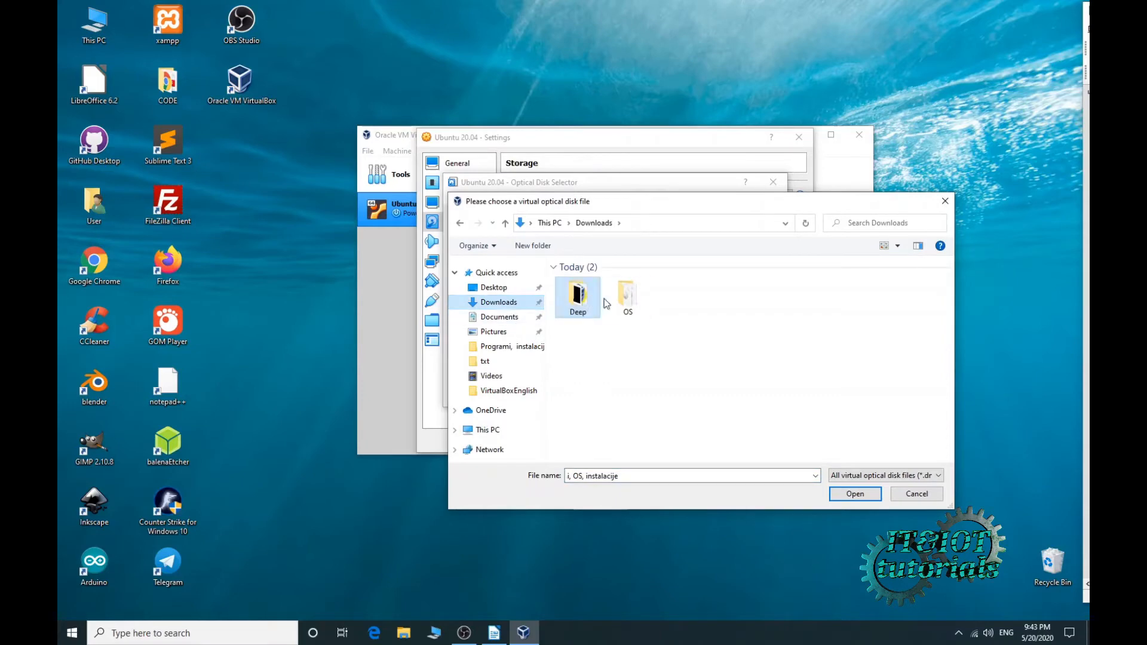
pyautogui.doubleClick(627, 295)
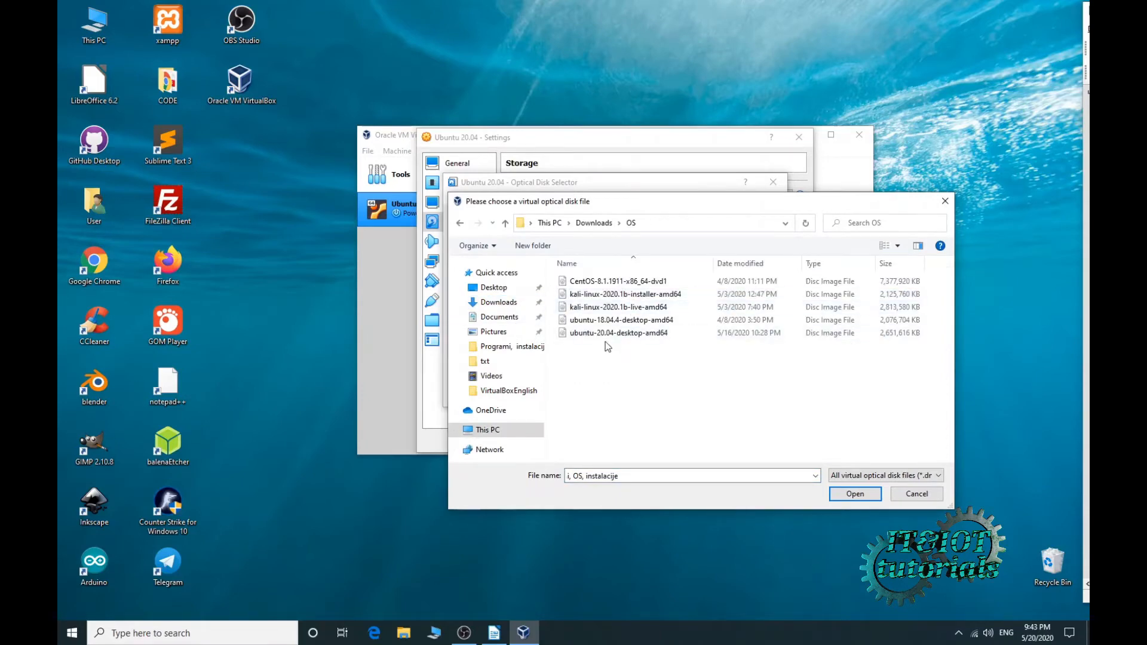
pyautogui.click(608, 335)
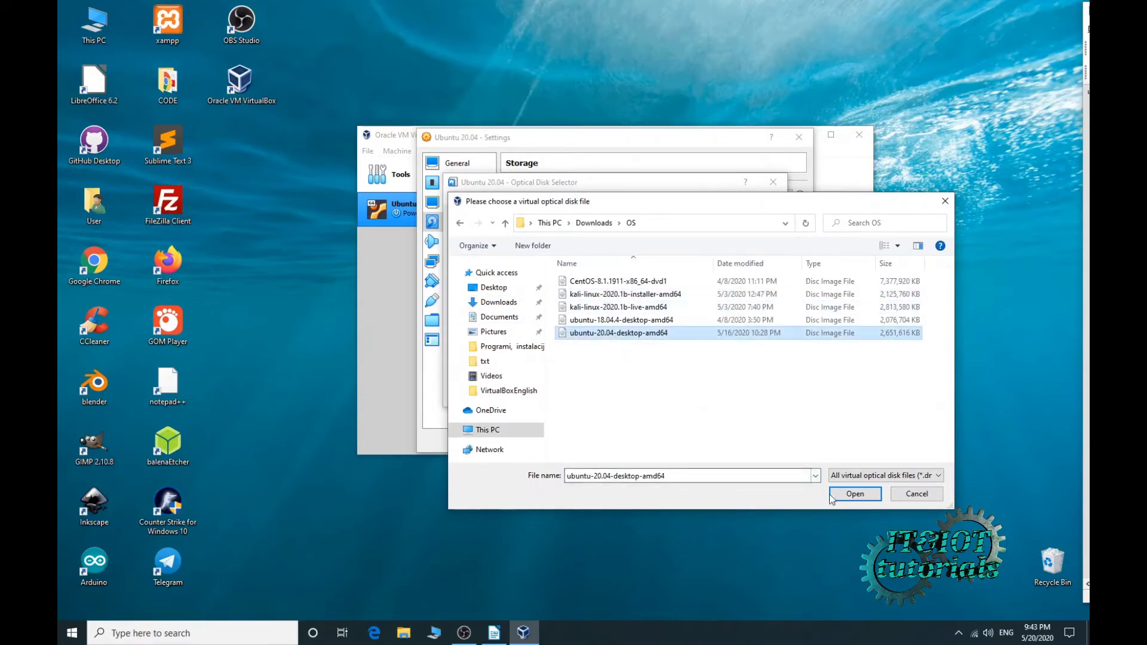
pyautogui.click(853, 492)
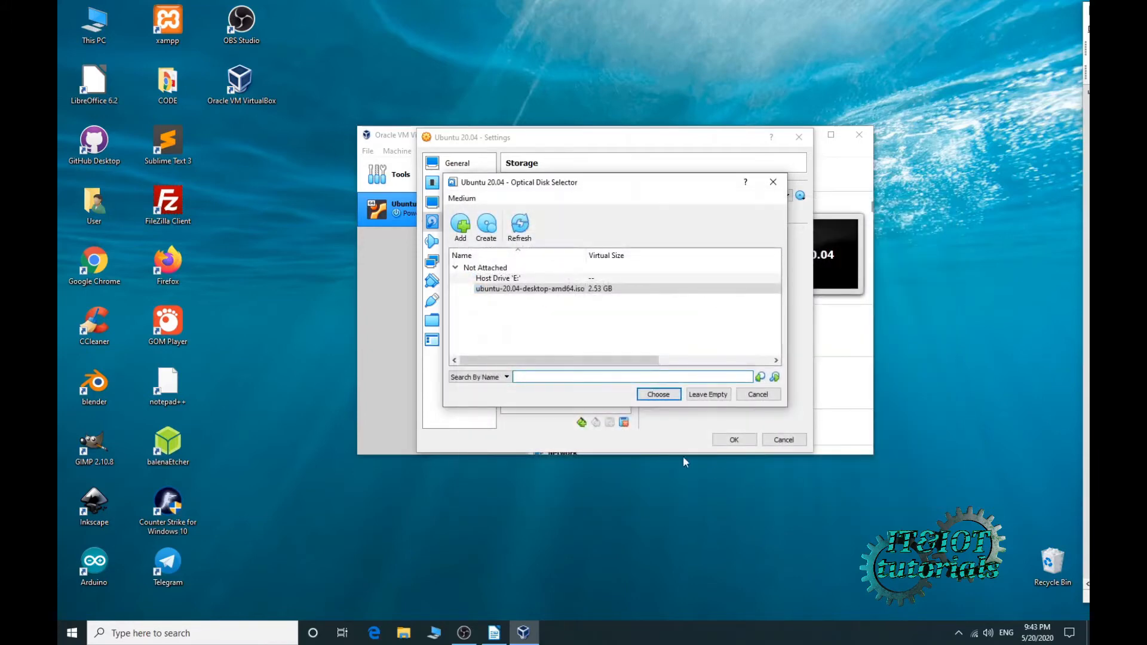
pyautogui.click(658, 395)
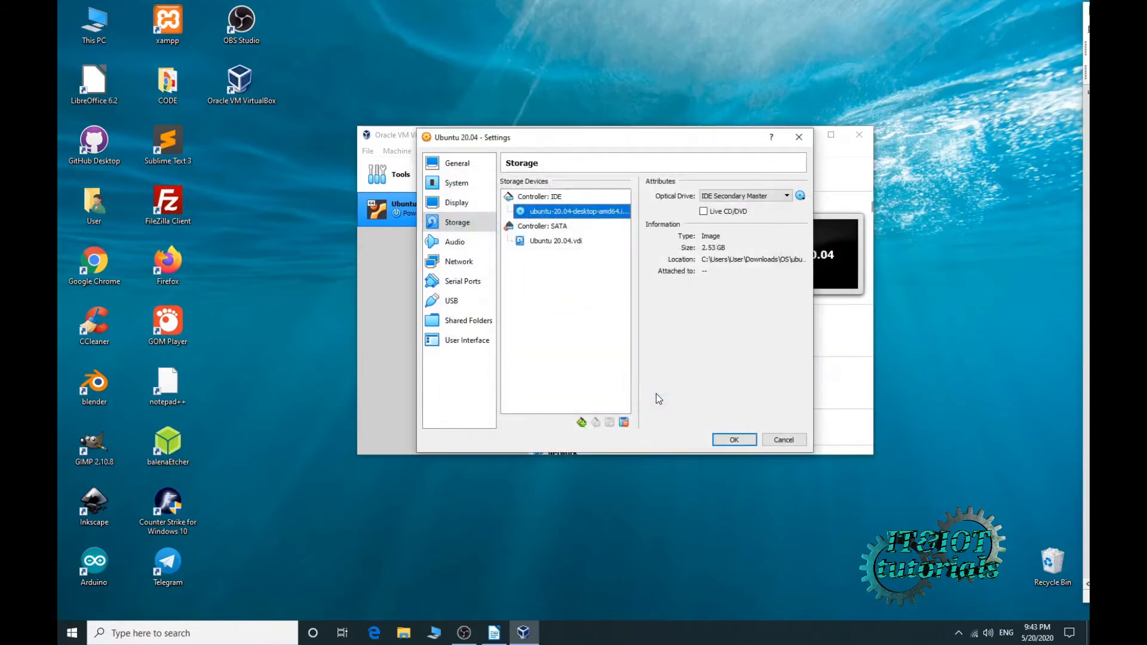
# - Check the audio settings and keep the network adapter attached to NAT
pyautogui.click(459, 245)
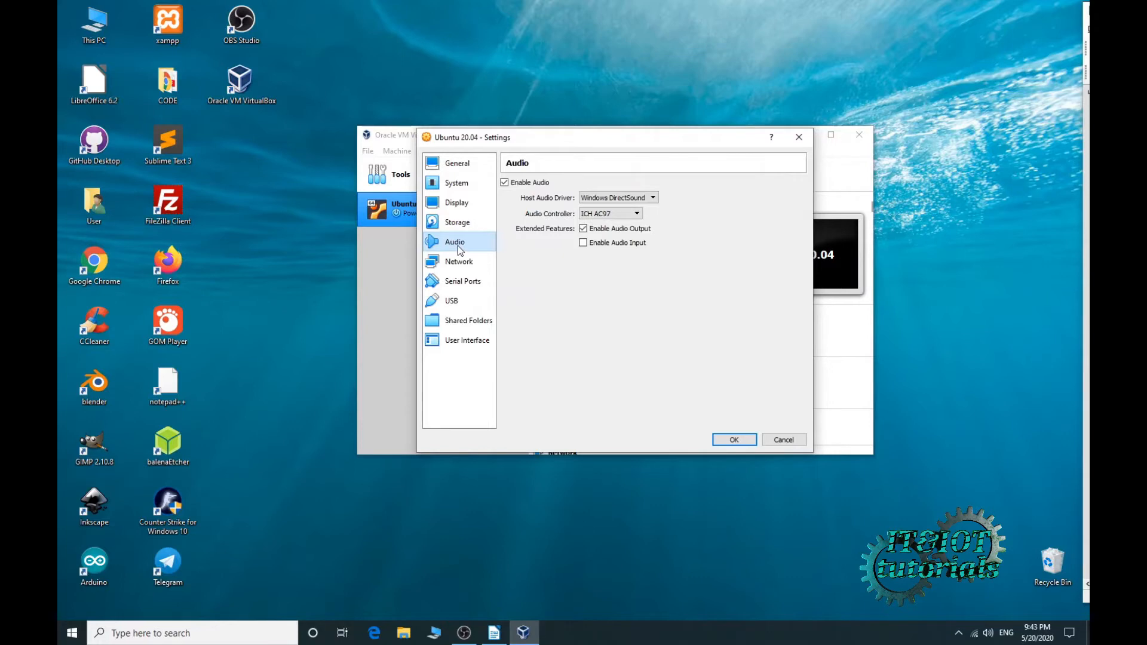
pyautogui.click(458, 266)
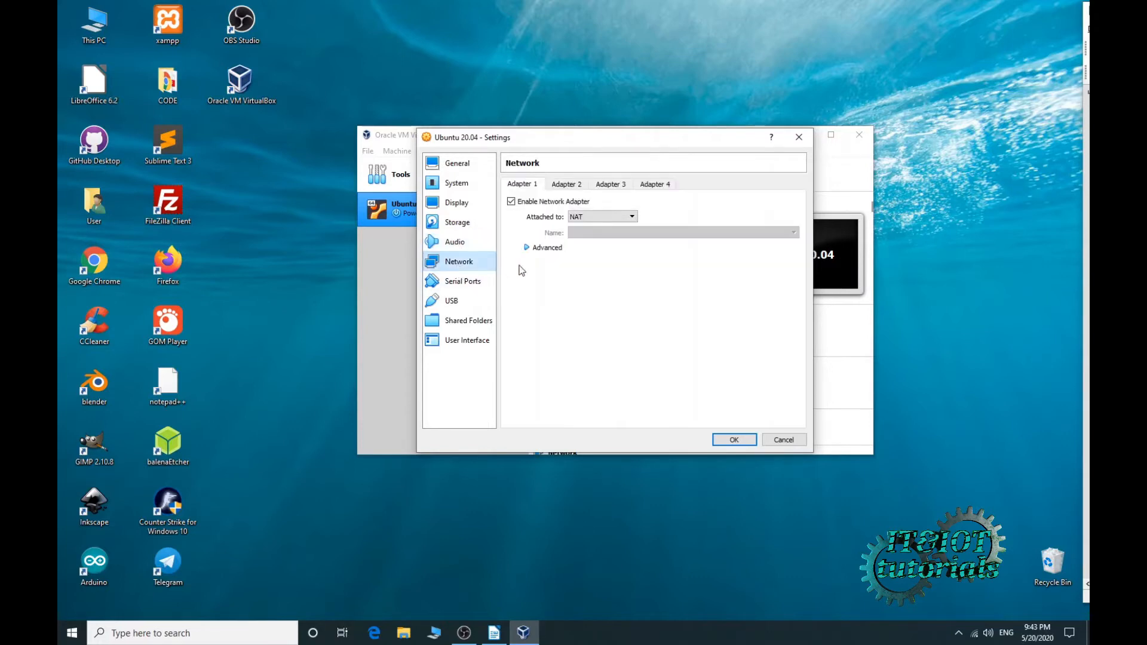
pyautogui.click(603, 219)
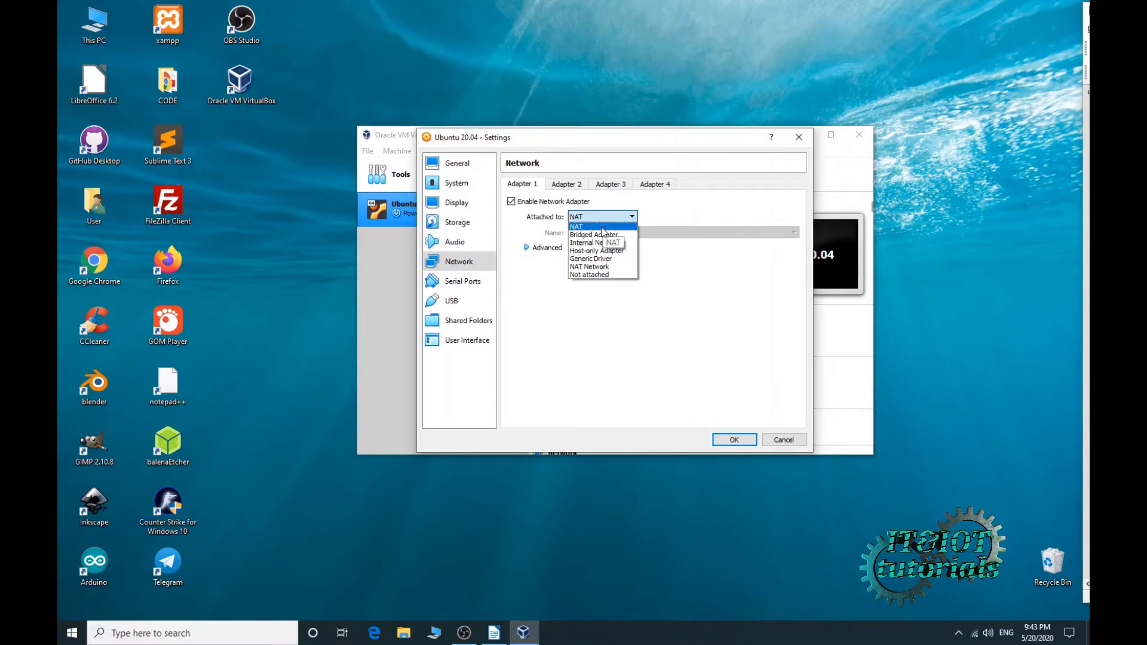
pyautogui.click(601, 228)
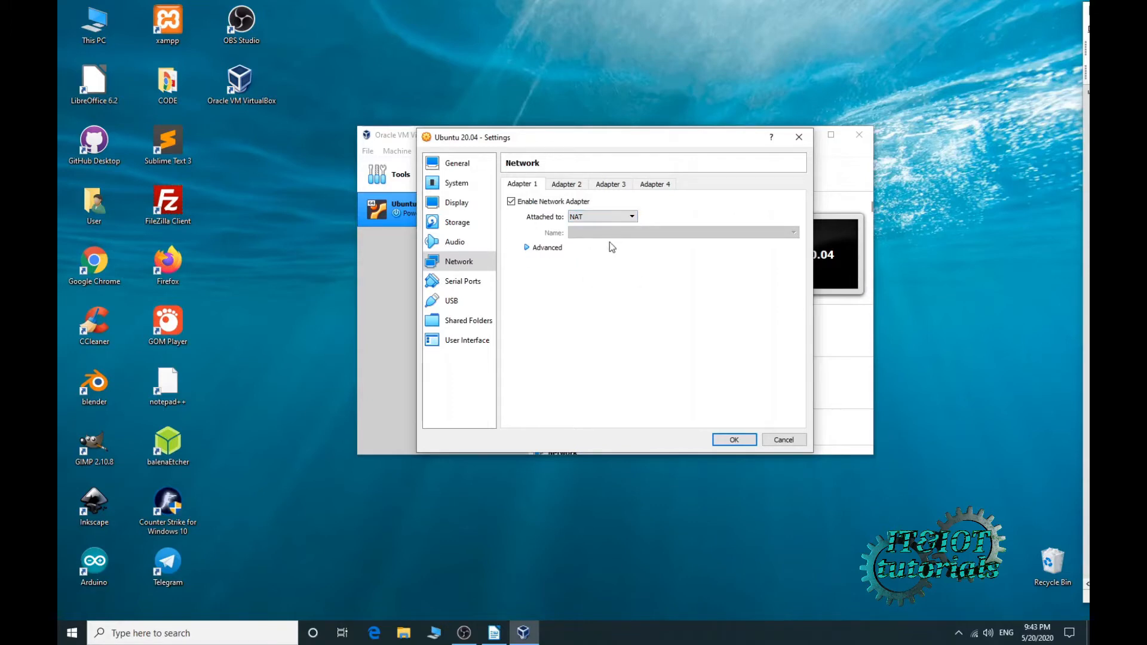
# - Review Serial Ports, USB, Shared Folders, User Interface and General, then save the settings
pyautogui.click(473, 282)
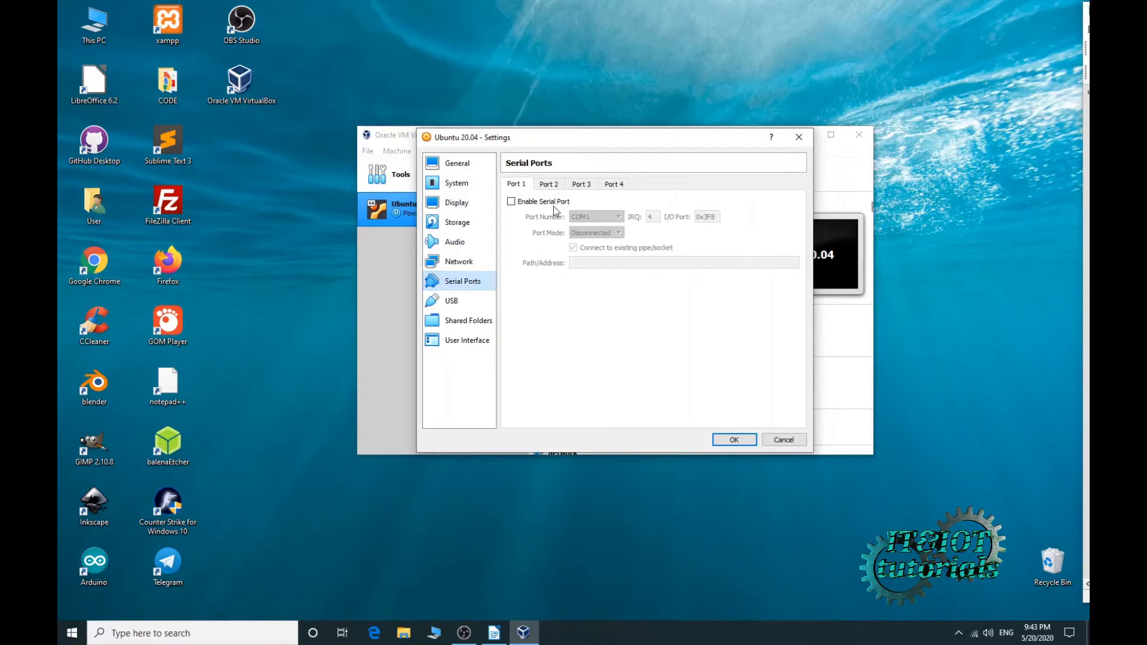
pyautogui.click(483, 308)
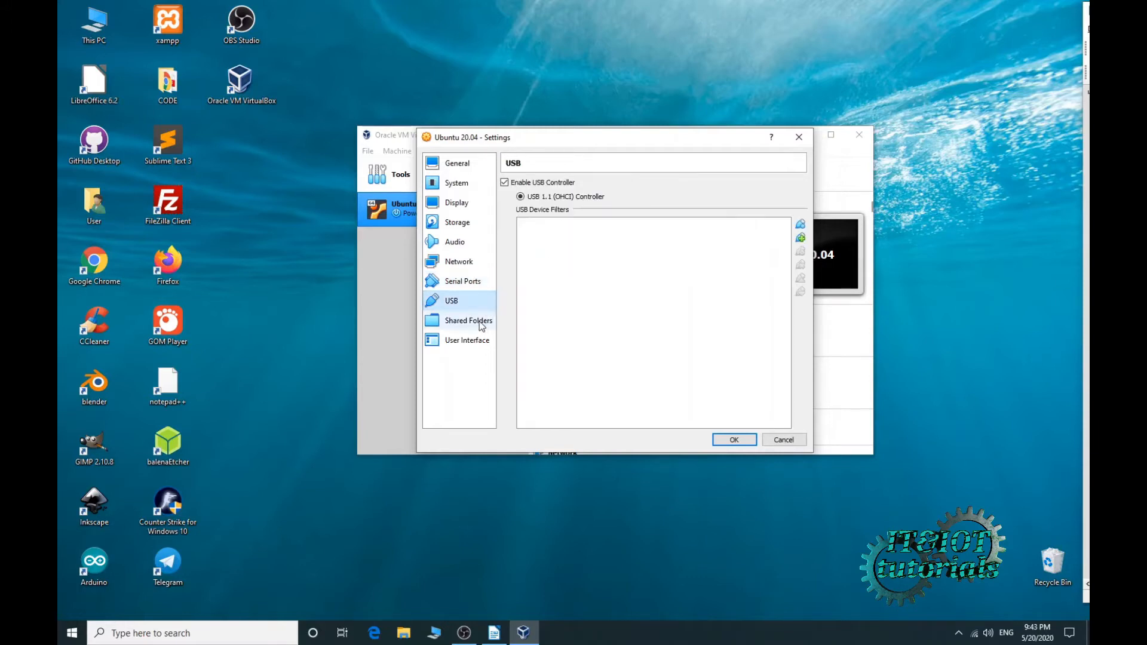
pyautogui.click(476, 320)
pyautogui.click(475, 342)
pyautogui.click(462, 163)
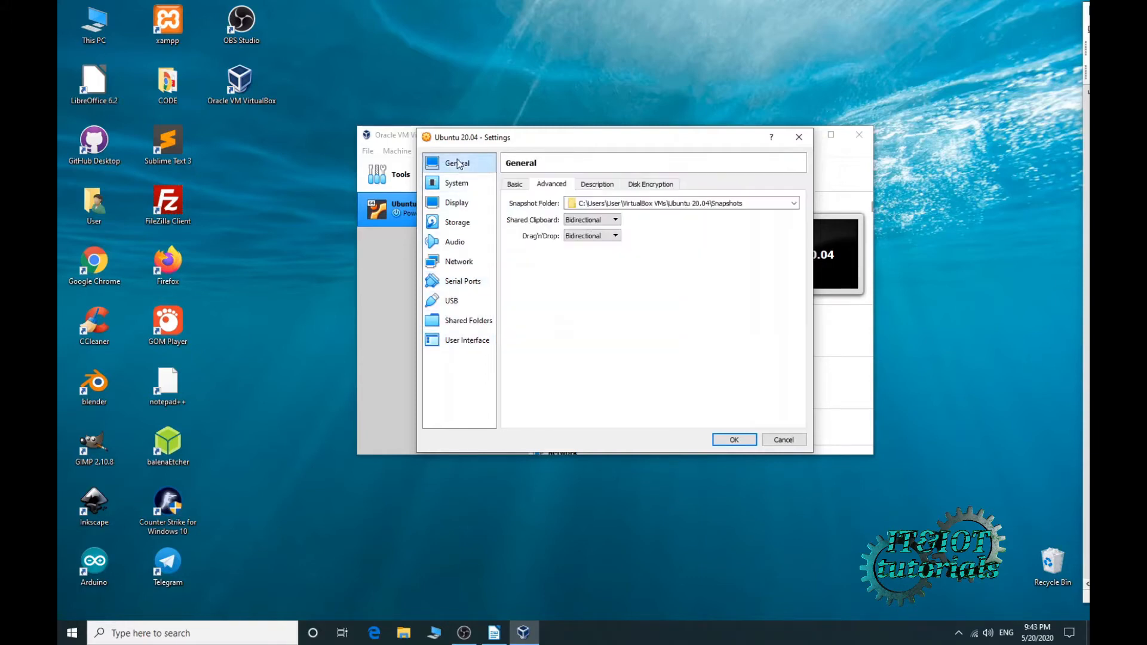
pyautogui.click(735, 441)
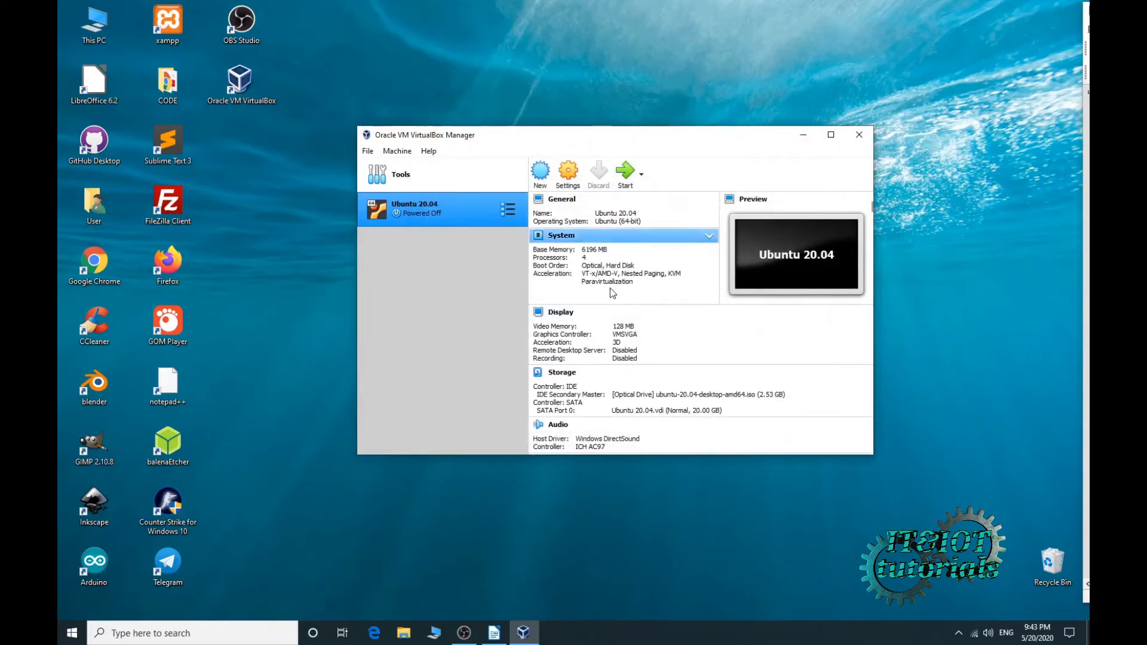
# - Start the Ubuntu 20.04 VM, dismiss both notification bars, and maximize its window
pyautogui.click(626, 175)
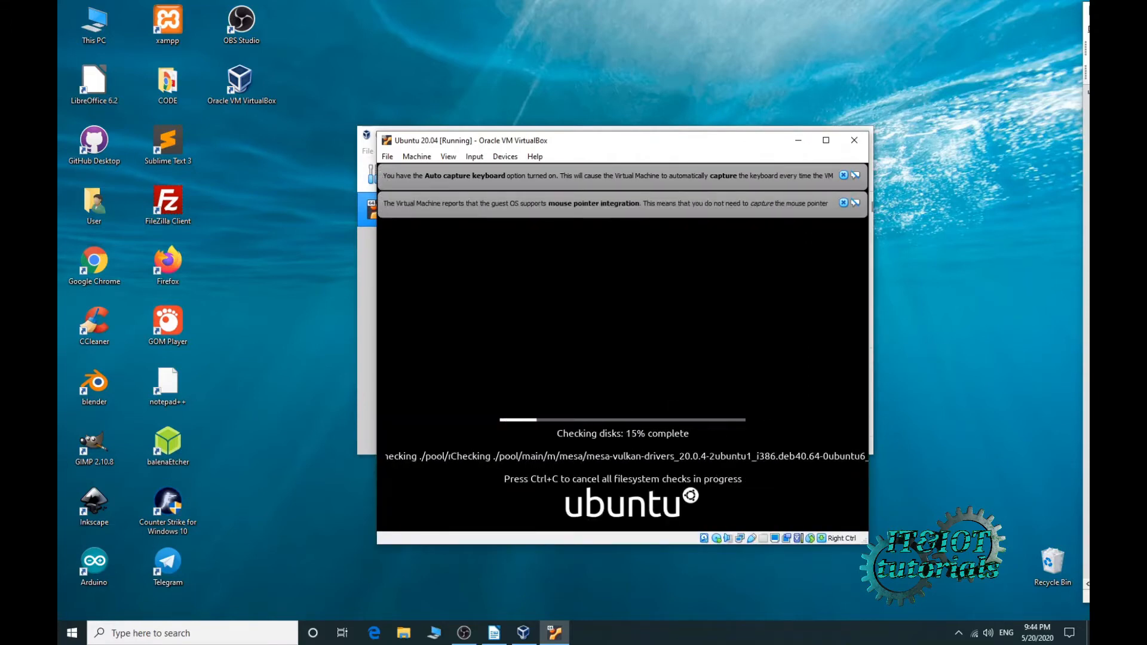
pyautogui.click(843, 203)
pyautogui.click(843, 175)
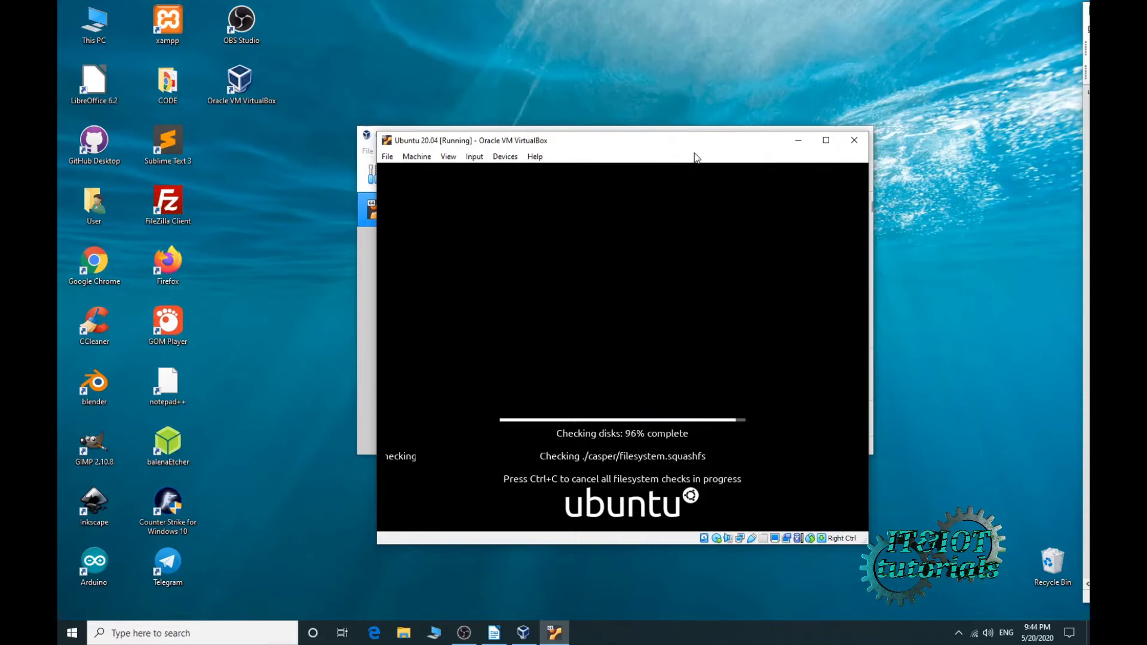
pyautogui.moveTo(693, 148); pyautogui.dragTo(661, 100)
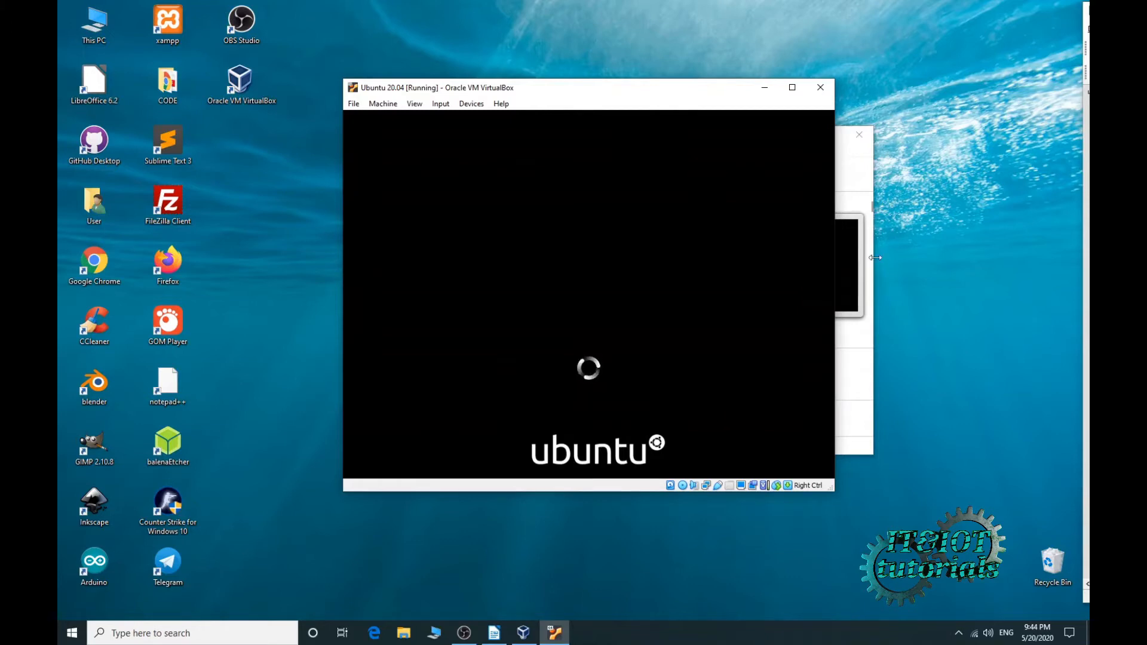
pyautogui.click(792, 88)
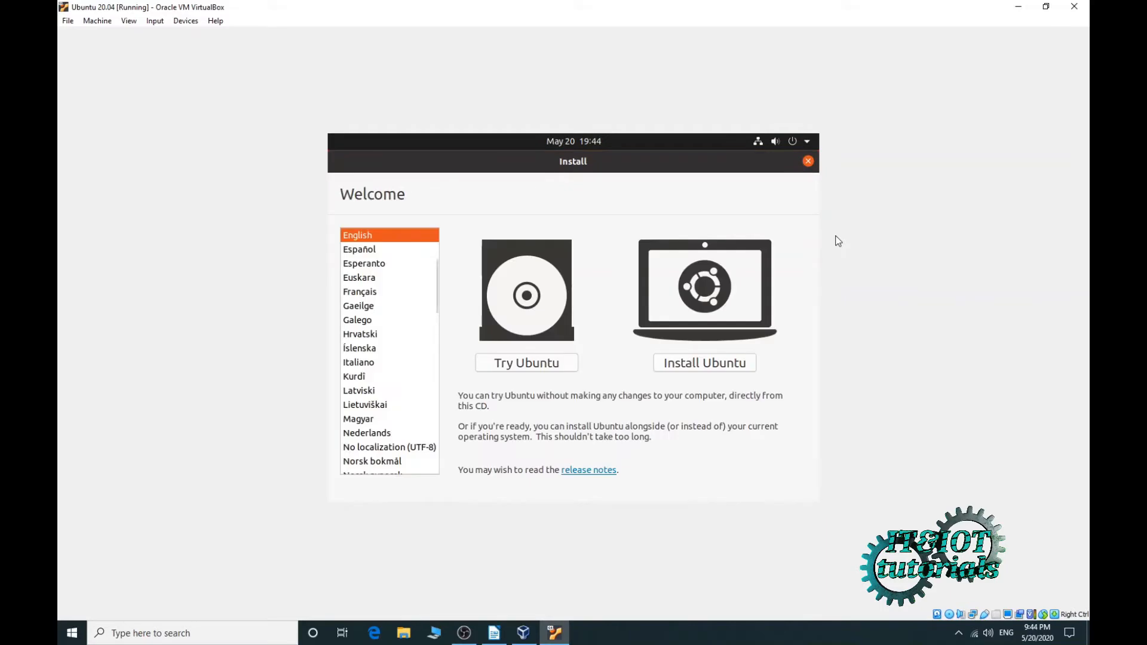
# - Begin the Ubuntu installation and type 'ger' in the keyboard test field
pyautogui.click(703, 361)
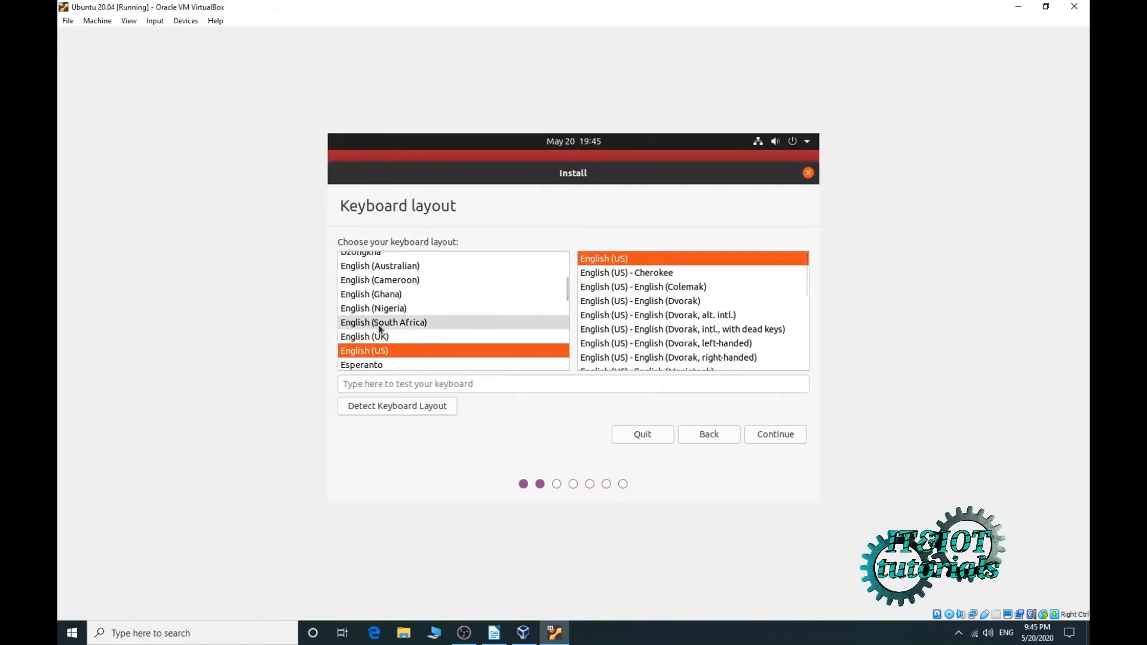
pyautogui.scroll(-2, 374, 325)
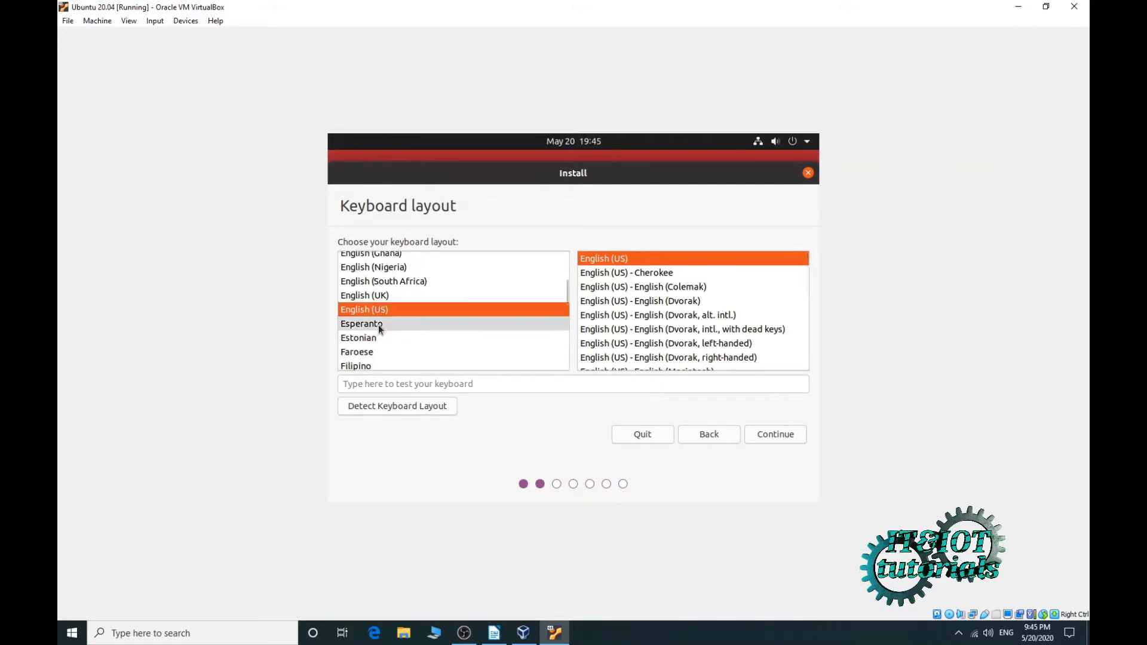
pyautogui.click(387, 389)
pyautogui.write('ger')
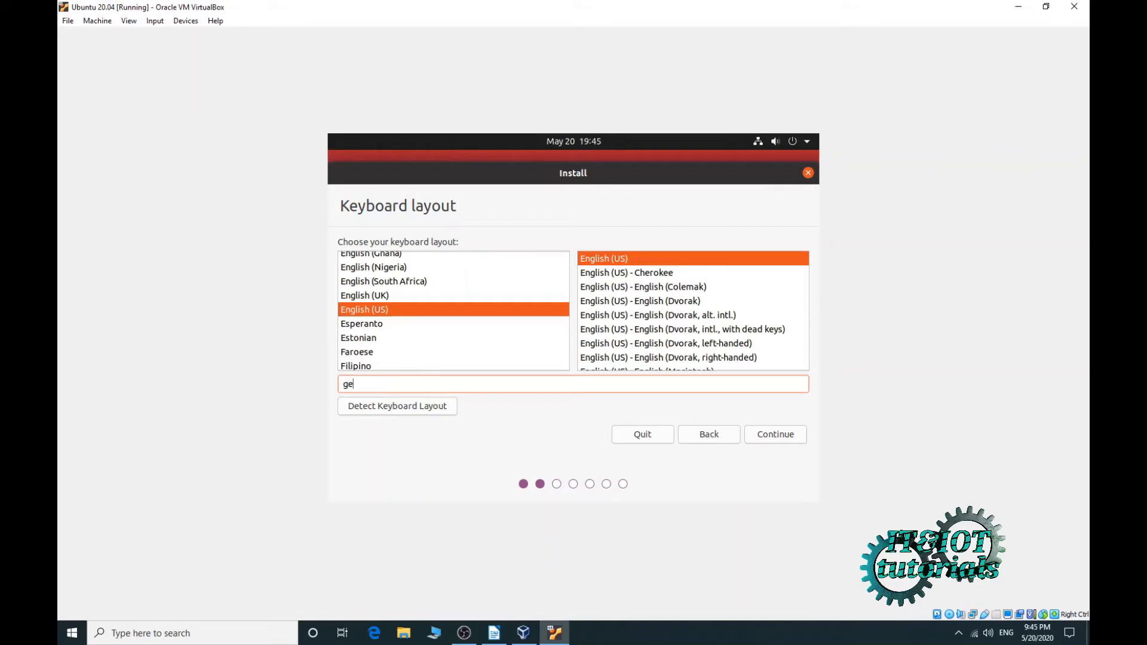
# - Auto-detect the keyboard as German by answering the n, w, z and ö prompts
pyautogui.click(399, 408)
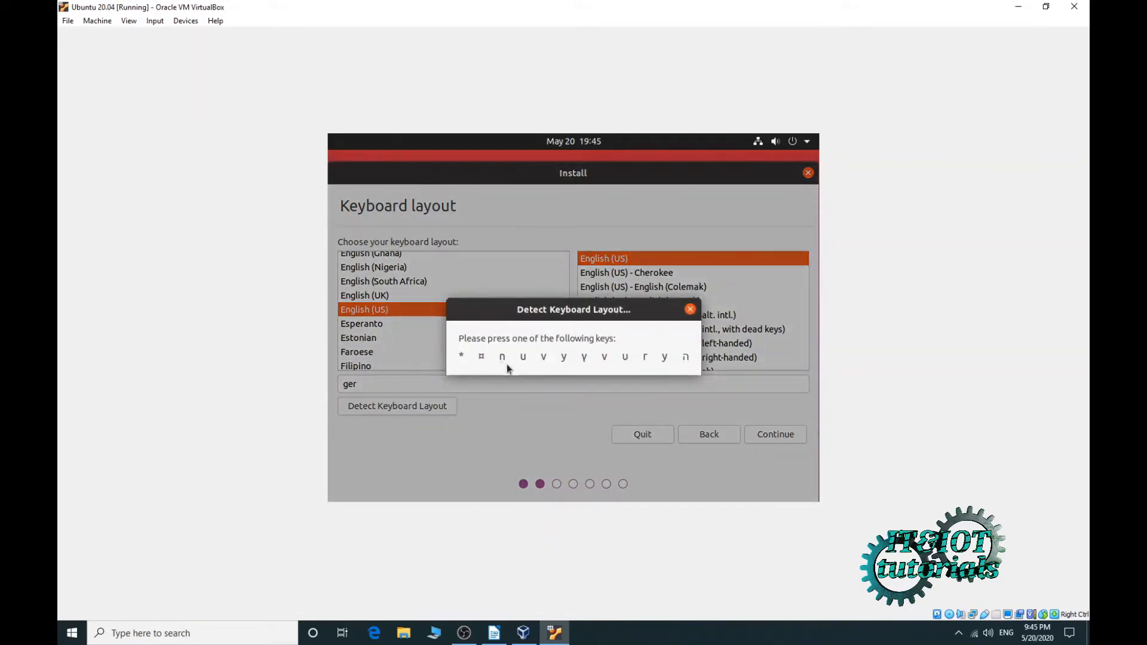
pyautogui.press('n')
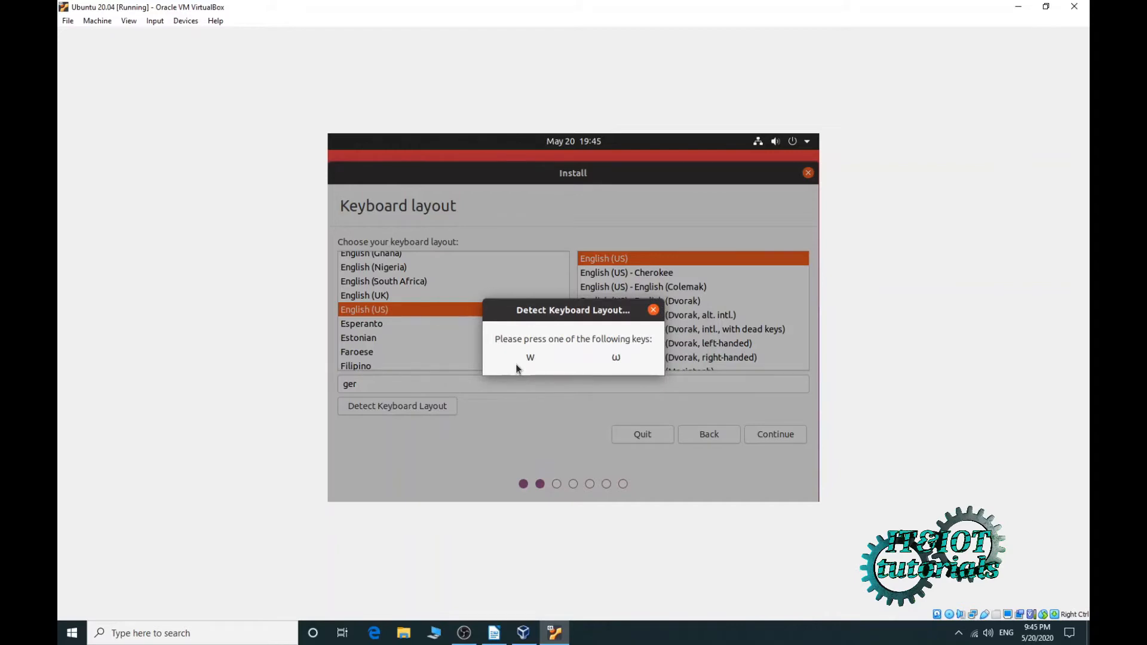
pyautogui.press('w')
pyautogui.press('z')
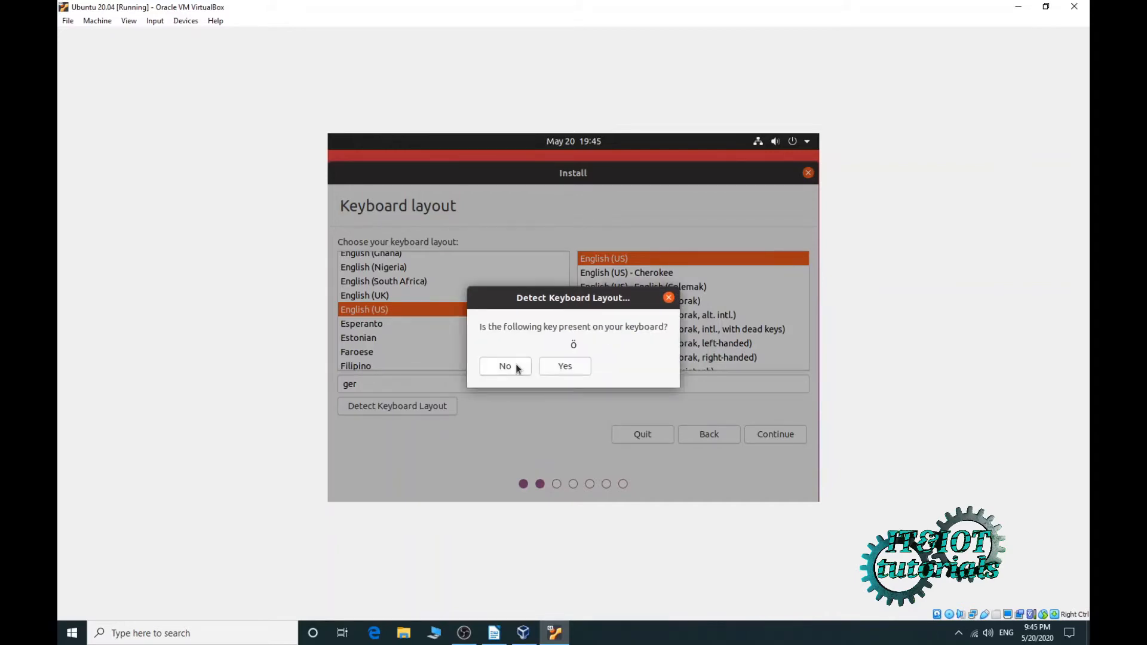
pyautogui.click(565, 368)
pyautogui.press('odiaeresis')
pyautogui.click(510, 366)
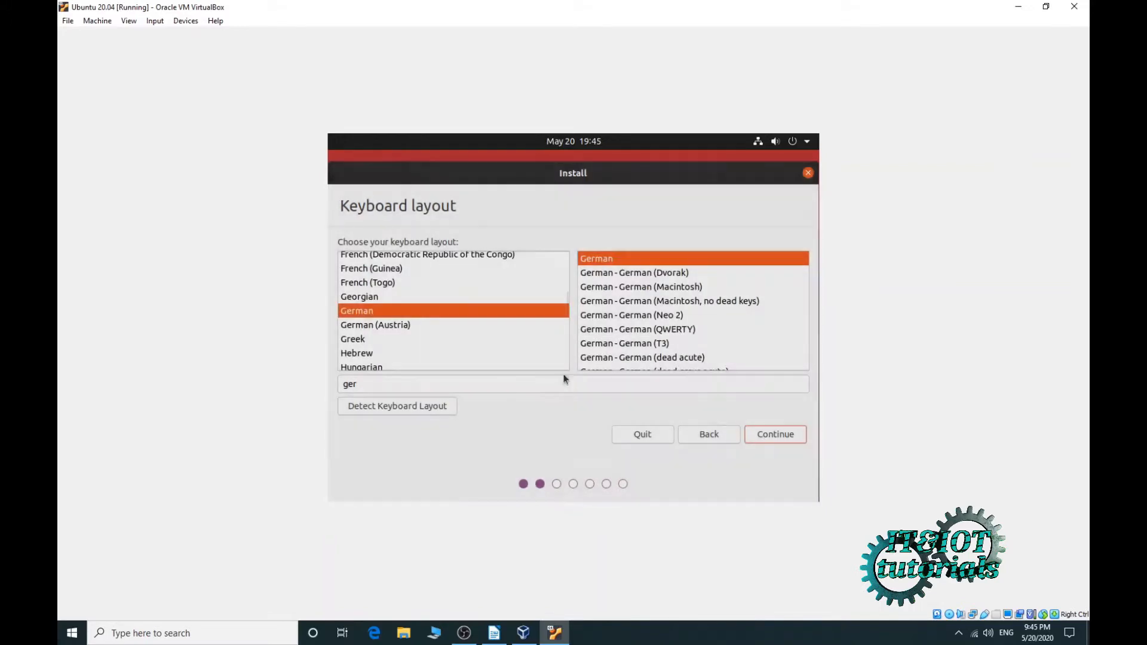
pyautogui.click(767, 435)
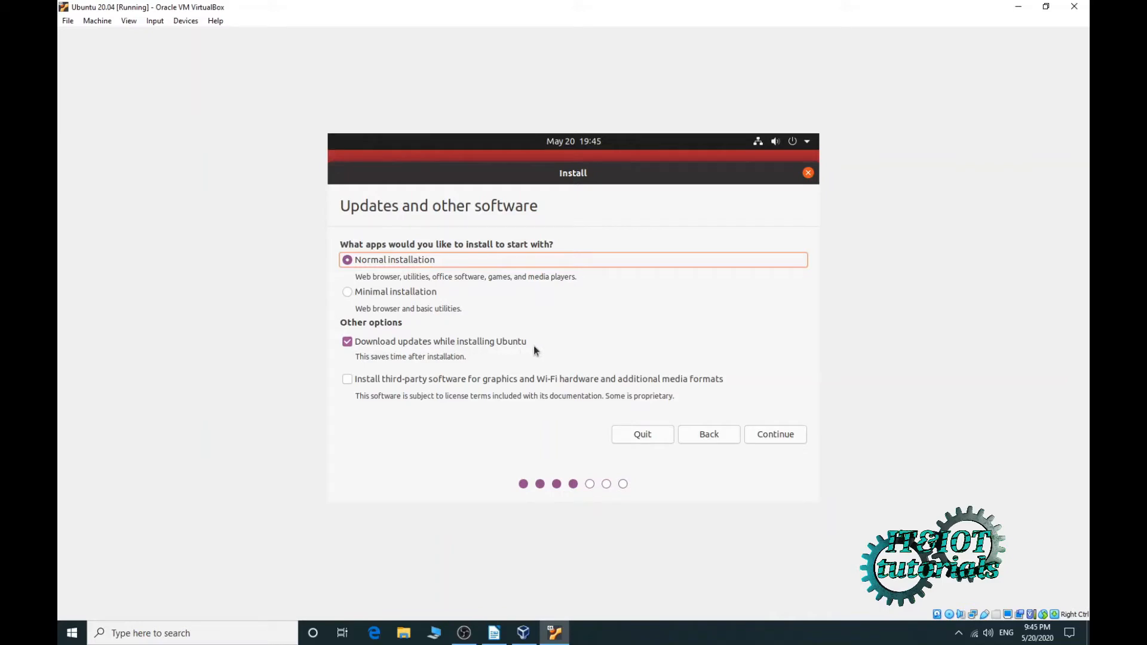
# - Turn off downloading updates, choose Erase disk and install Ubuntu, and confirm writing partition changes
pyautogui.click(351, 345)
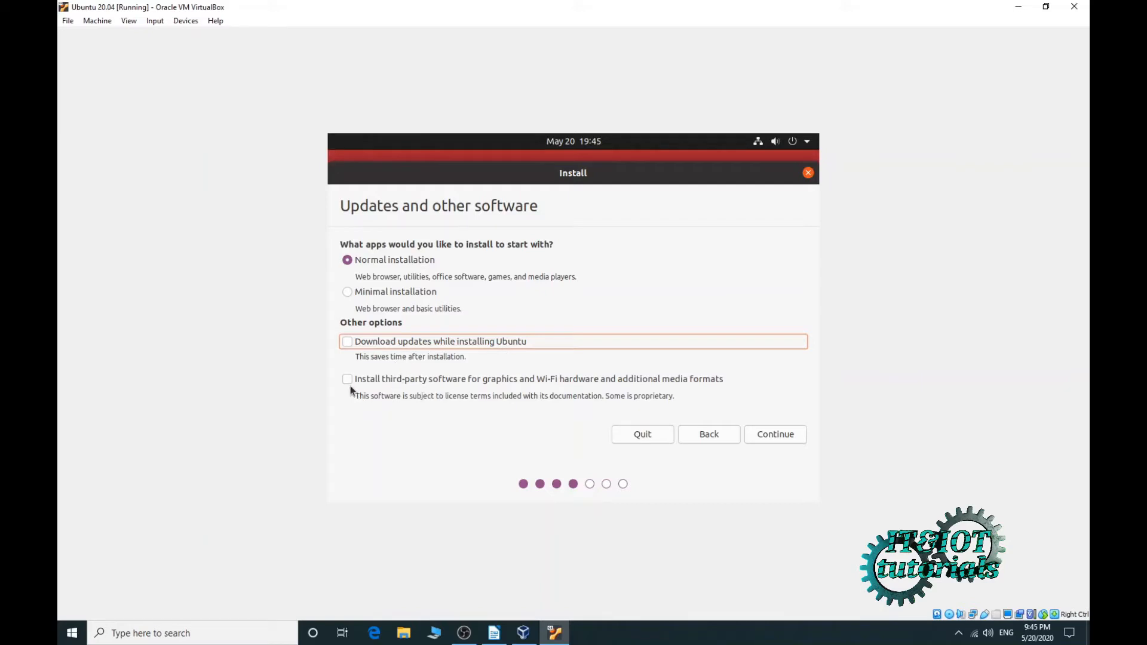
pyautogui.click(766, 440)
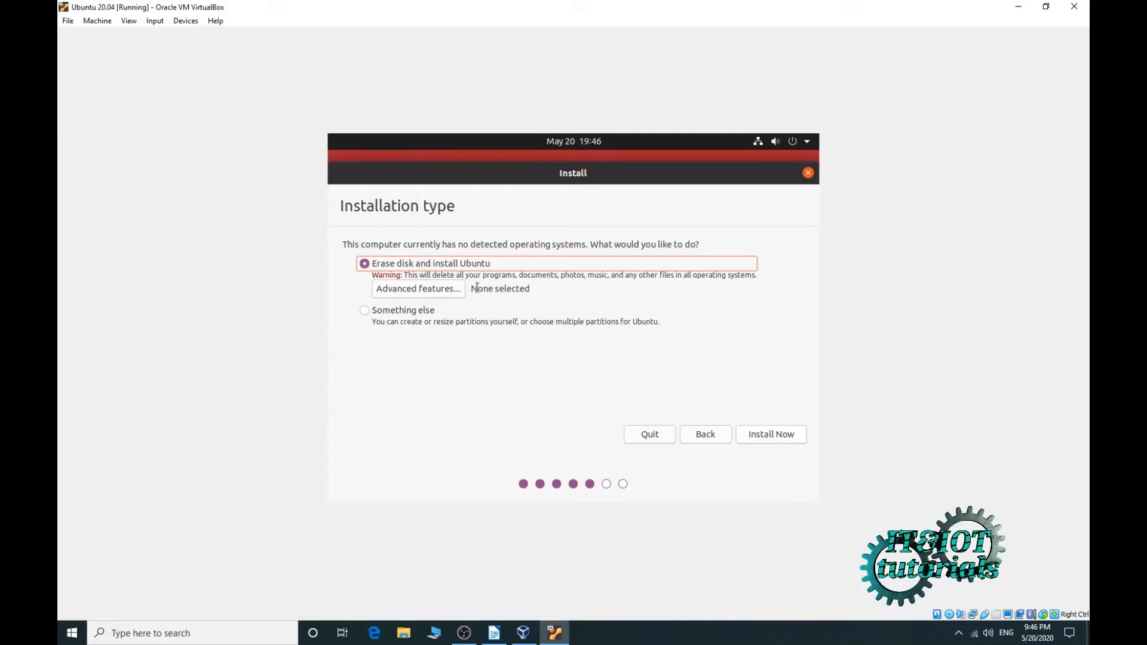
pyautogui.click(772, 435)
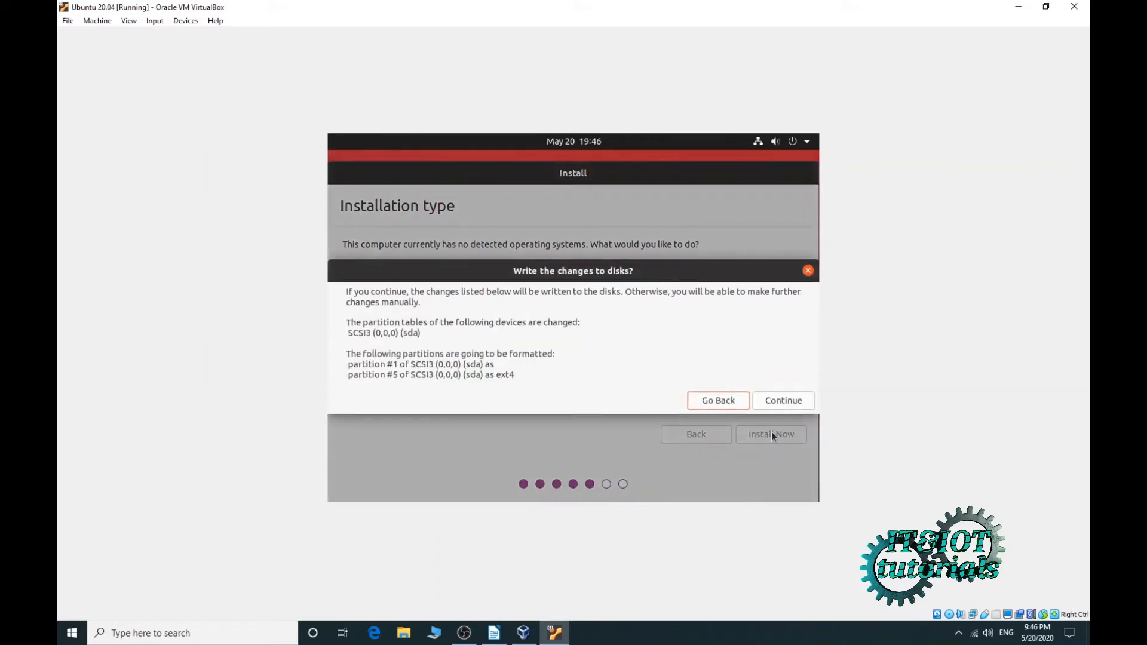
pyautogui.click(770, 402)
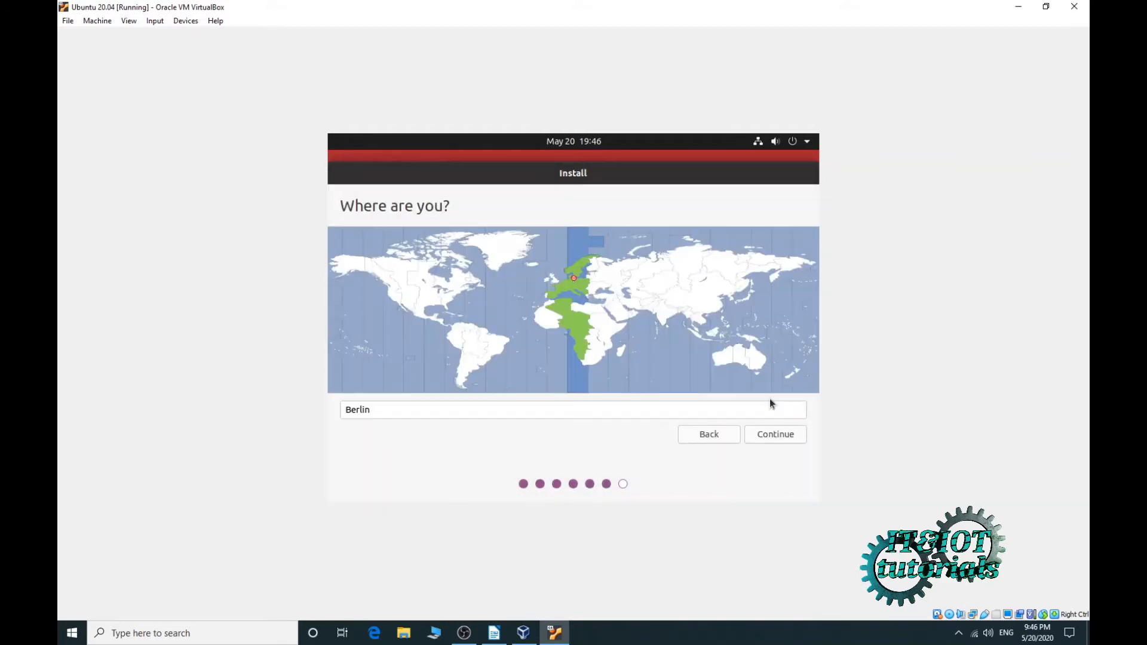
# - Accept Berlin, then enter the user's name, computer name VirtualBox and a confirmed password
pyautogui.click(768, 435)
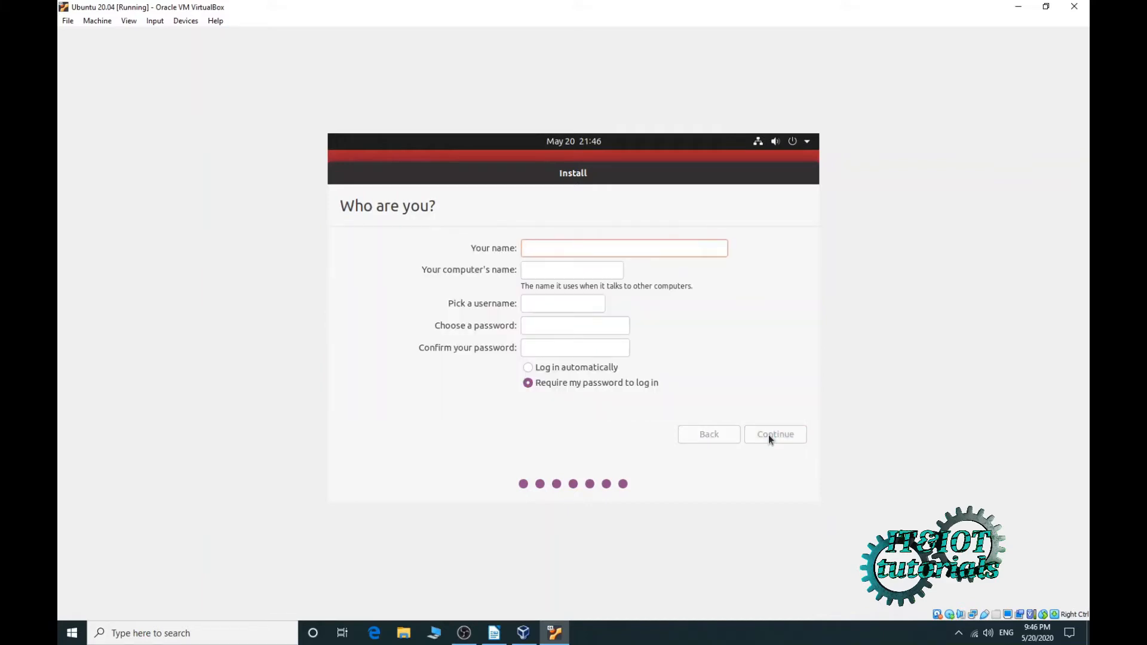
pyautogui.write('matija')
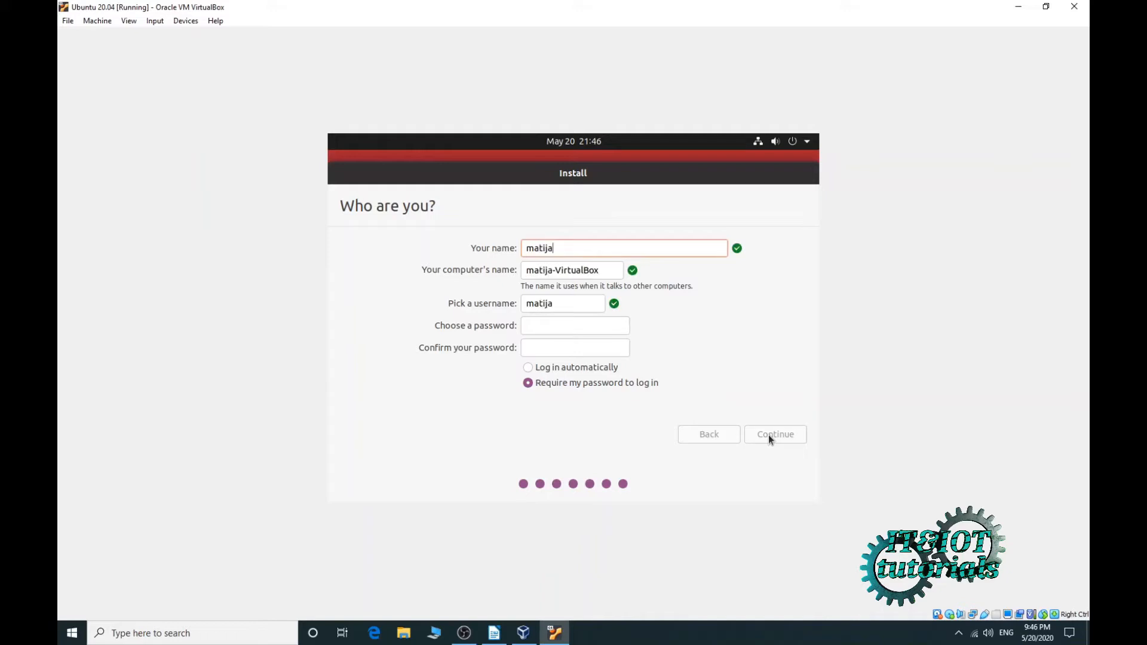
pyautogui.click(556, 270)
pyautogui.press('BackSpace')
pyautogui.press('BackSpace')
pyautogui.press('BackSpace')
pyautogui.press('BackSpace')
pyautogui.press('BackSpace')
pyautogui.press('BackSpace')
pyautogui.press('BackSpace')
pyautogui.click(557, 326)
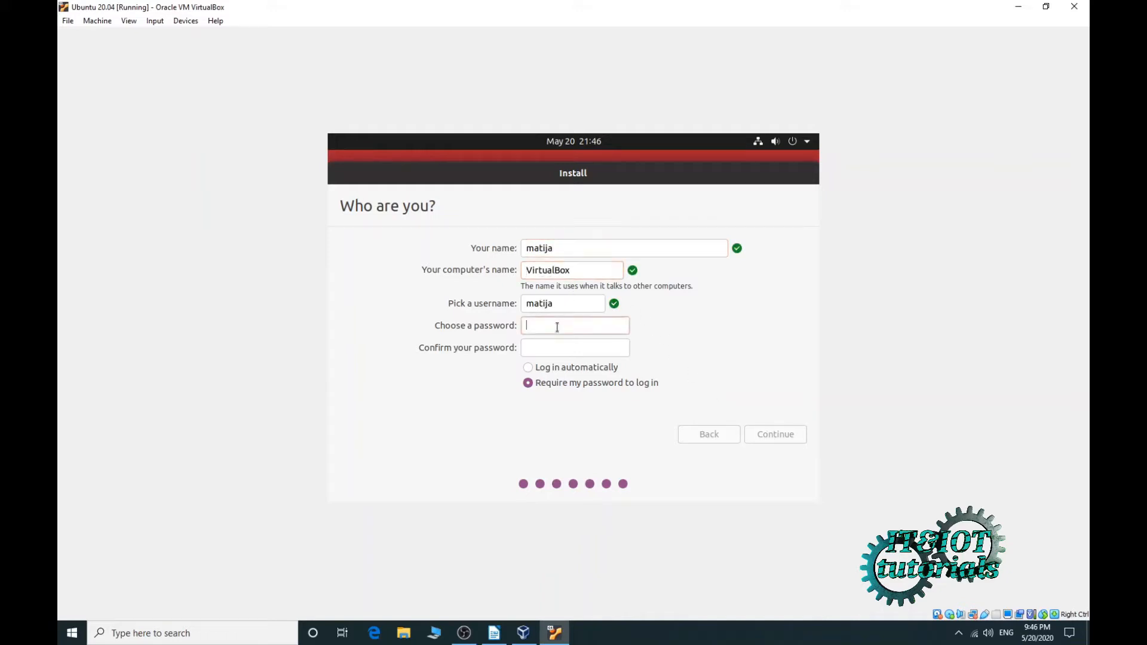
pyautogui.press('Tab')
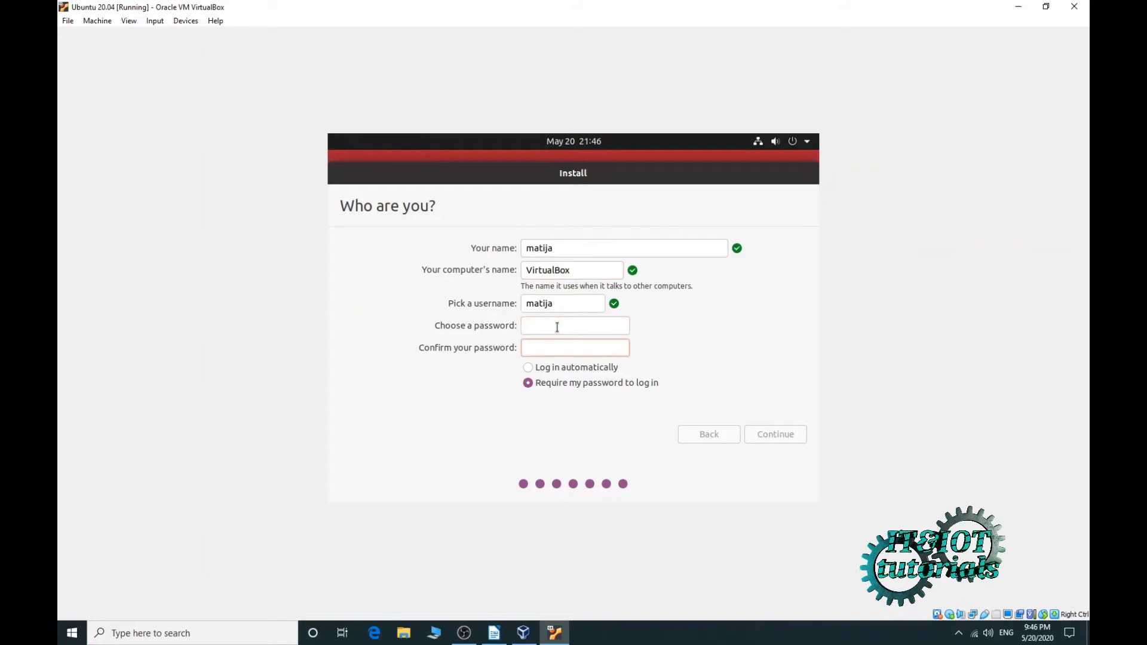
pyautogui.click(557, 327)
pyautogui.write('1234')
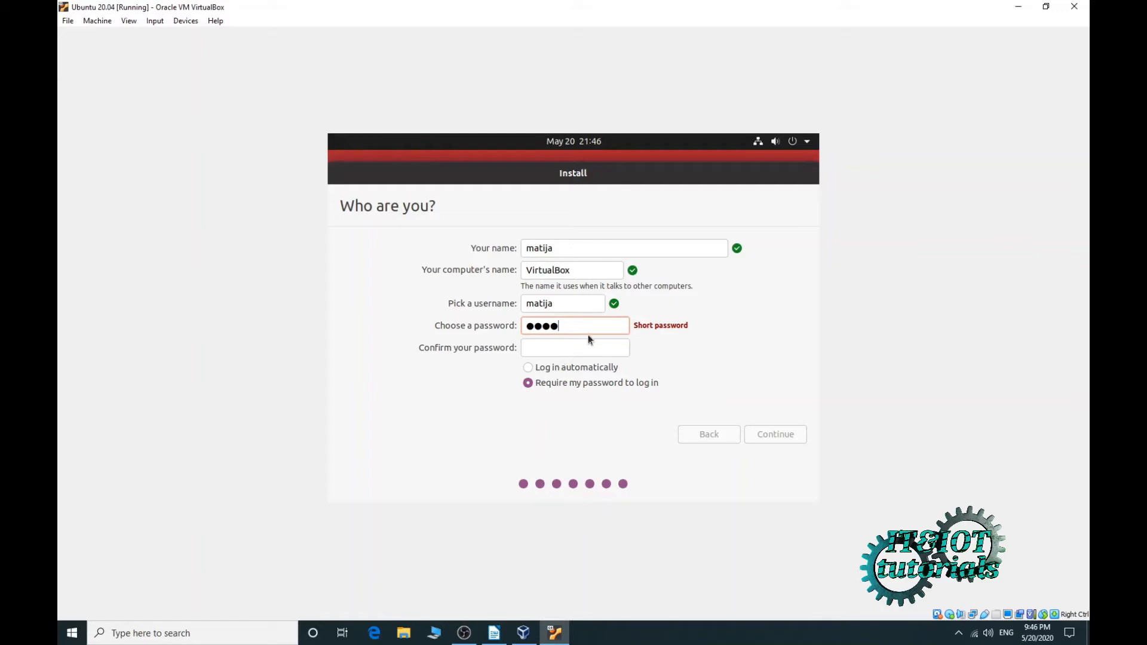
pyautogui.write('56')
pyautogui.click(587, 348)
pyautogui.write('123456')
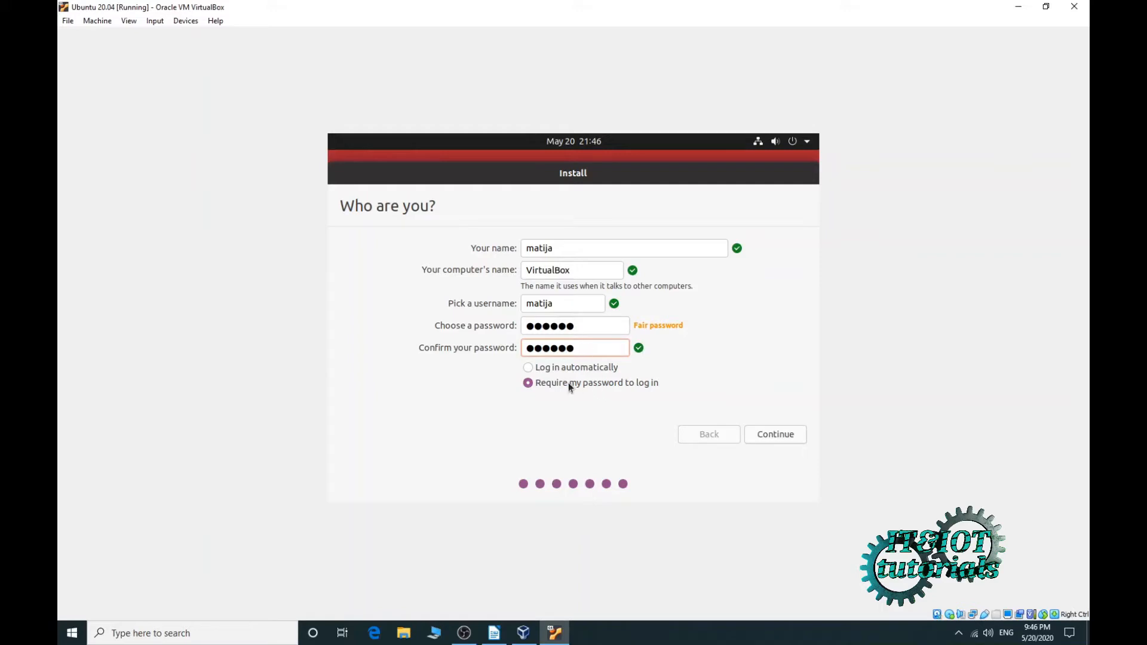
pyautogui.click(772, 436)
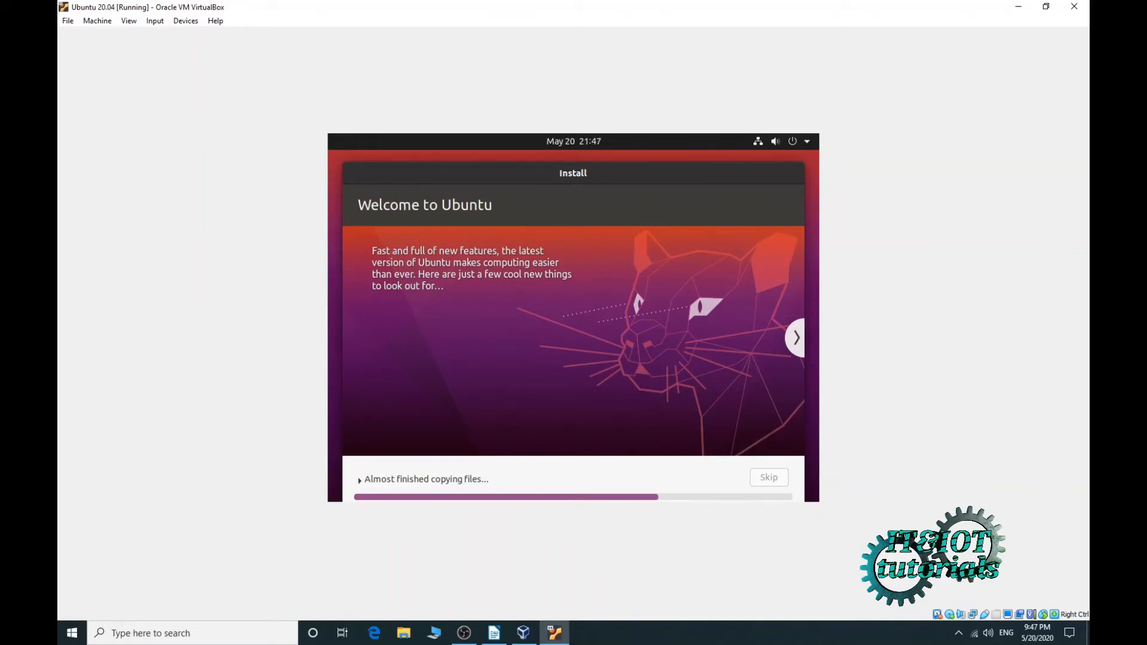
# - Let the installer keep copying files while switching windows with Alt+Tab
pyautogui.hotkey('alt', 'Tab')
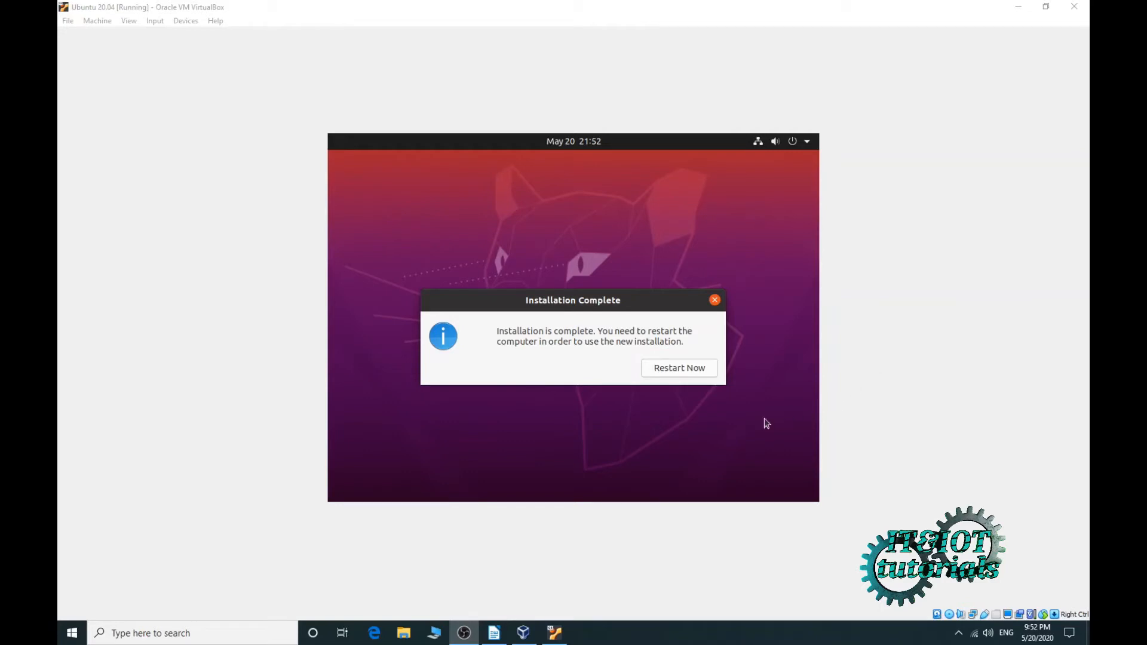
# - Restart the installed system, then close the VM window choosing Power off the machine
pyautogui.click(675, 369)
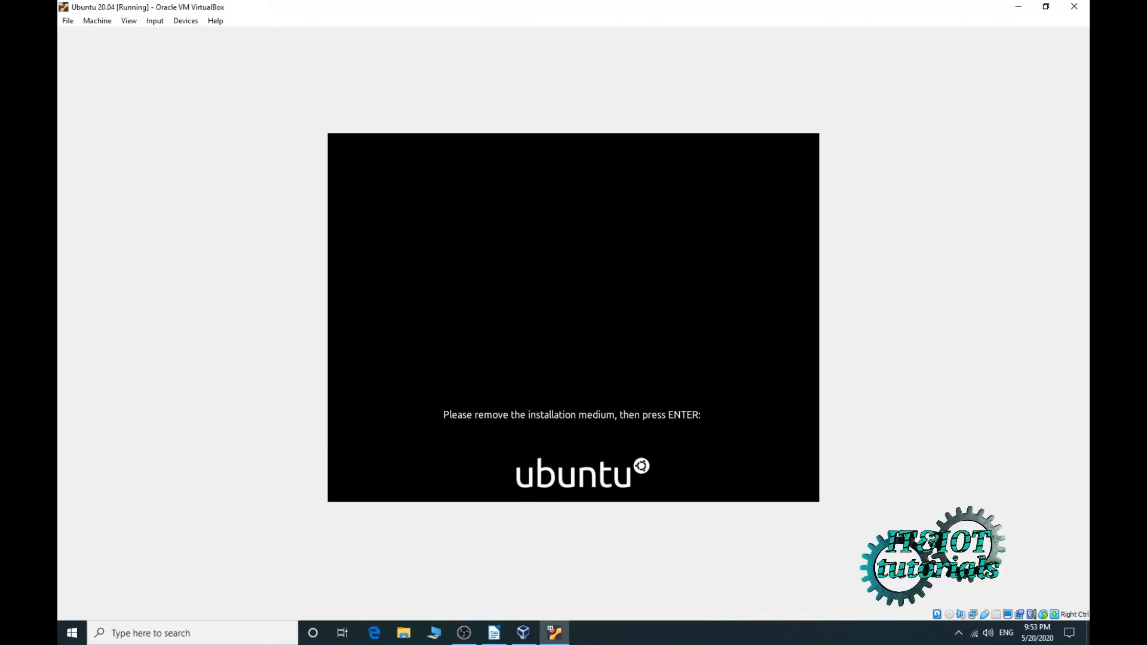
pyautogui.click(1075, 7)
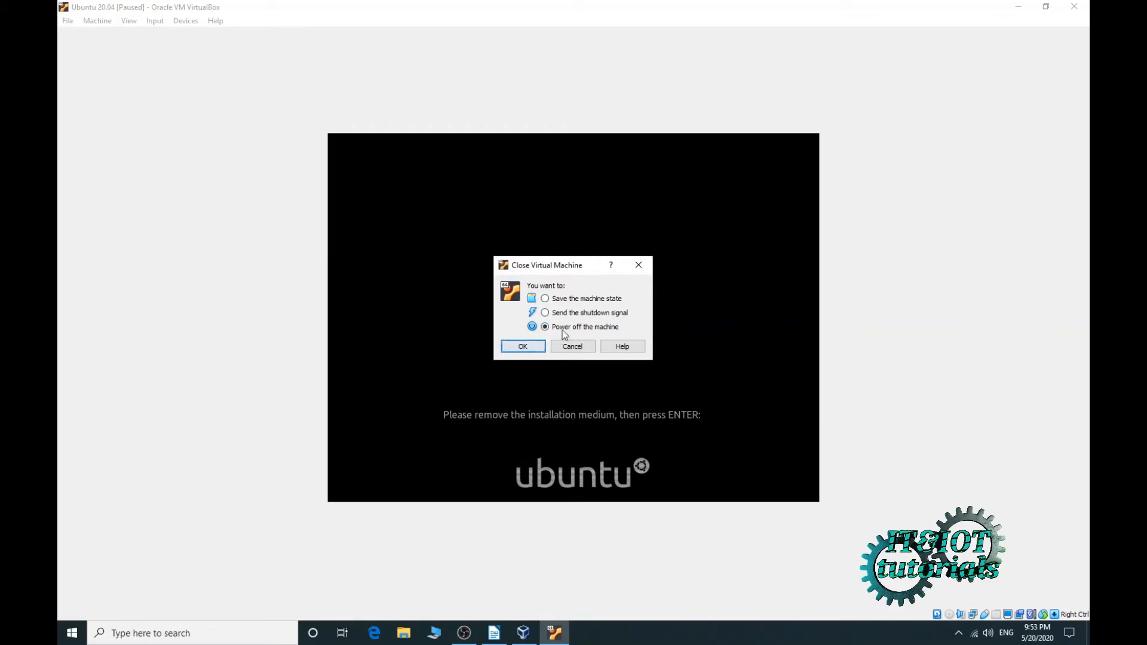
pyautogui.click(525, 346)
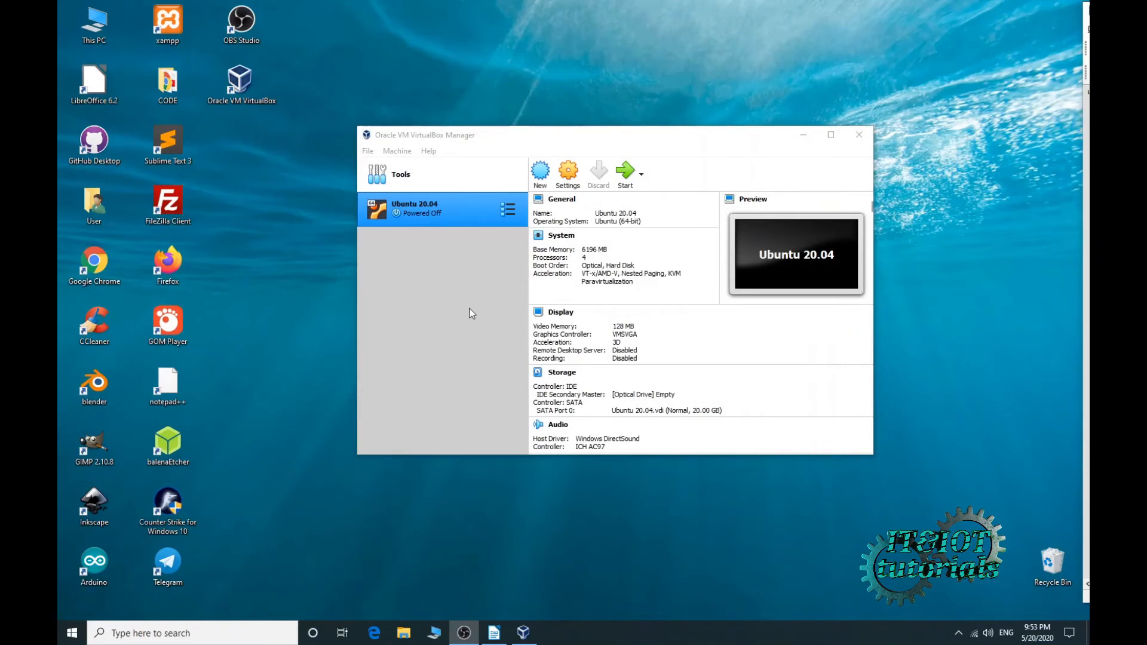
# - Start the Ubuntu 20.04 VM, dismiss the notices and log in with the account password
pyautogui.click(625, 172)
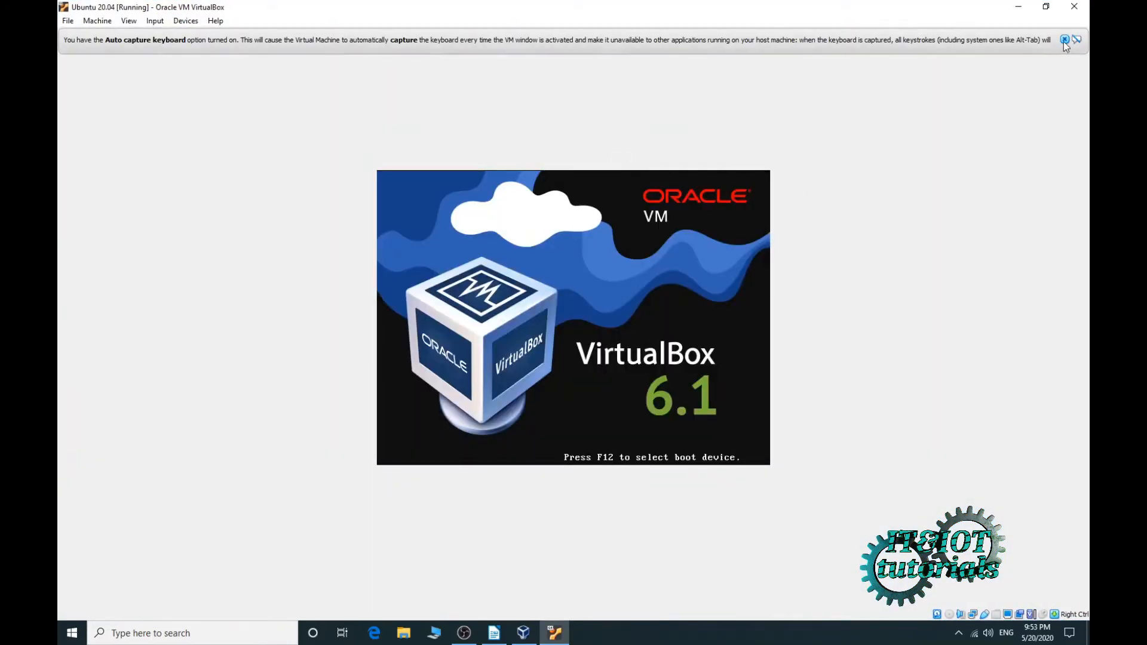
pyautogui.click(1064, 40)
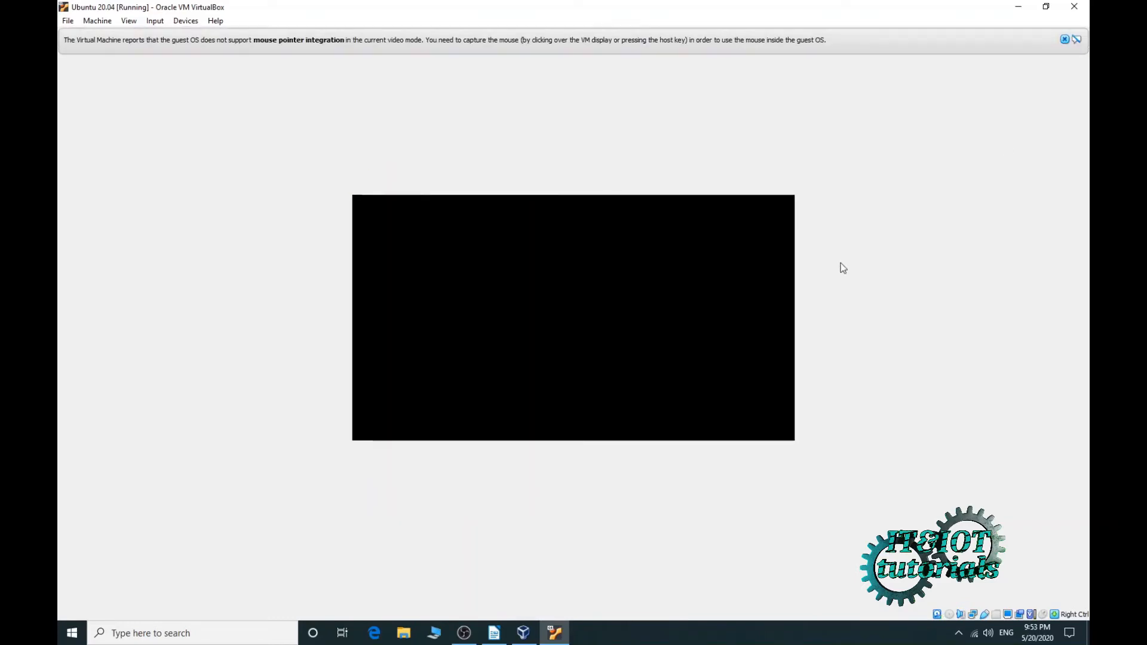
pyautogui.click(1064, 39)
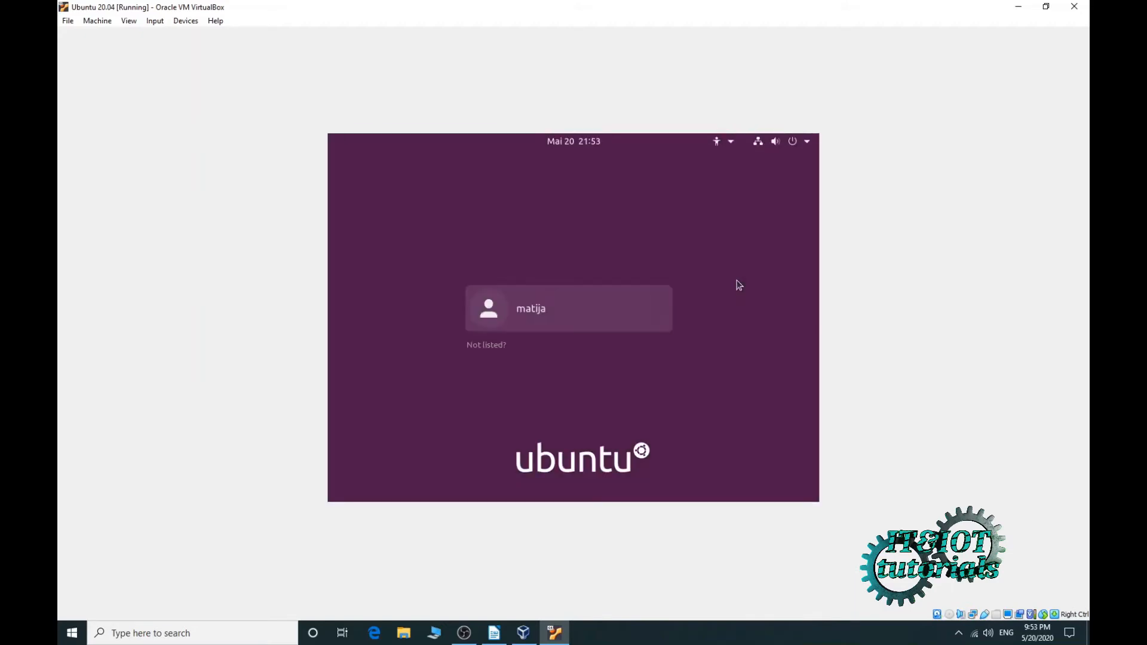
pyautogui.click(519, 306)
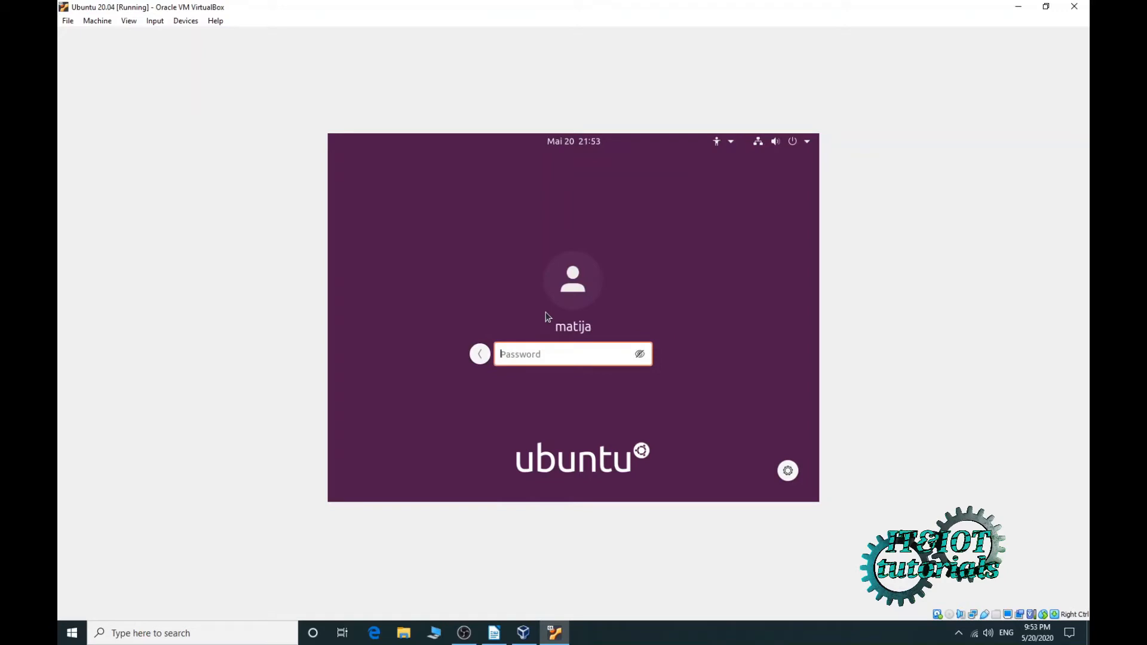
pyautogui.write('••••••')
pyautogui.press('Return')
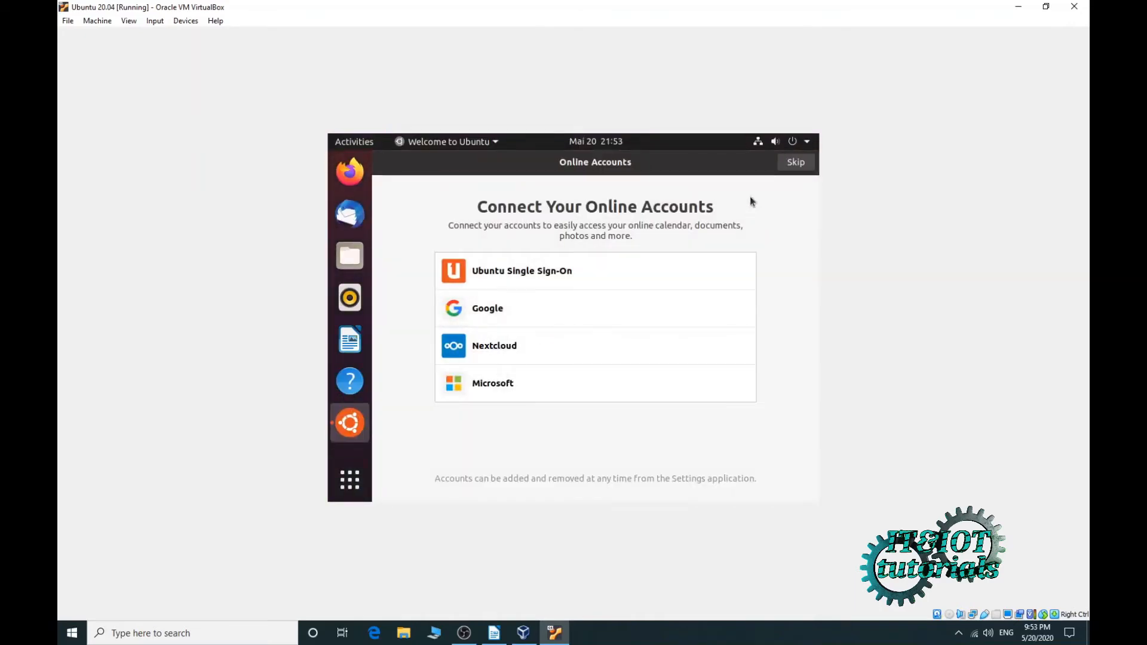
# - Skip online accounts and step through Livepatch, Help improve Ubuntu and Privacy to Done
pyautogui.click(790, 163)
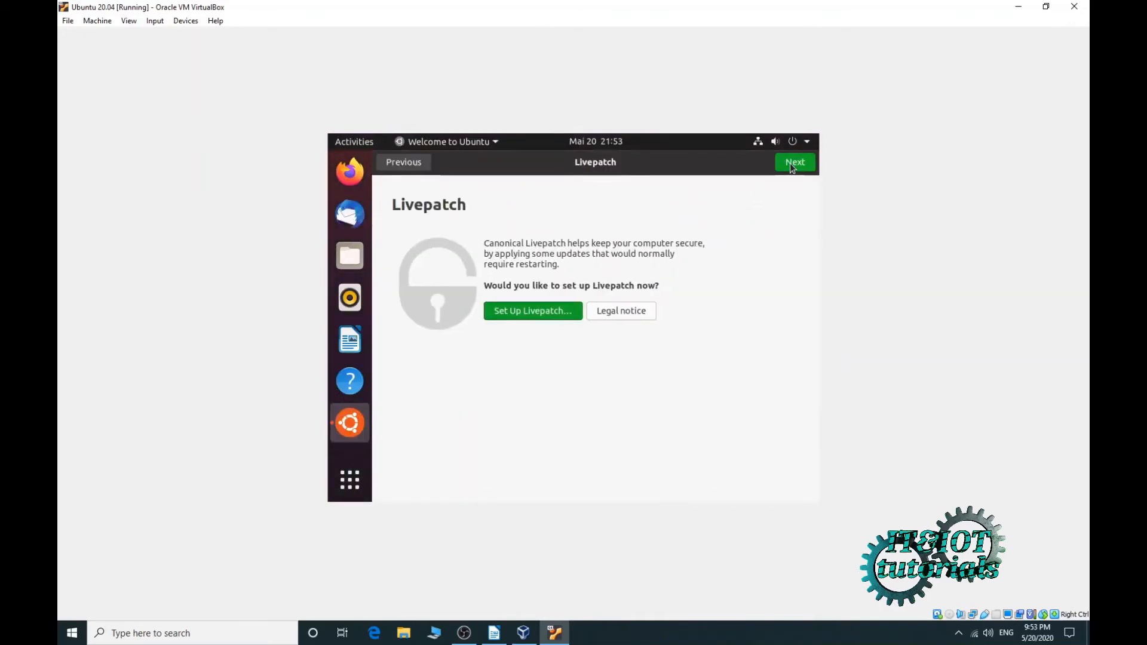
pyautogui.click(791, 165)
pyautogui.click(791, 165)
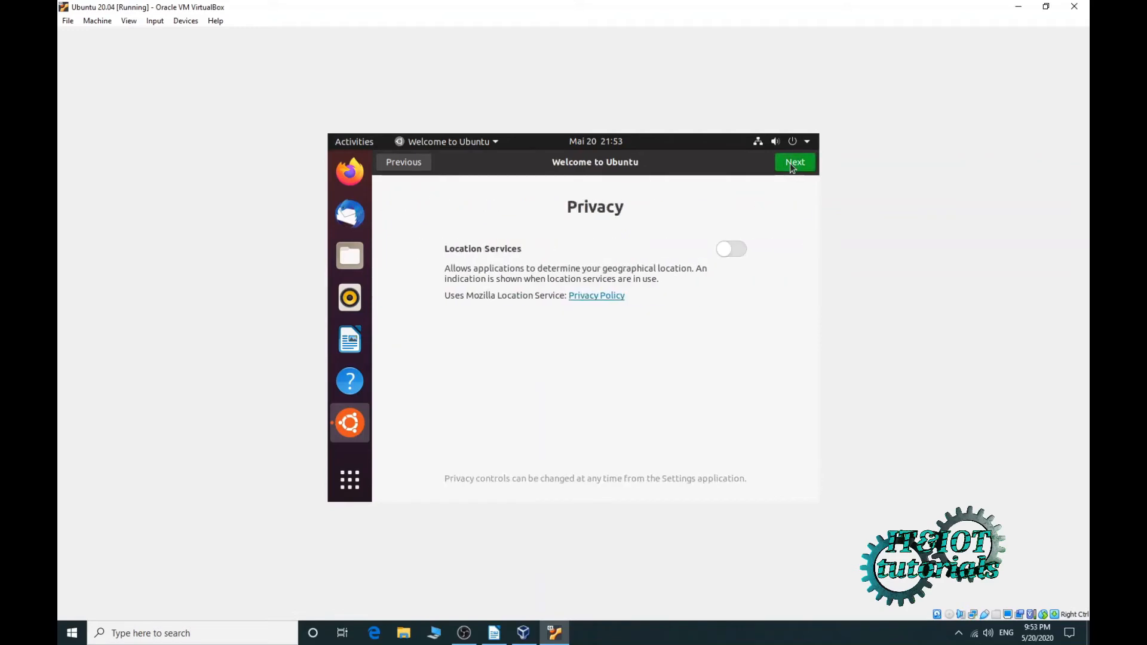
pyautogui.click(789, 163)
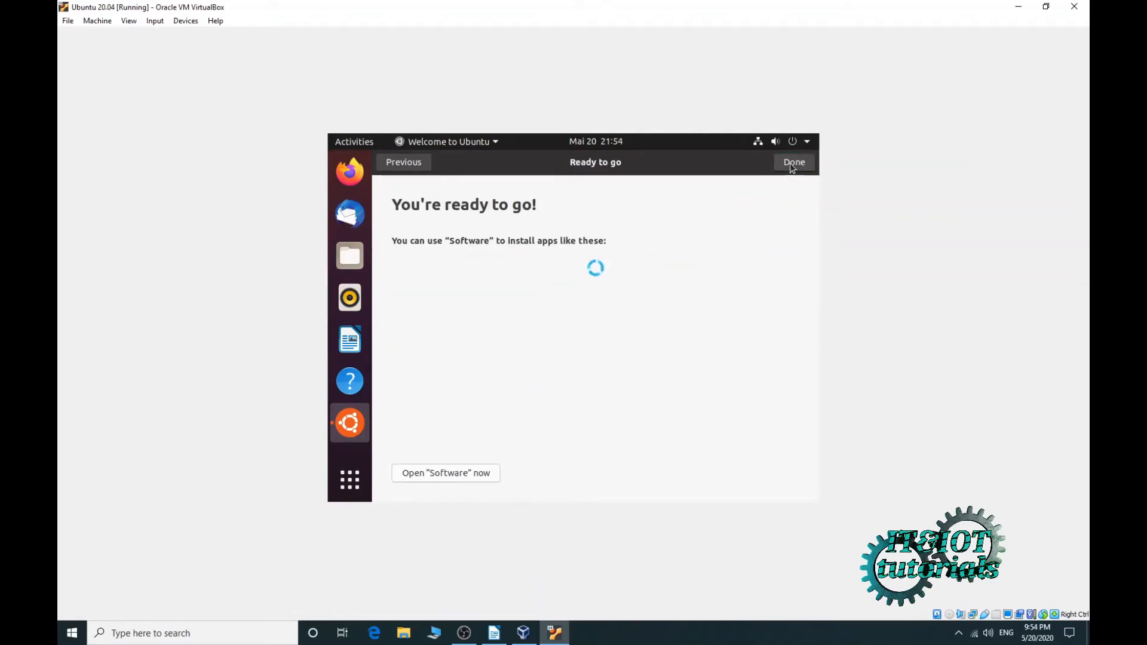
pyautogui.click(789, 163)
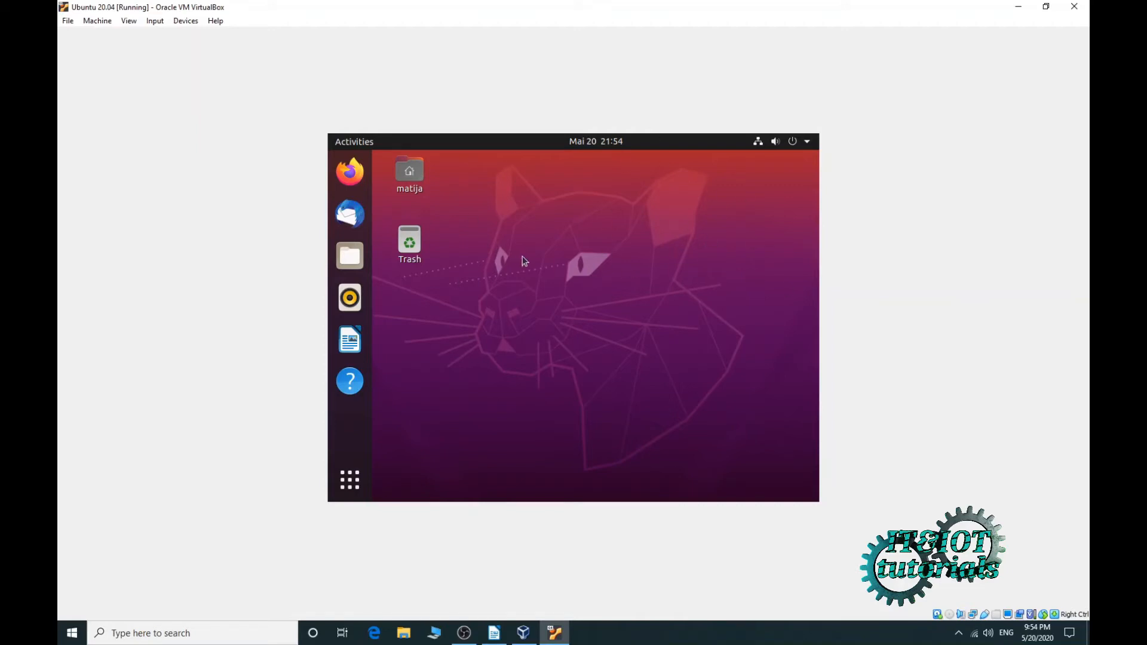
# - Insert the Guest Additions CD image, run it with the account password, and close its window
pyautogui.click(184, 24)
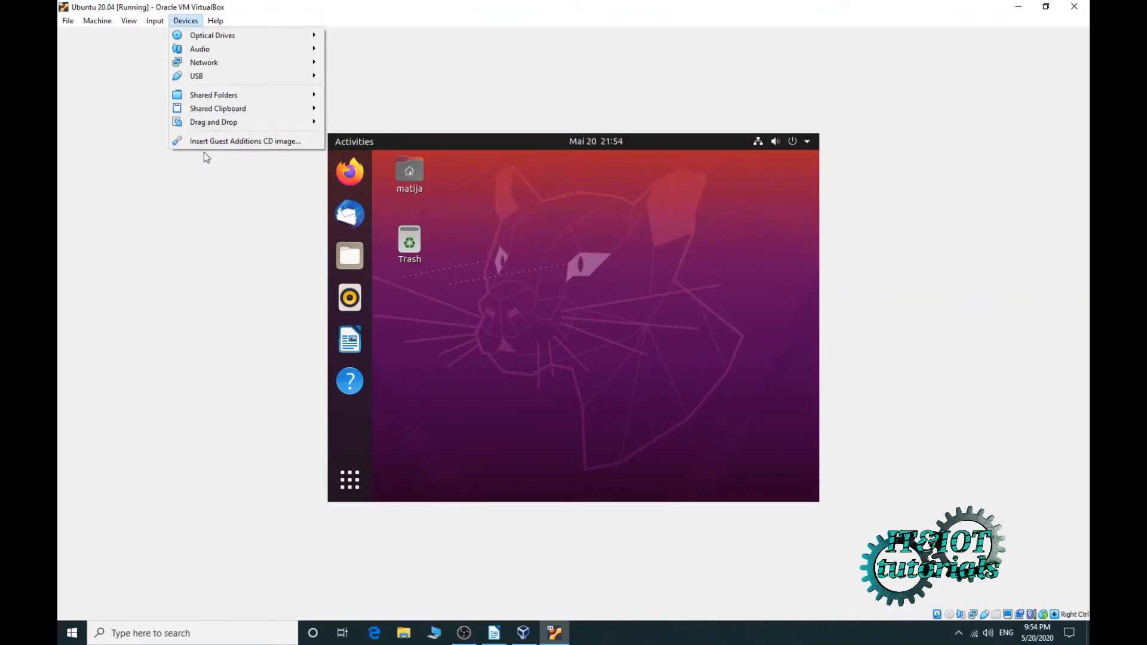
pyautogui.click(248, 144)
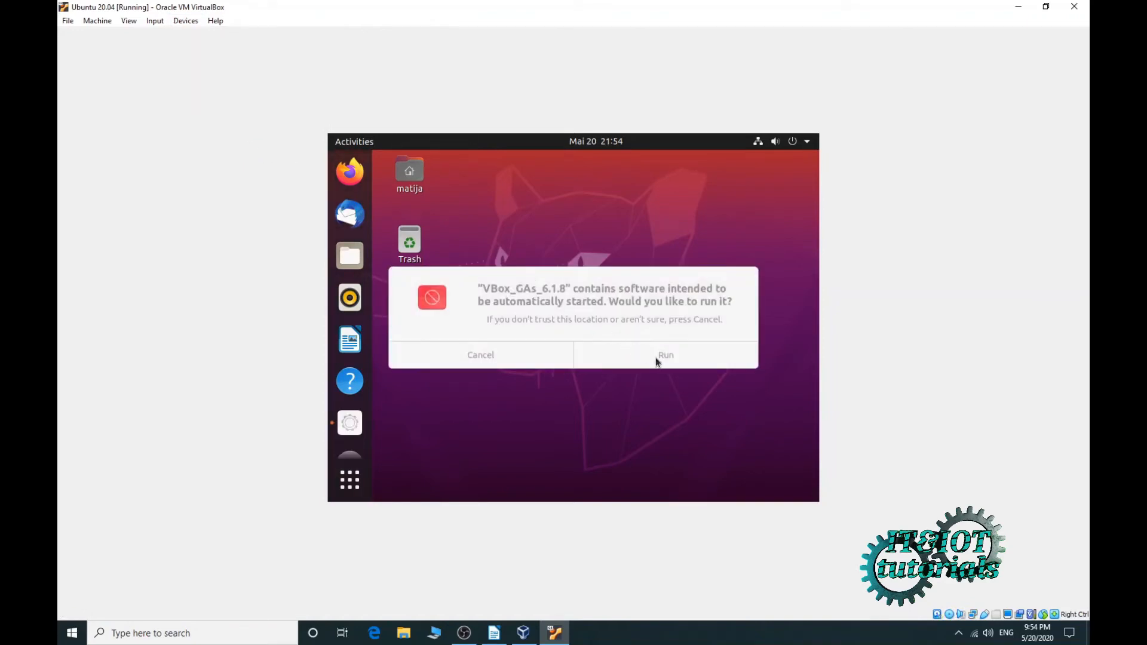
pyautogui.click(655, 357)
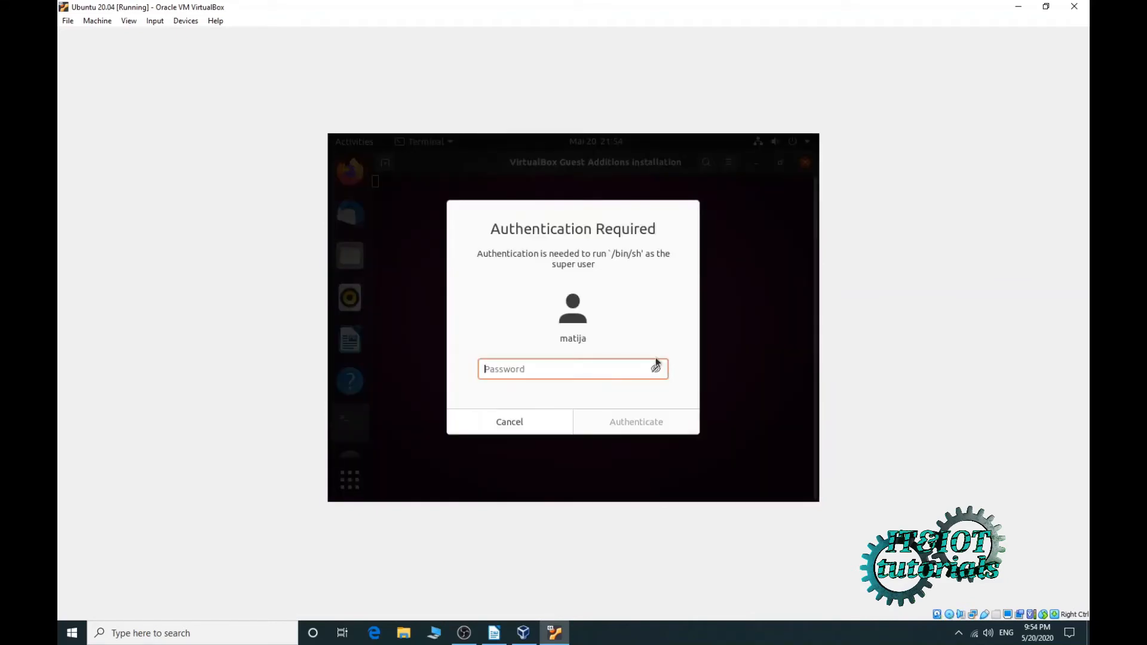
pyautogui.write('•••••')
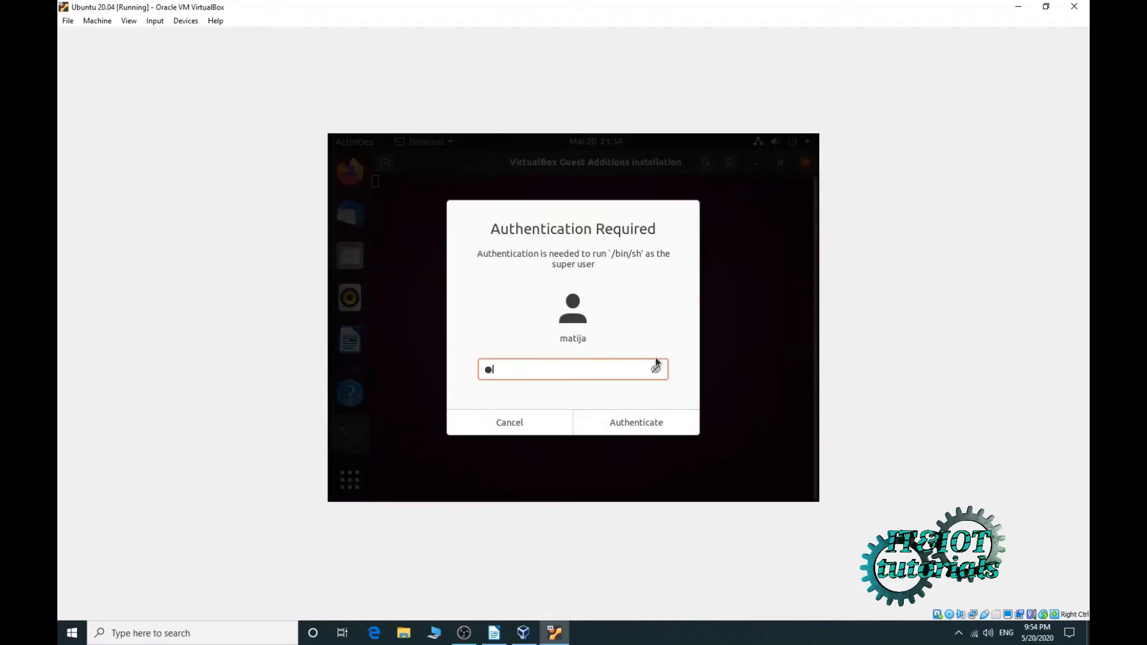
pyautogui.write('•')
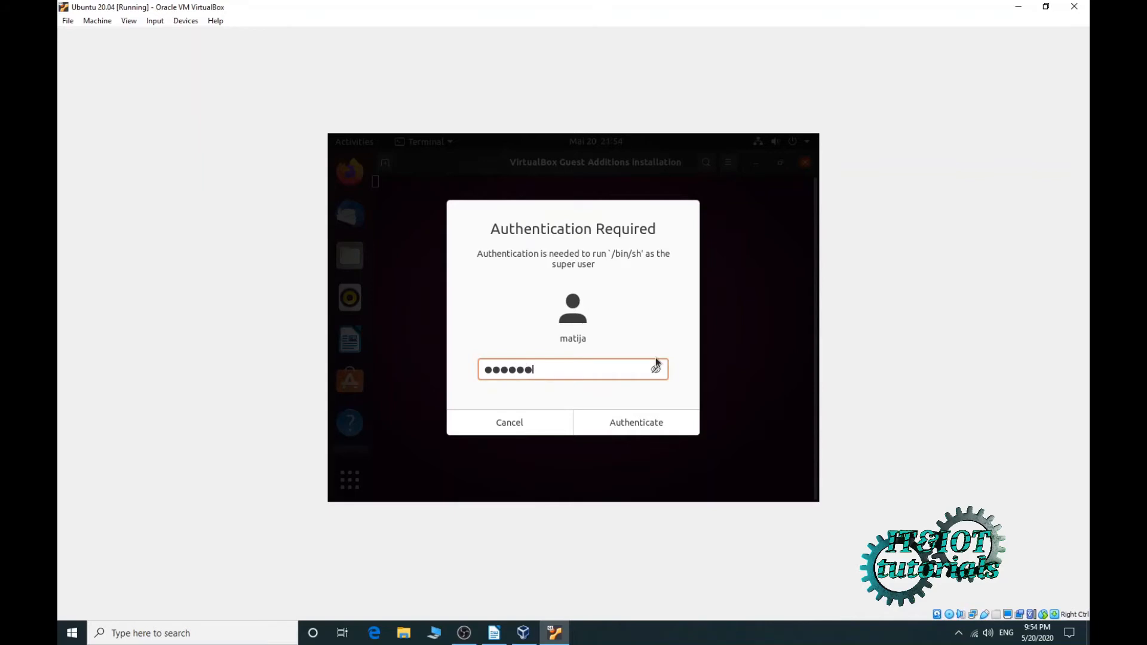
pyautogui.press('Return')
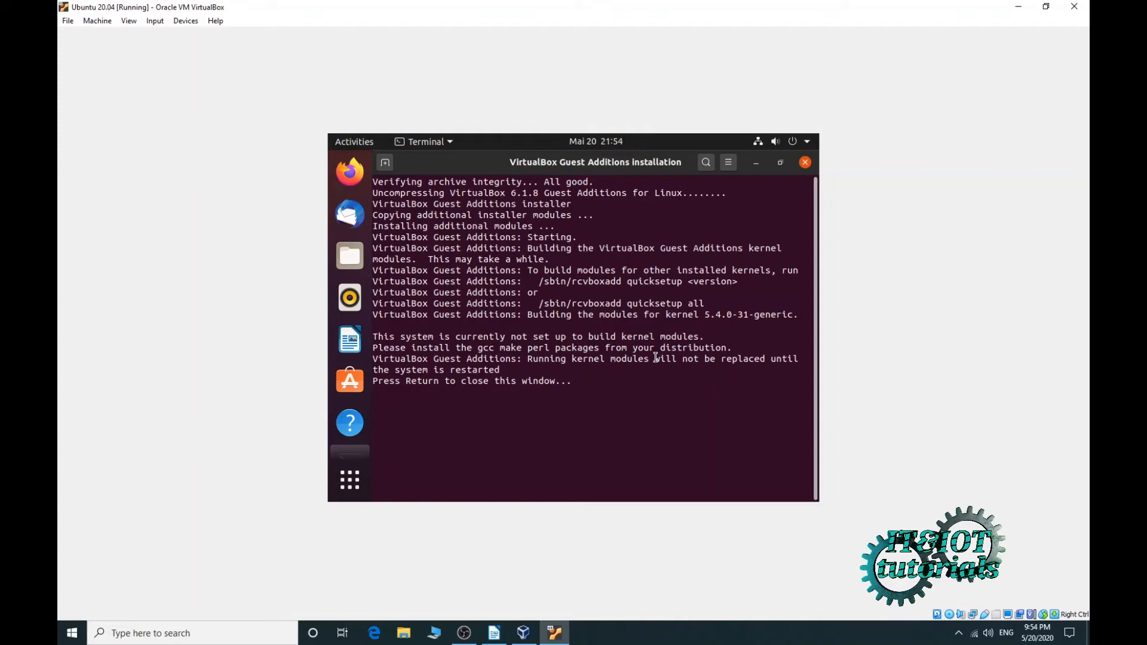
pyautogui.press('Return')
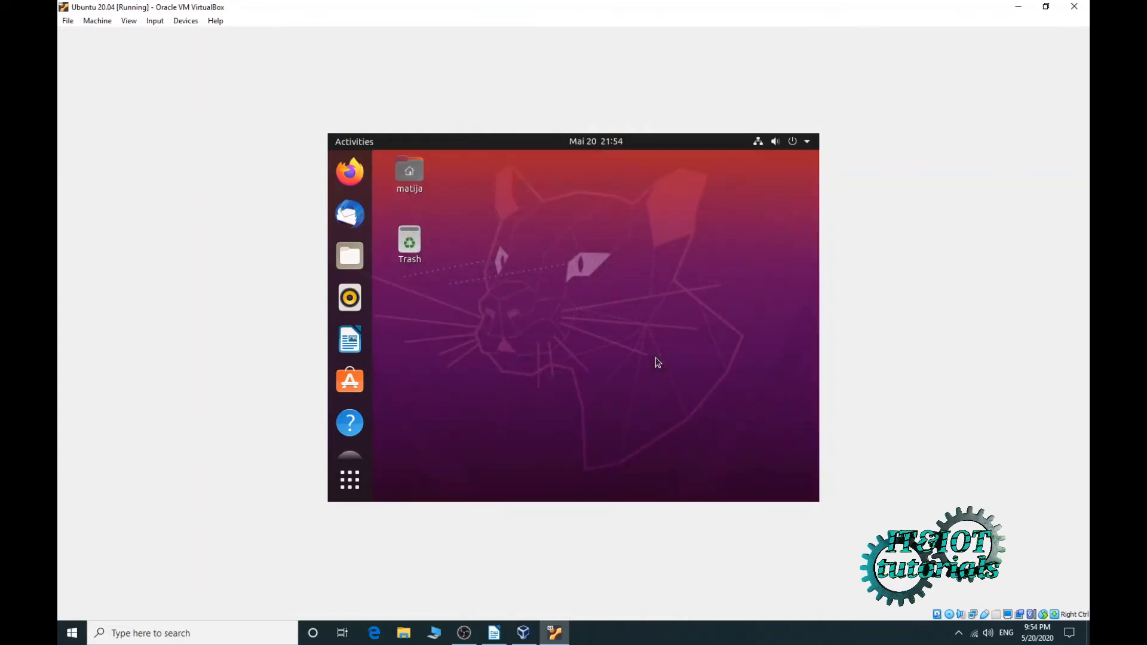
# - Power off Ubuntu from the system menu, then start the Ubuntu 20.04 VM again
pyautogui.click(810, 145)
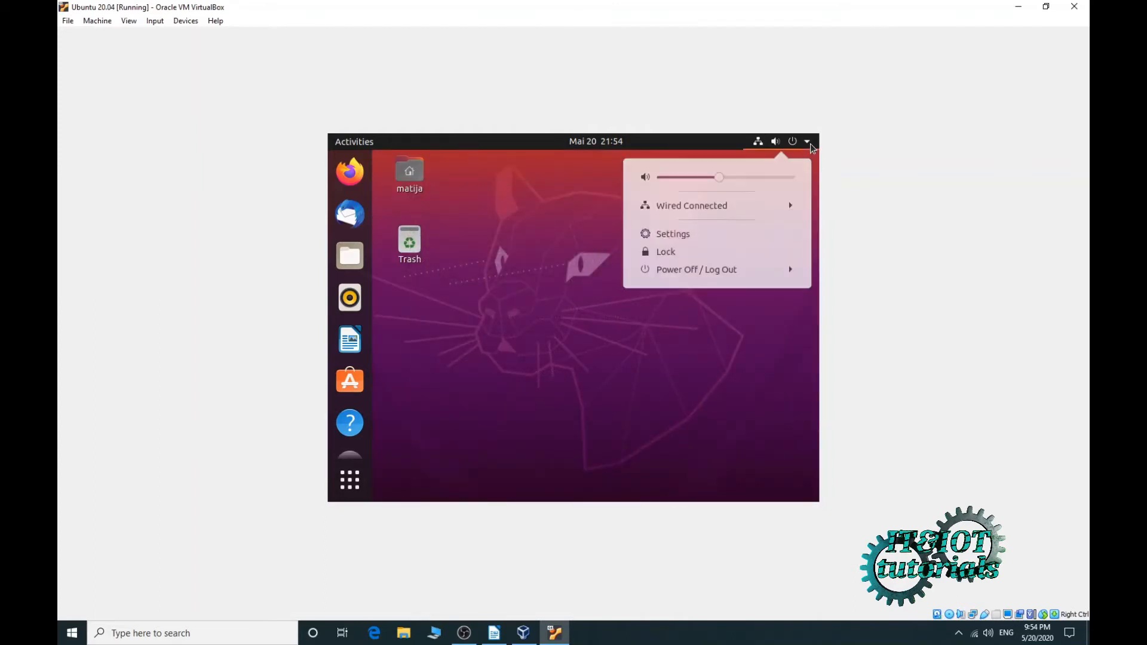
pyautogui.click(791, 272)
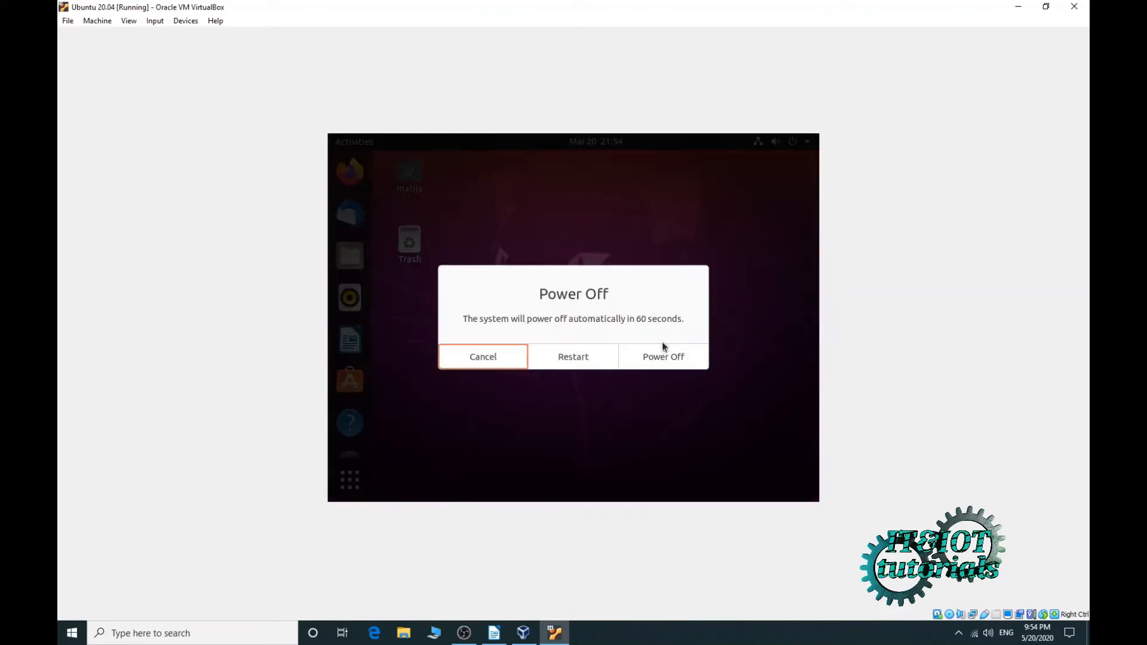
pyautogui.click(662, 358)
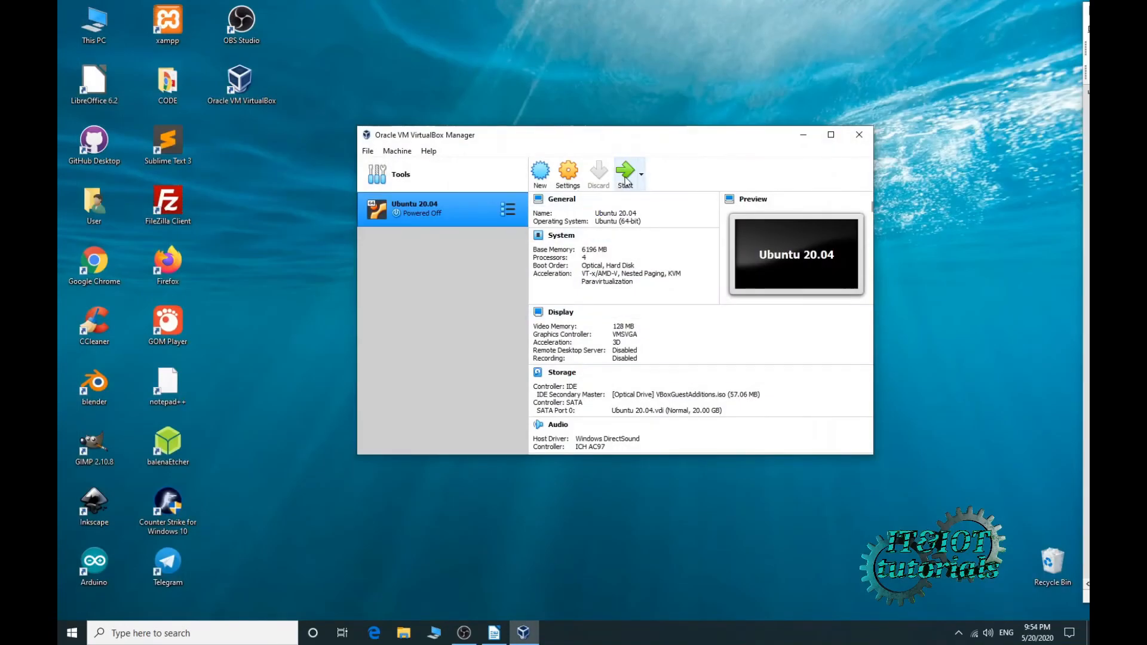
pyautogui.click(626, 180)
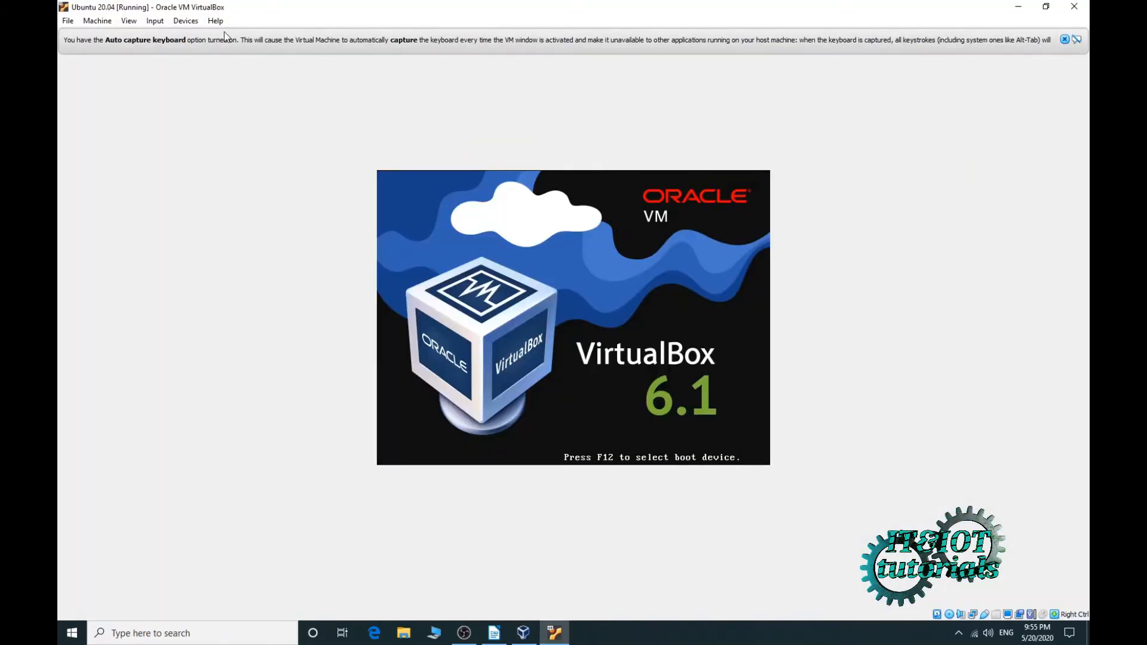
# - Dismiss the keyboard notice and switch the VM window to full-screen mode
pyautogui.click(1064, 39)
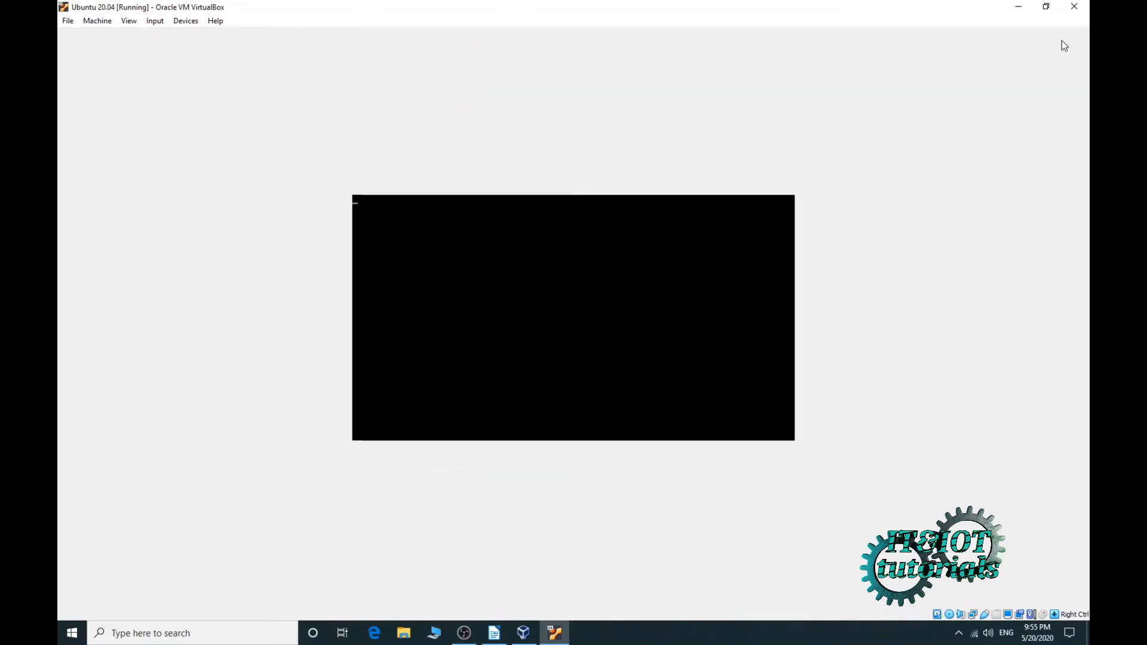
pyautogui.click(128, 20)
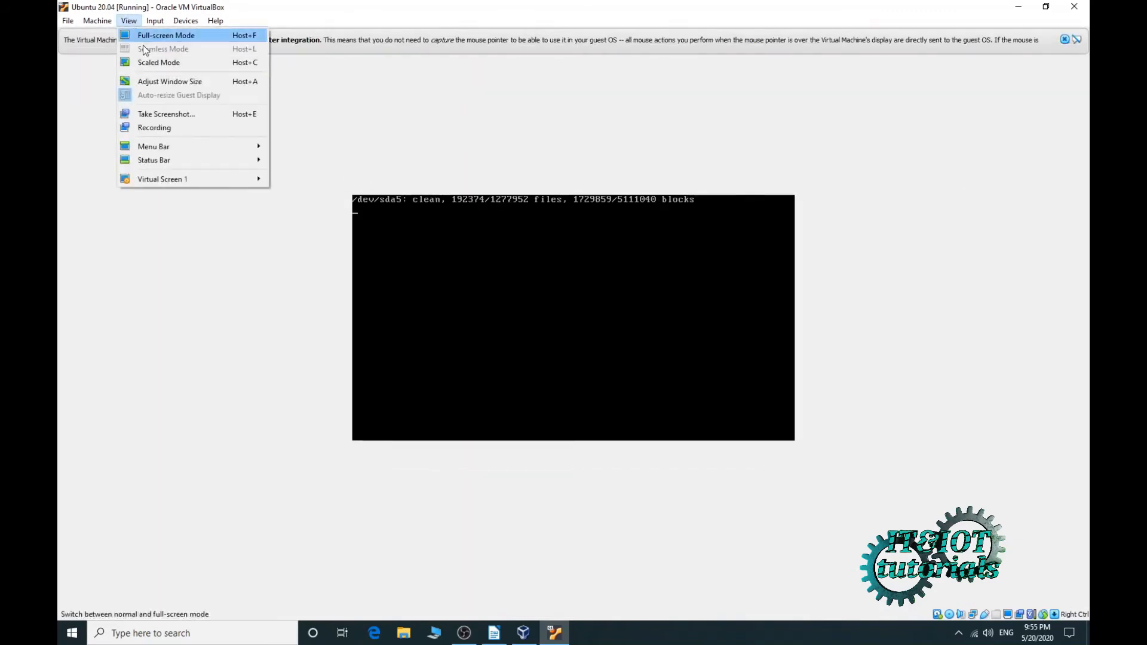
pyautogui.moveTo(227, 177)
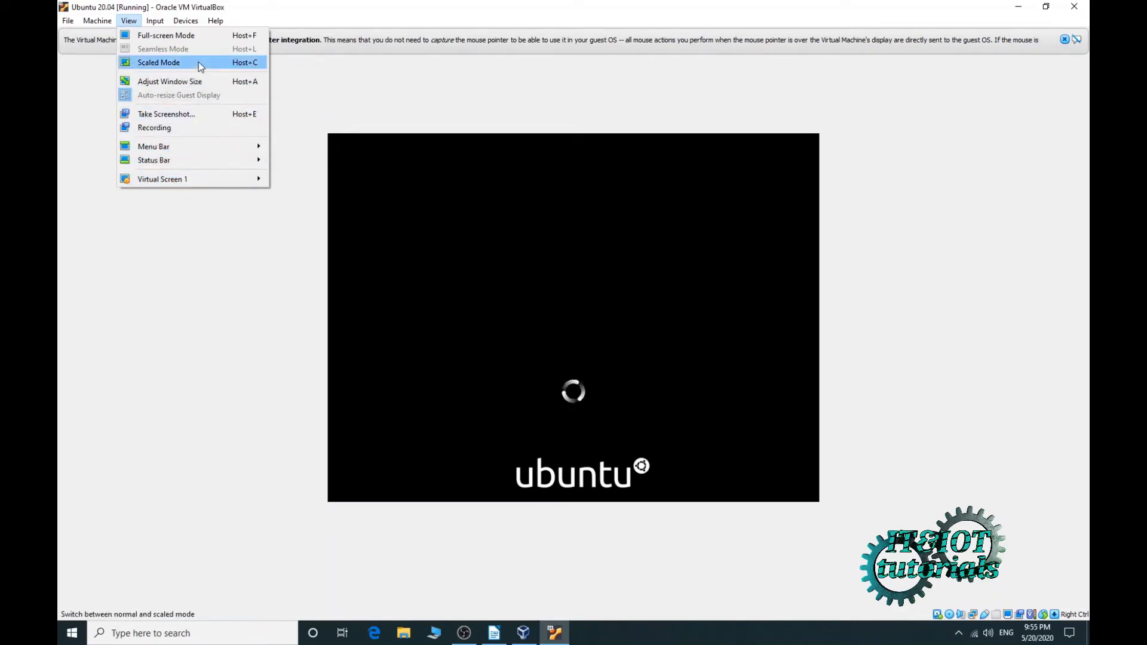
pyautogui.click(201, 36)
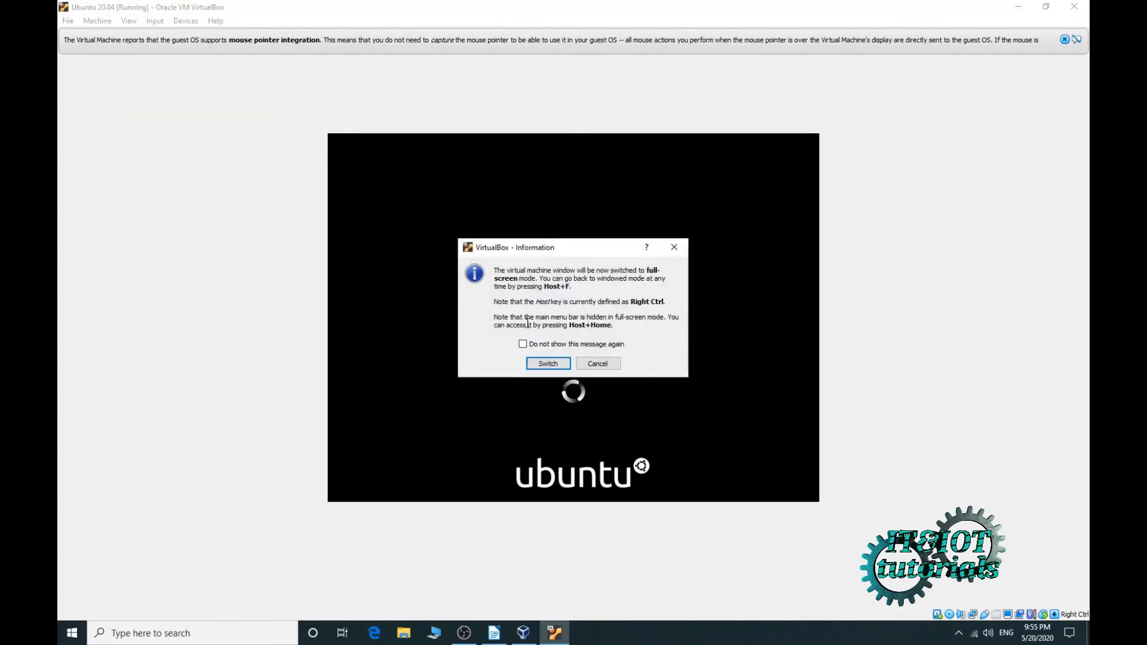
pyautogui.click(548, 365)
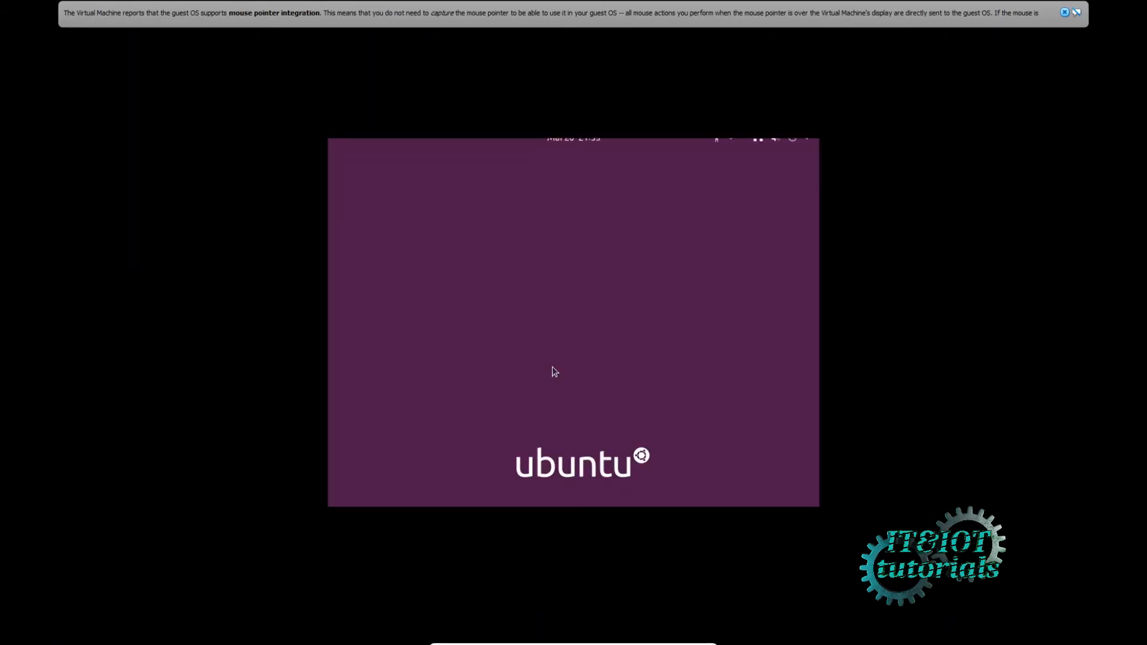
# - Log in with the account password and show all installed applications, scrolling to page 2
pyautogui.click(557, 320)
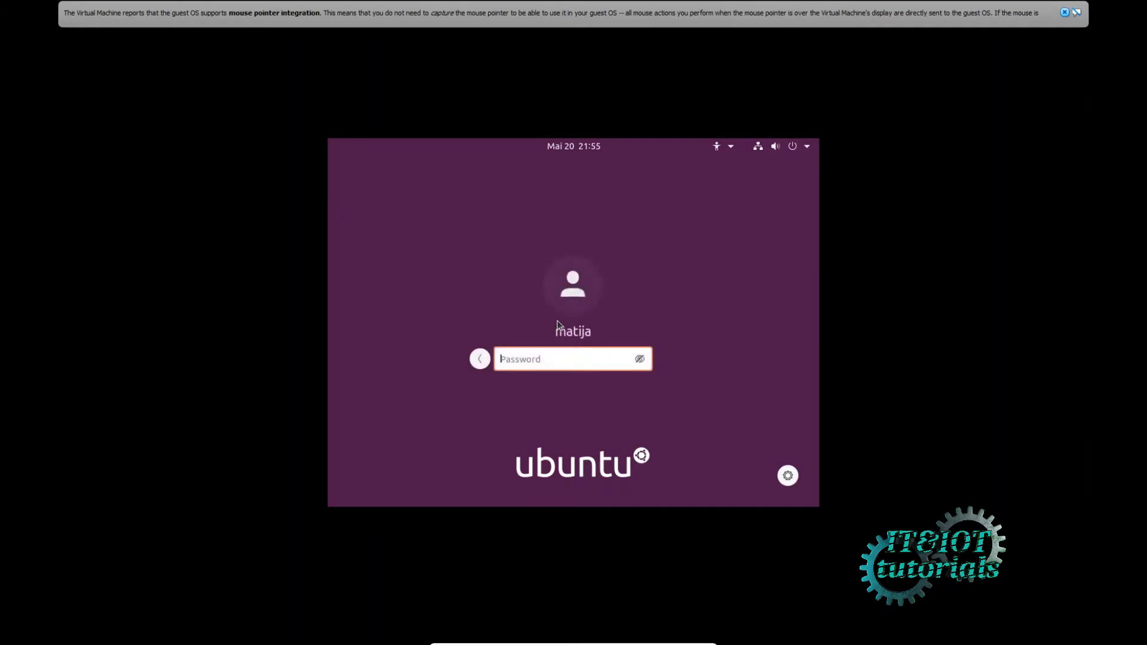
pyautogui.write('matija')
pyautogui.press('Return')
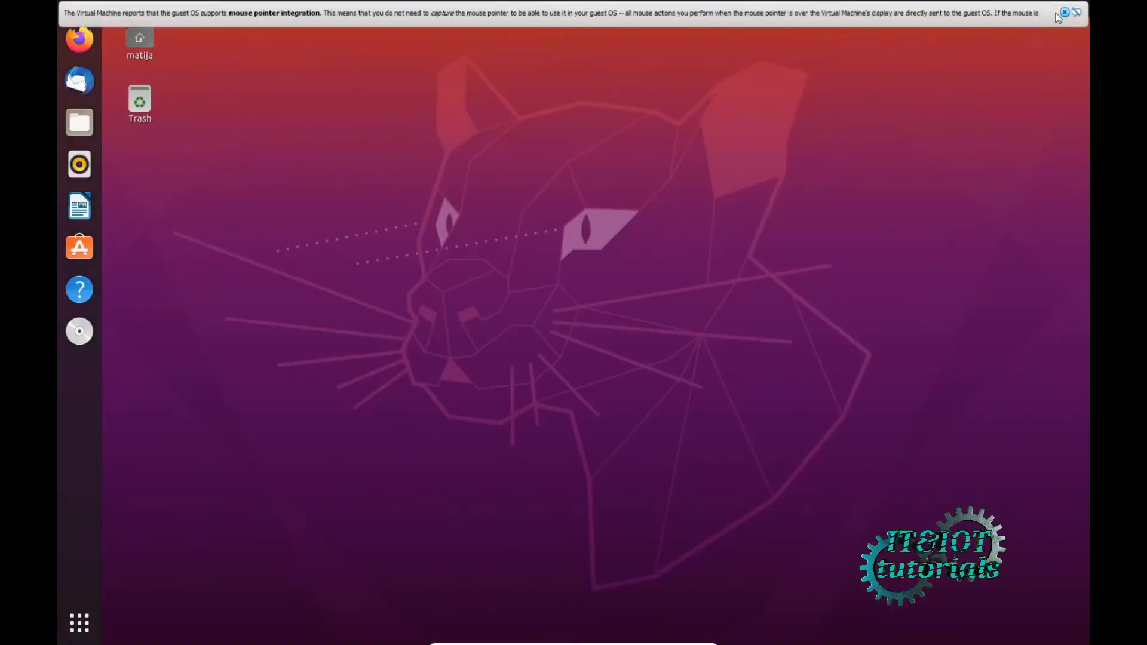
pyautogui.click(1065, 12)
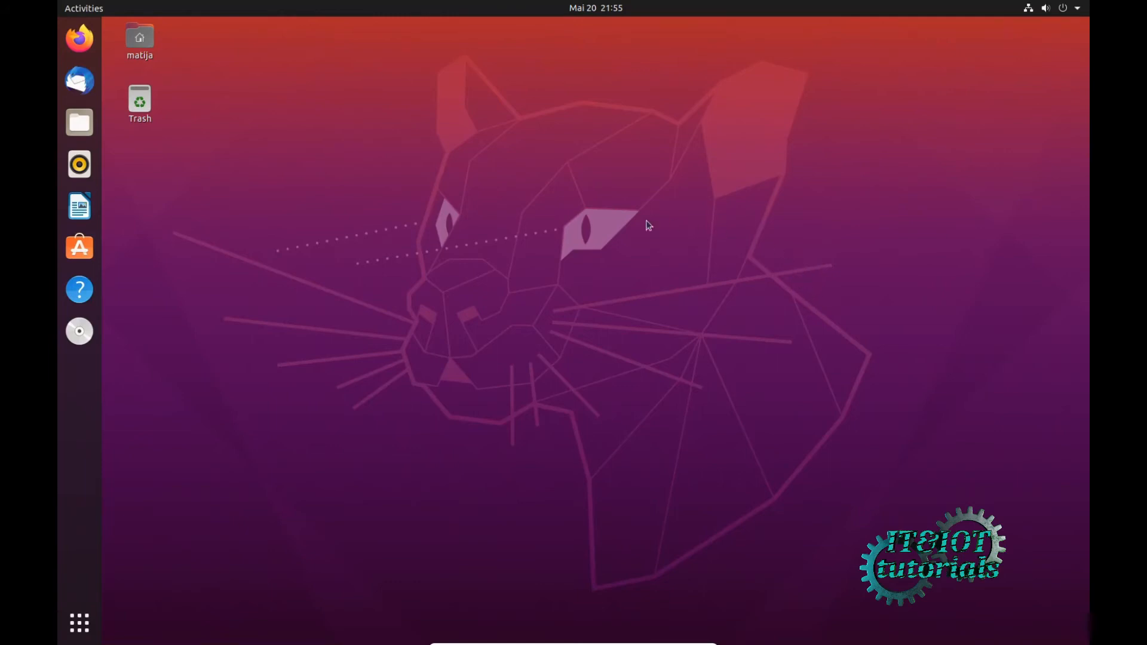
pyautogui.click(79, 623)
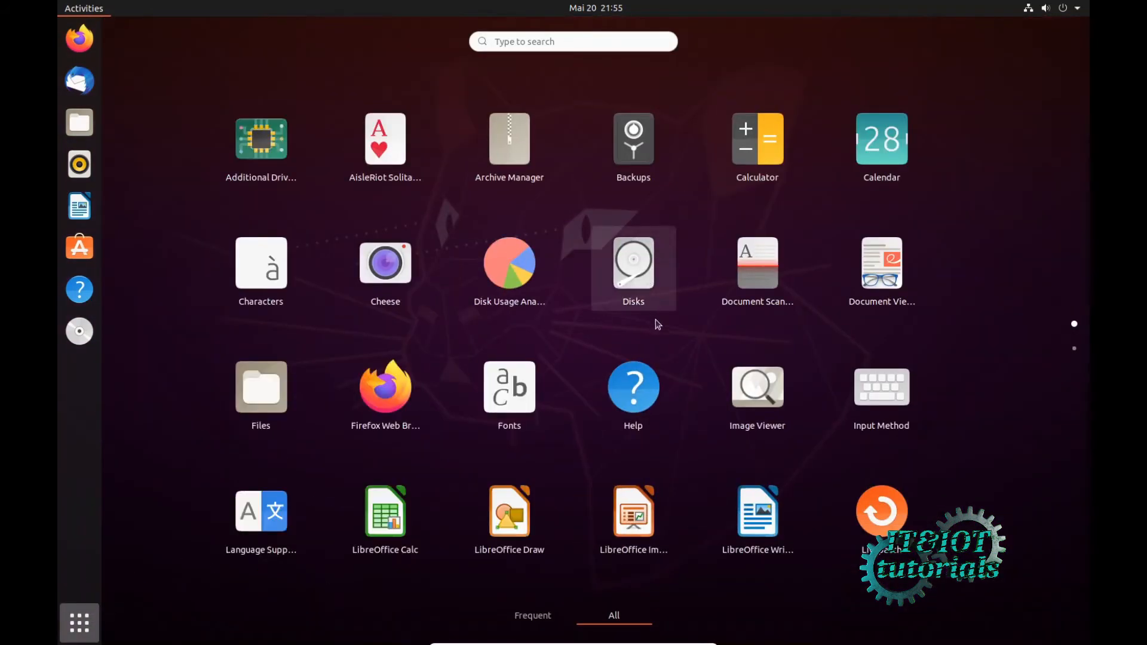
pyautogui.scroll(-1, 658, 325)
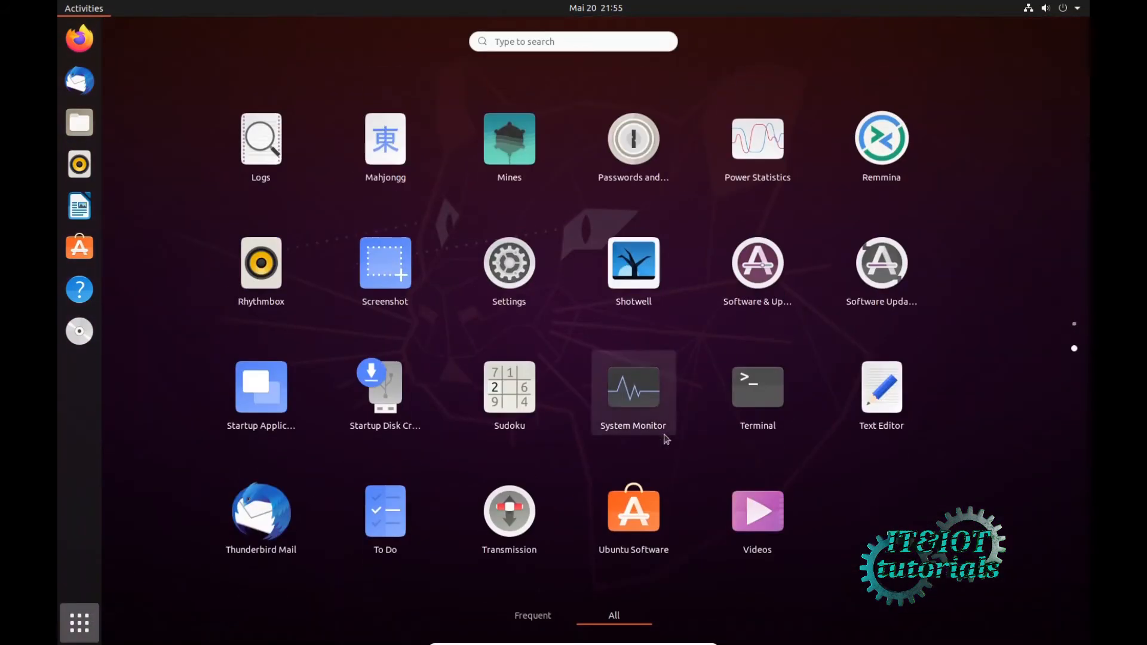
# - Launch Terminal, centre its window, and become root with sudo su
pyautogui.click(758, 392)
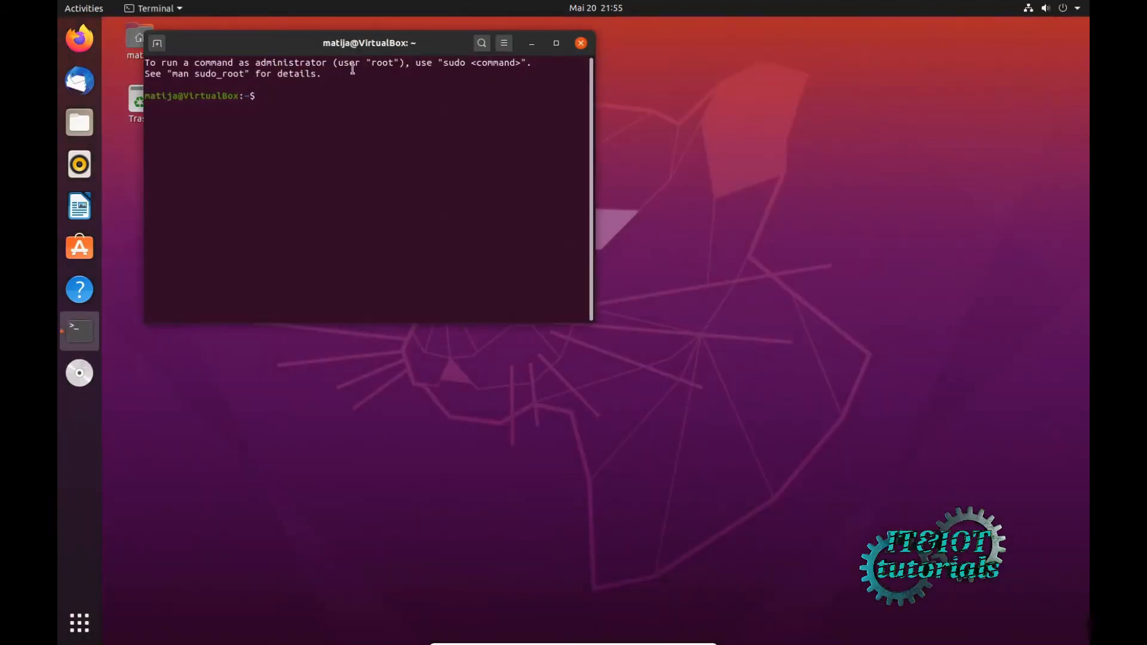
pyautogui.moveTo(273, 44); pyautogui.dragTo(455, 144)
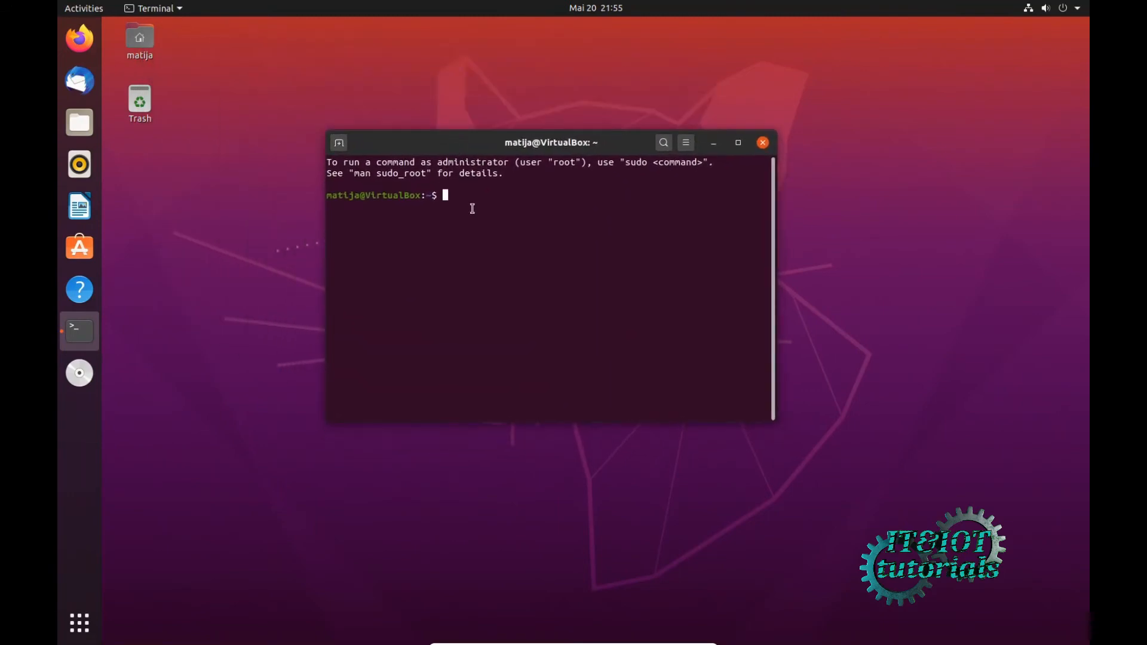
pyautogui.write('sudo su')
pyautogui.press('Return')
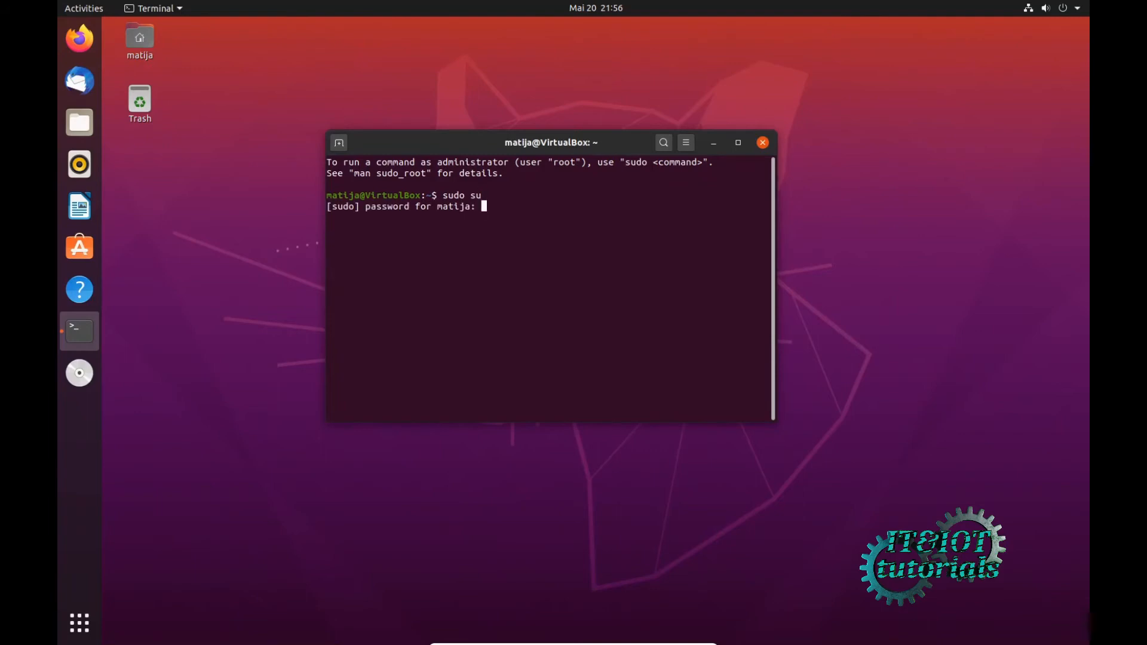
pyautogui.press('Return')
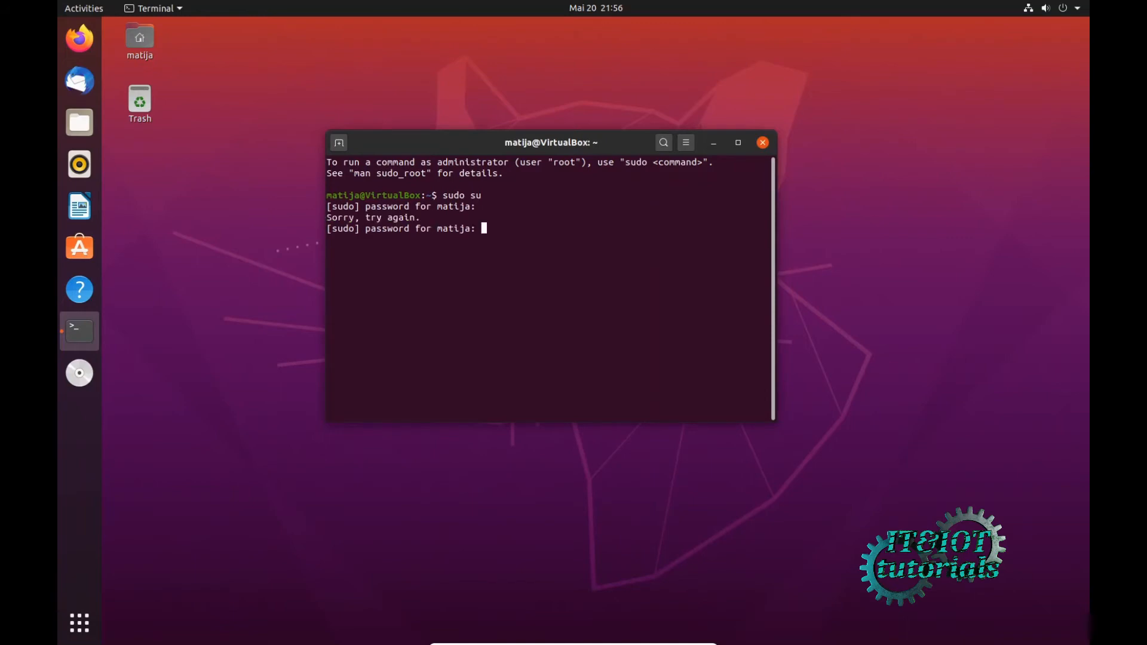
pyautogui.press('Return')
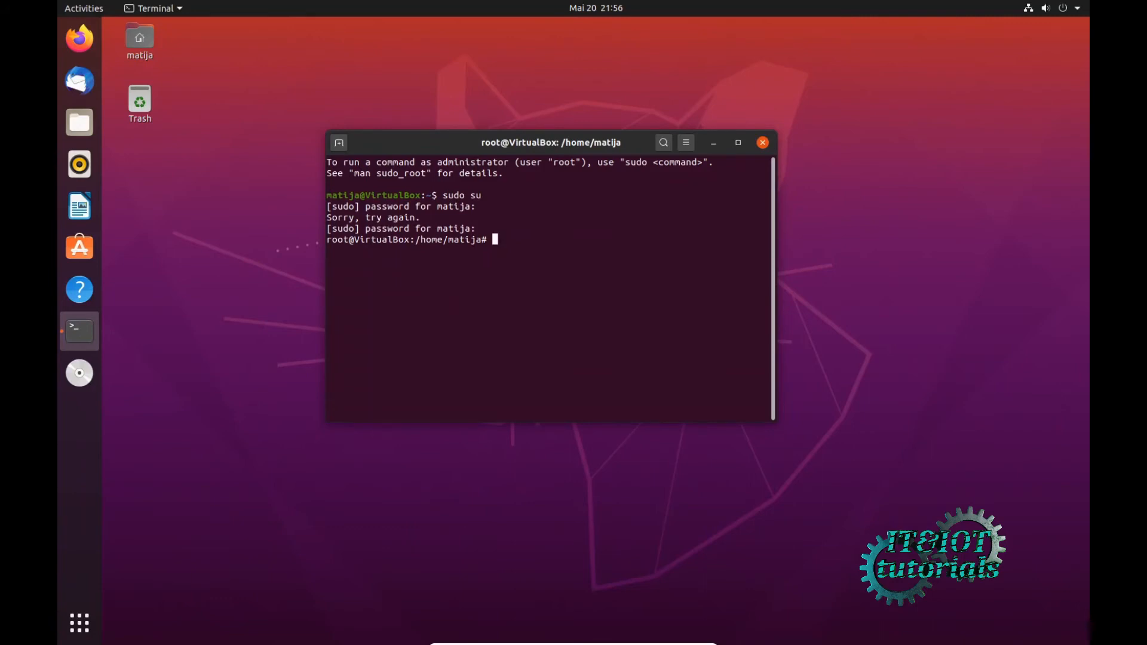
# - Change to root's home directory with cd and clear the screen with Ctrl+L
pyautogui.write('cd')
pyautogui.press('Return')
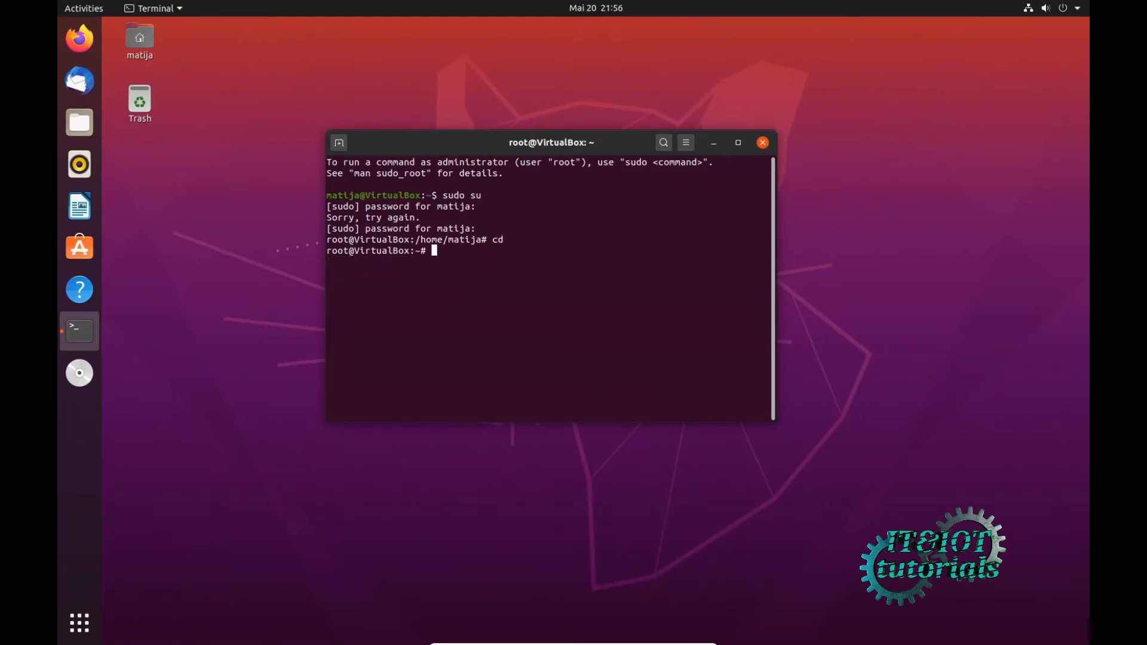
pyautogui.hotkey('ctrl', 'l')
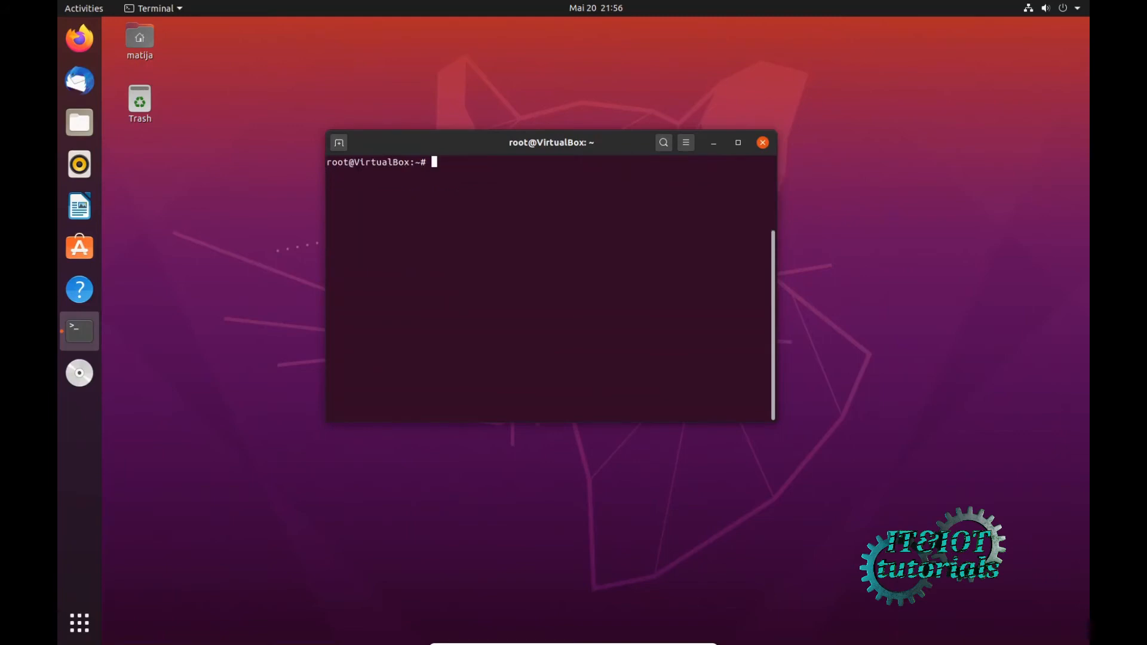
# - Run apt-get update, then apt-get upgrade until it asks to confirm 108 upgrades
pyautogui.write('apt-get update')
pyautogui.press('Return')
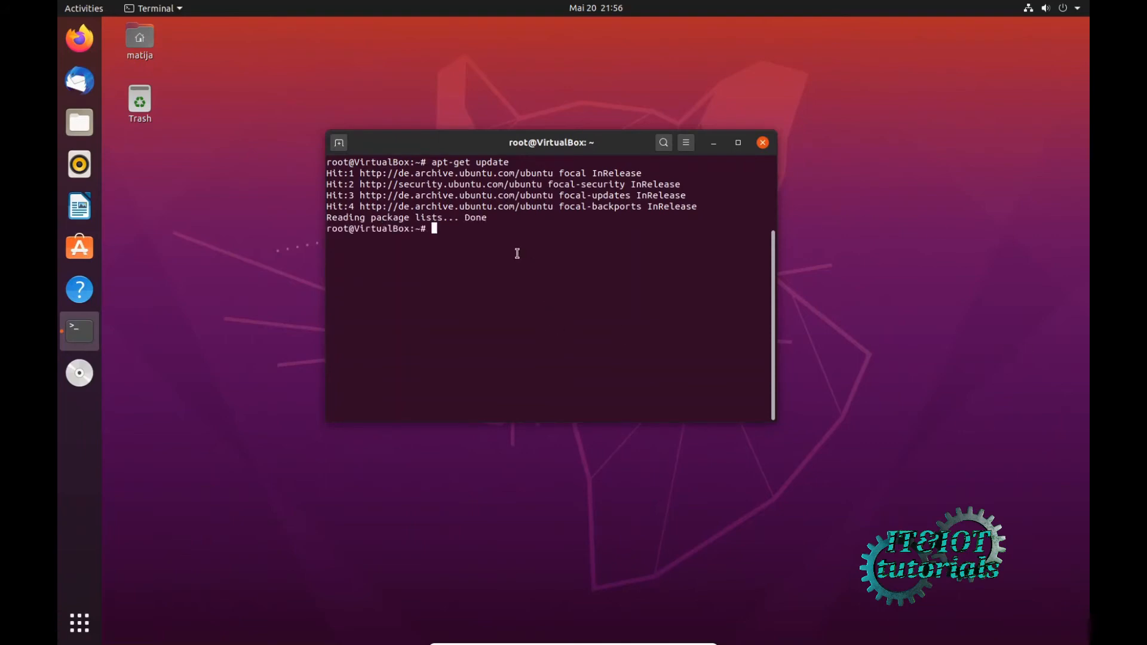
pyautogui.write('apt-get upgrade')
pyautogui.press('Return')
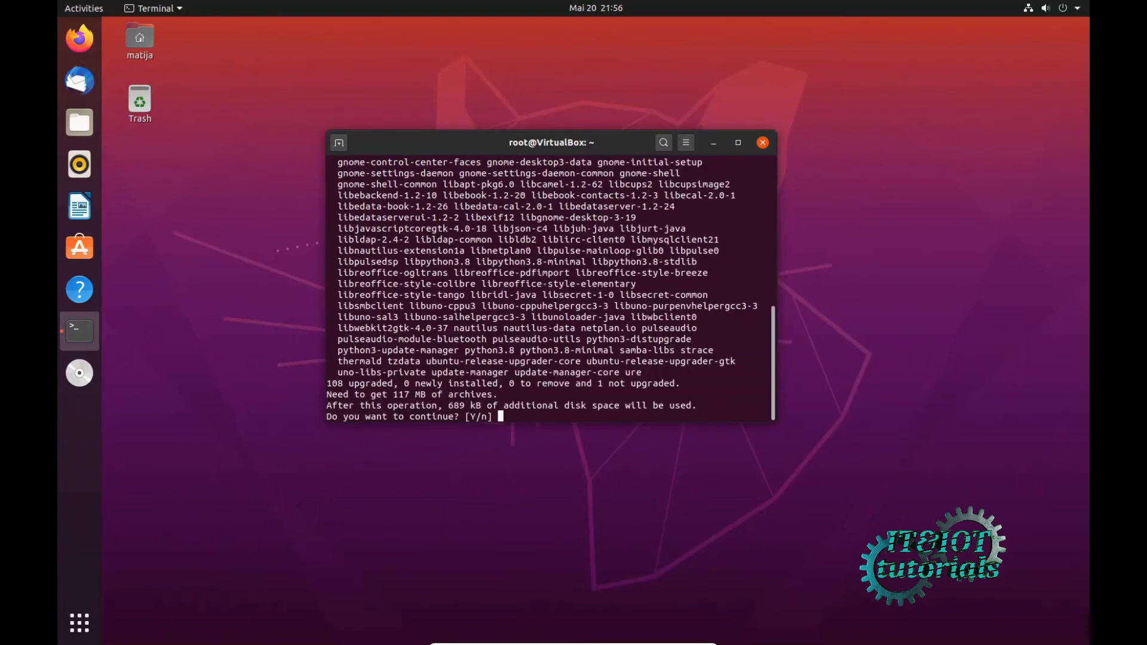
# - Answer y to let all 108 package upgrades download and install
pyautogui.write('y')
pyautogui.press('Return')
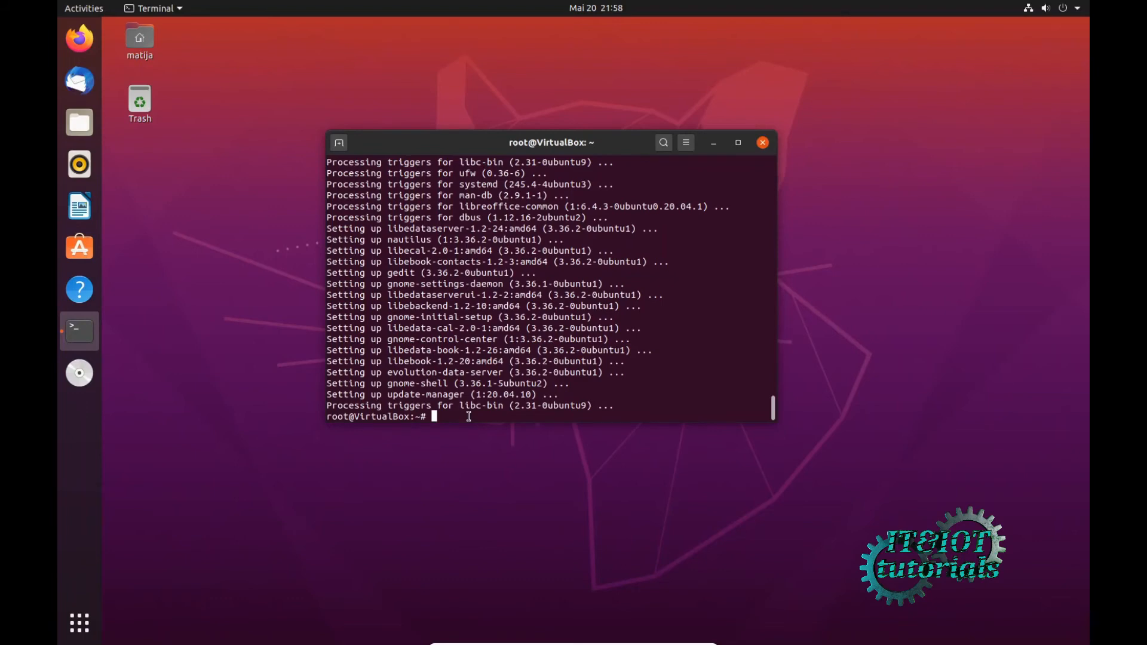
# - Install preload 0.6.4-5 with apt install preload
pyautogui.write('apt')
pyautogui.write('install preload')
pyautogui.press('Return')
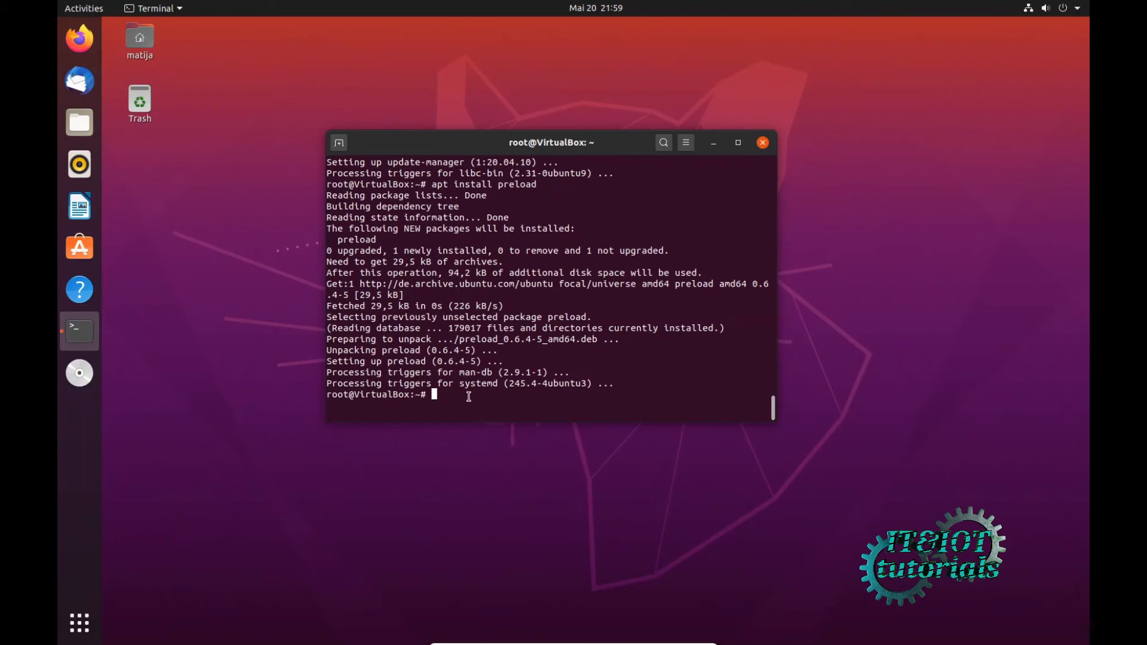
# - Install mlocate, then net-tools 1.60+git20180626, with apt install
pyautogui.write('apt install mlocate')
pyautogui.press('Return')
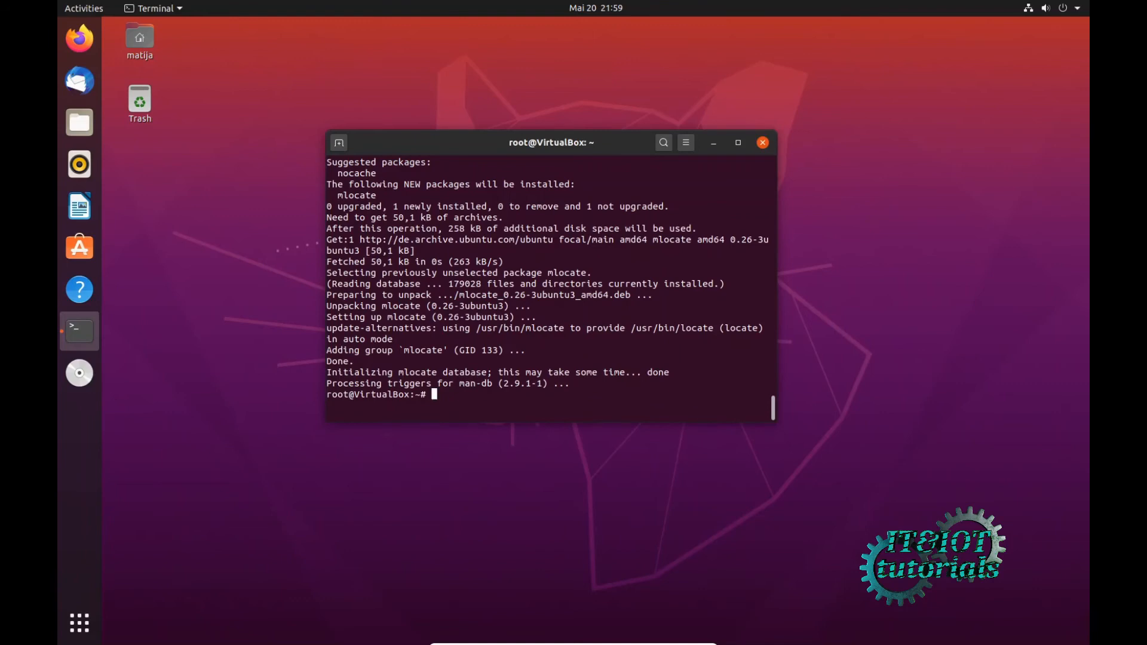
pyautogui.write('apt install net-tools')
pyautogui.press('Return')
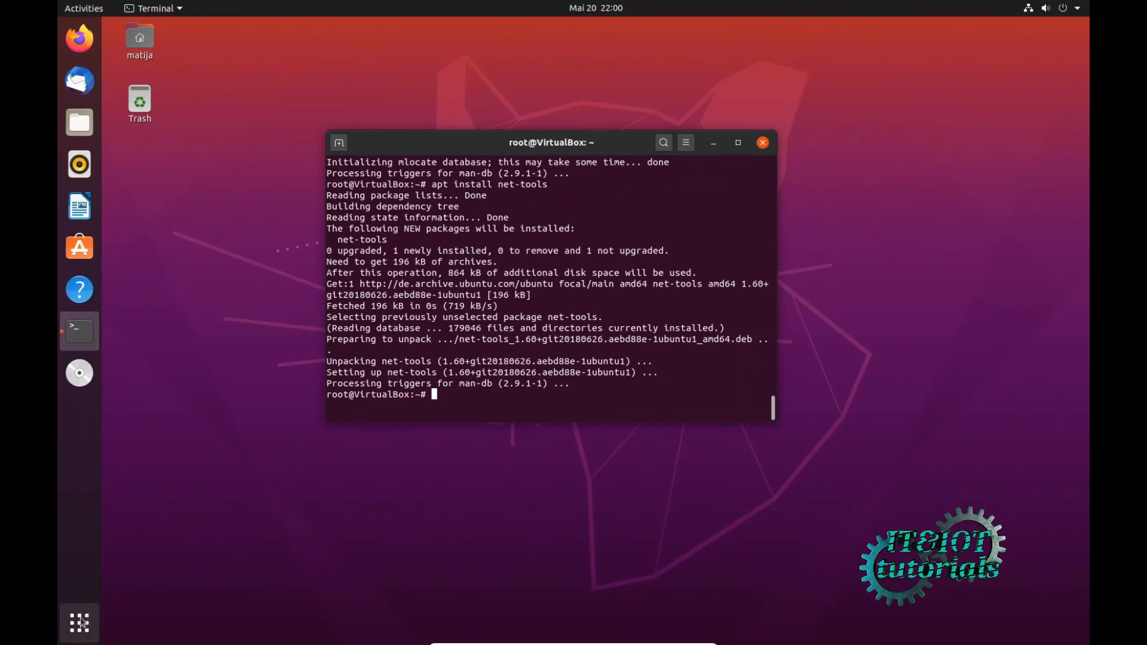
# - Confirm in Ubuntu Software's Updates view that everything is up to date, then close it
pyautogui.click(79, 246)
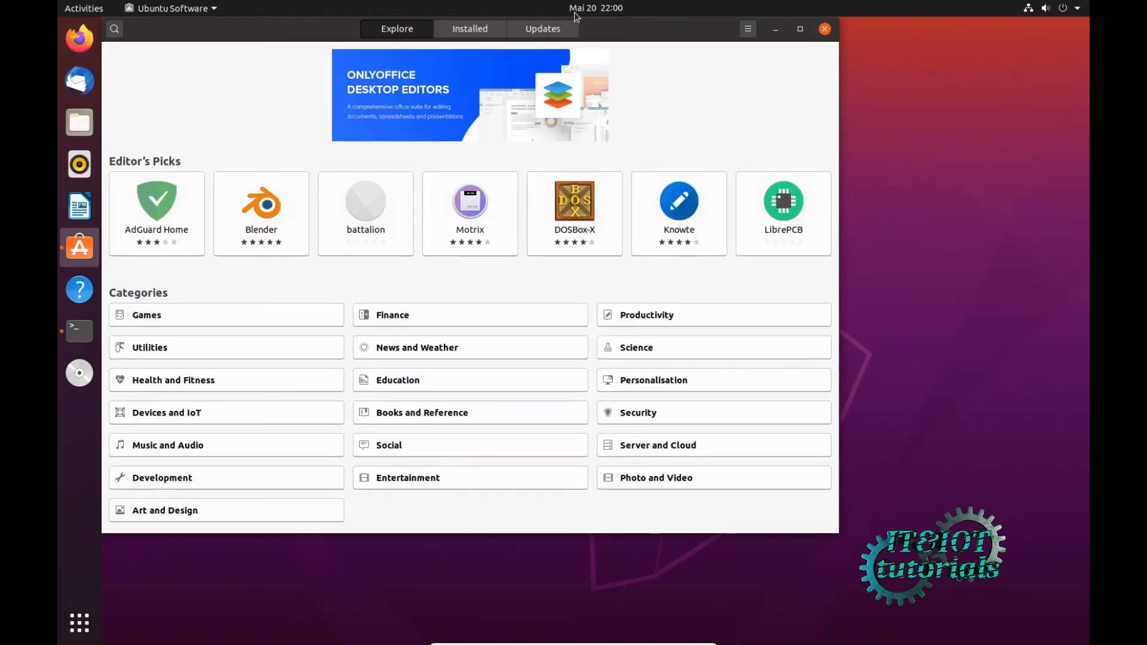
pyautogui.click(556, 31)
pyautogui.moveTo(644, 37); pyautogui.dragTo(708, 84)
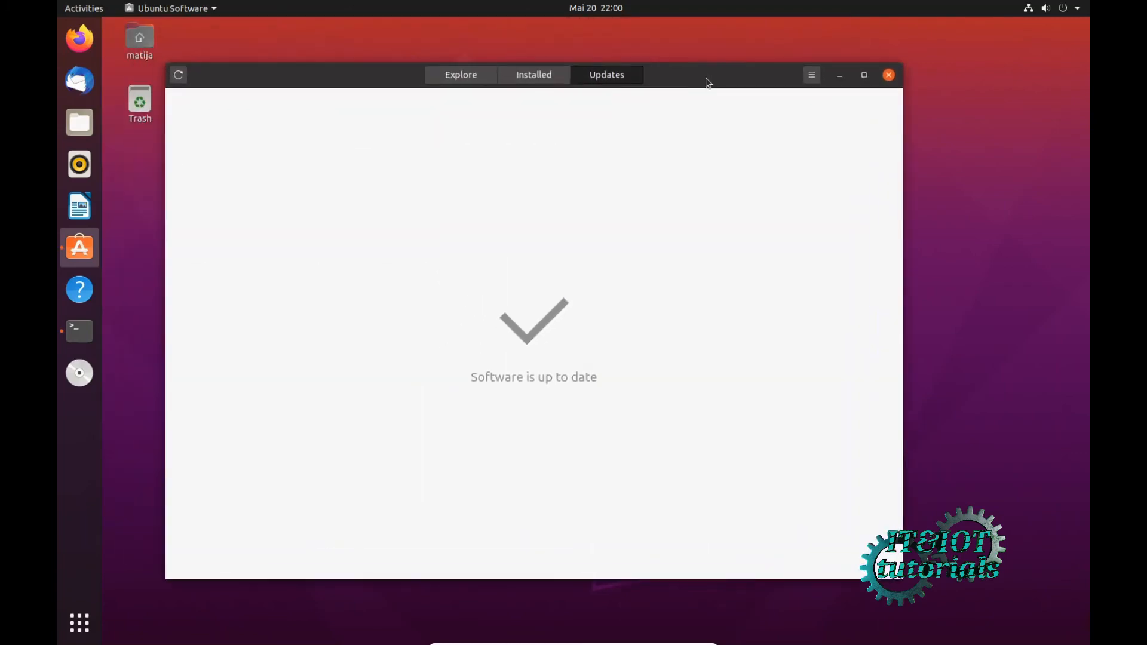
pyautogui.click(889, 76)
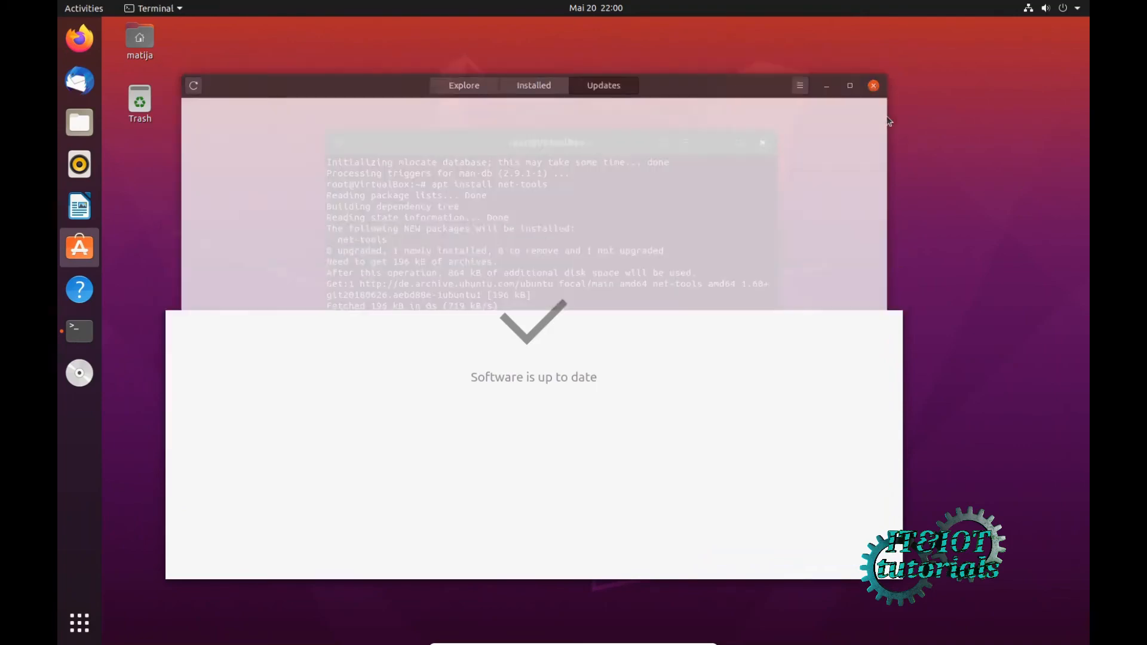
# - Browse the full grid of installed applications
pyautogui.click(86, 630)
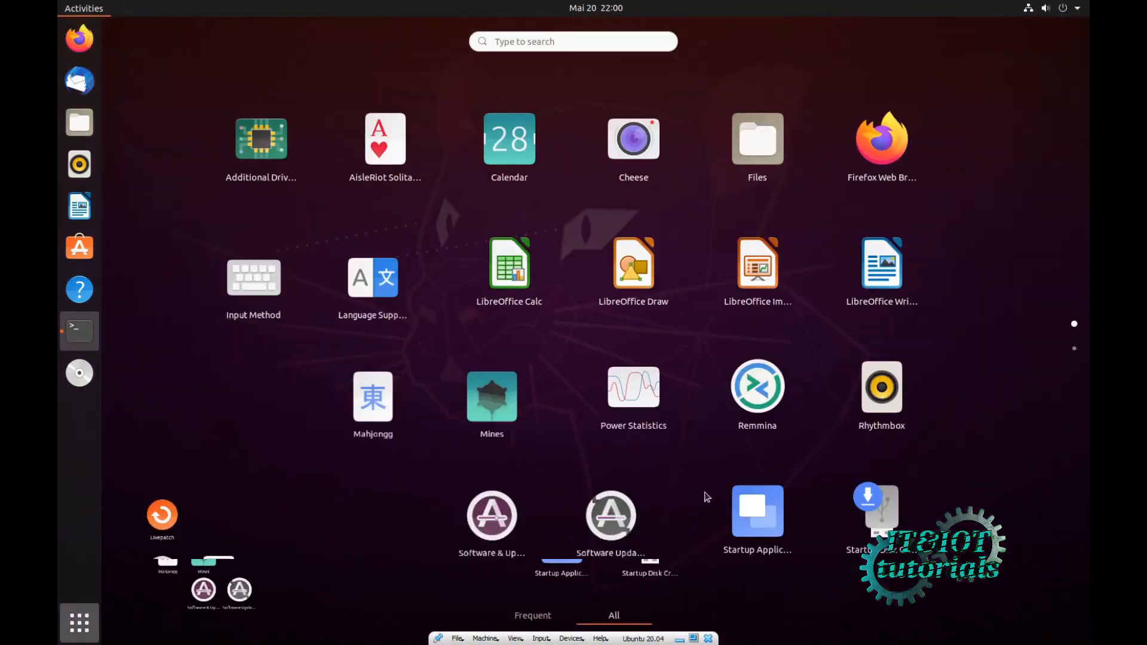
pyautogui.scroll(-1, 708, 497)
pyautogui.scroll(1, 708, 497)
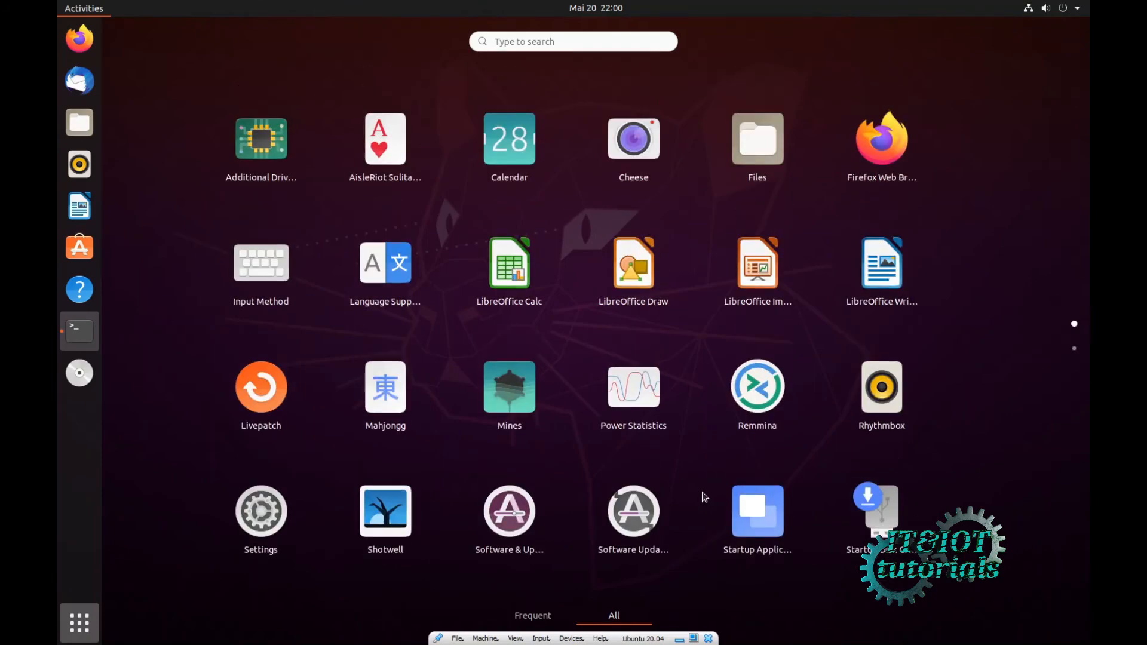
pyautogui.scroll(-1, 704, 494)
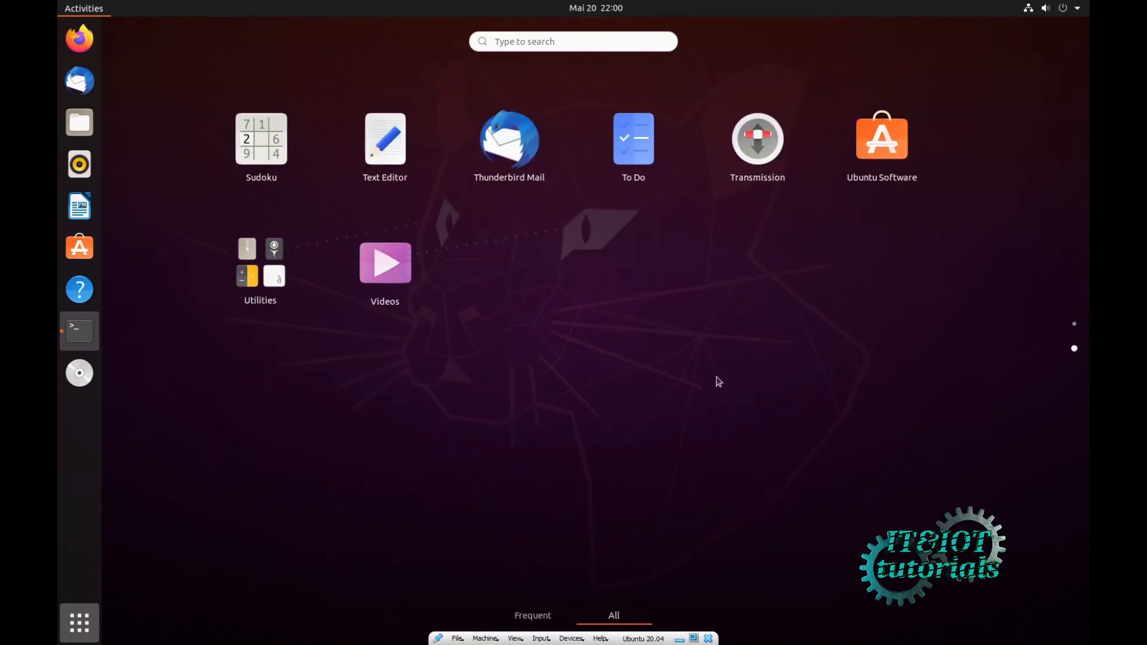
pyautogui.scroll(1, 697, 347)
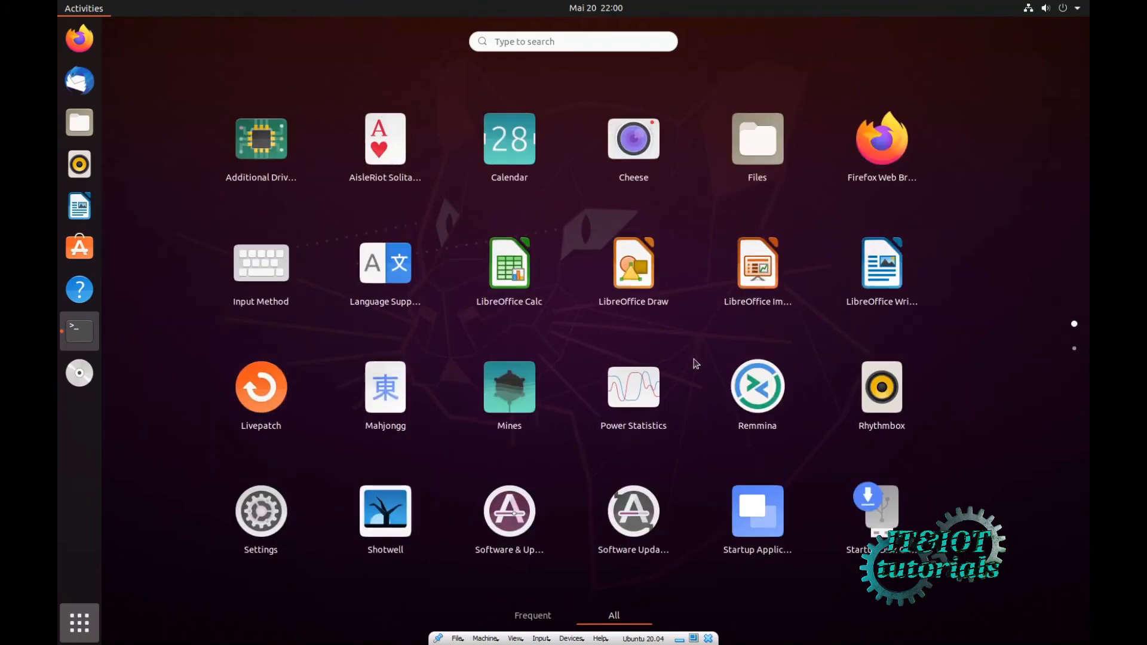
# - Open the Software Updater settings, showing updates checked daily, with 31.4 MB of updates offered
pyautogui.press('Escape')
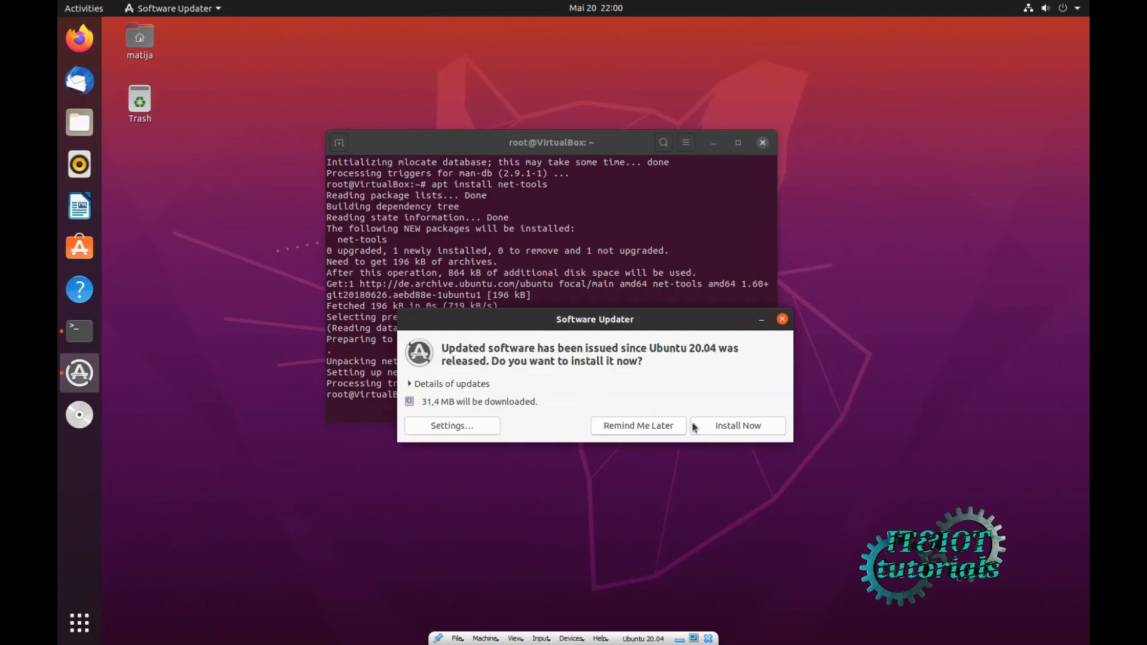
pyautogui.click(458, 425)
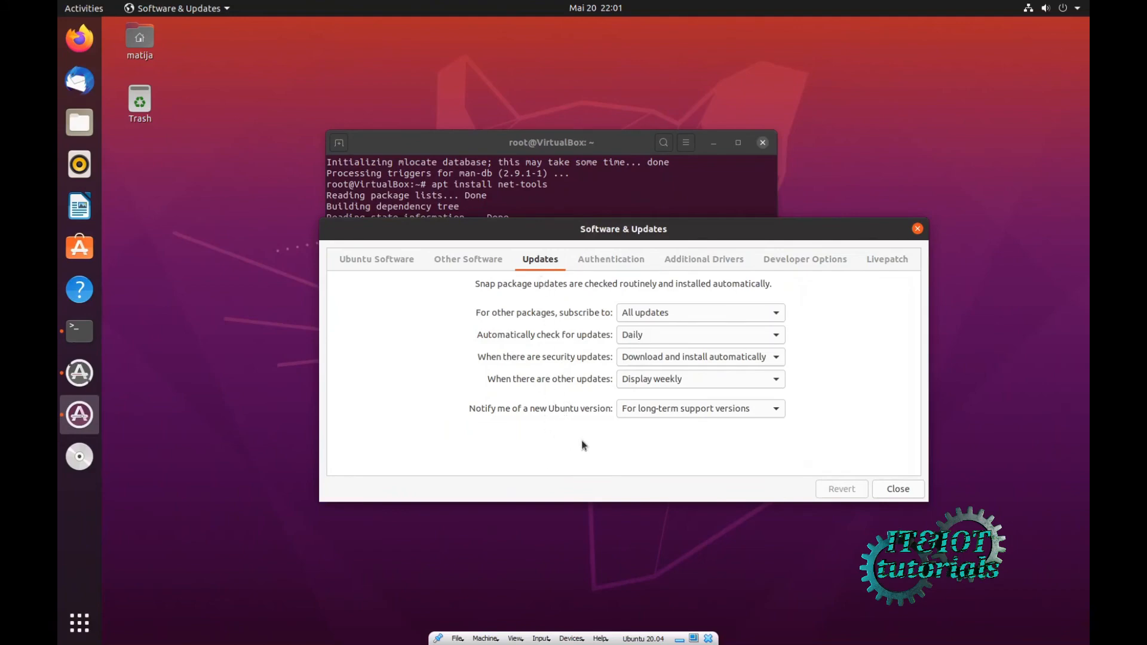
# - Review the Additional Drivers, Ubuntu Software and Developer Options tabs without changing anything
pyautogui.click(684, 263)
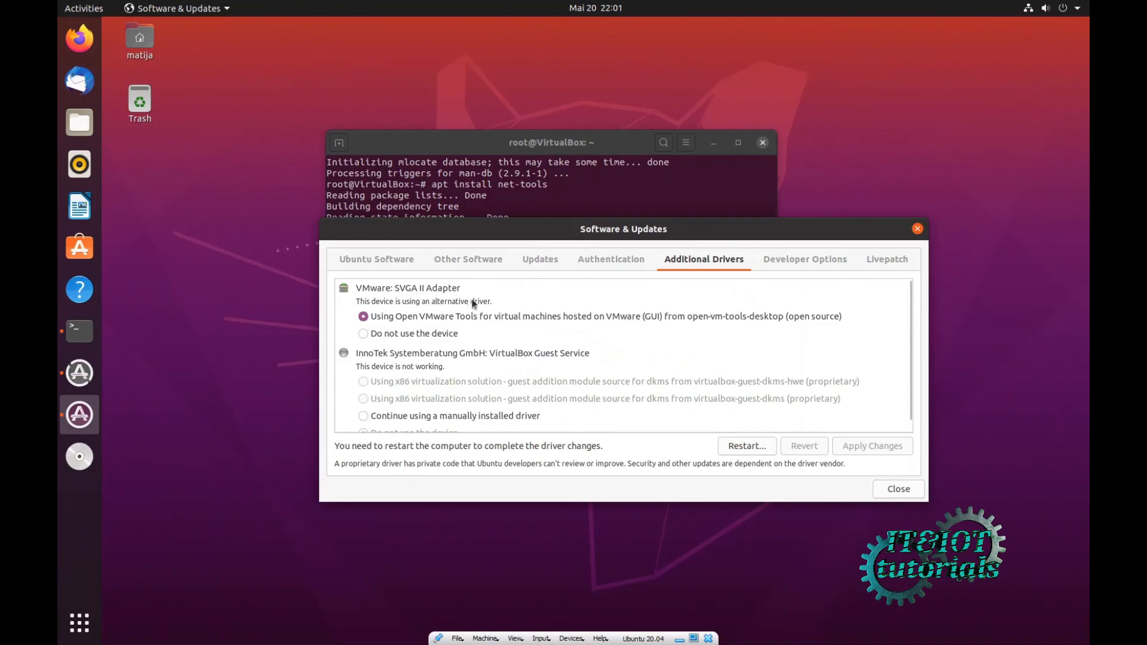
pyautogui.scroll(-1, 424, 337)
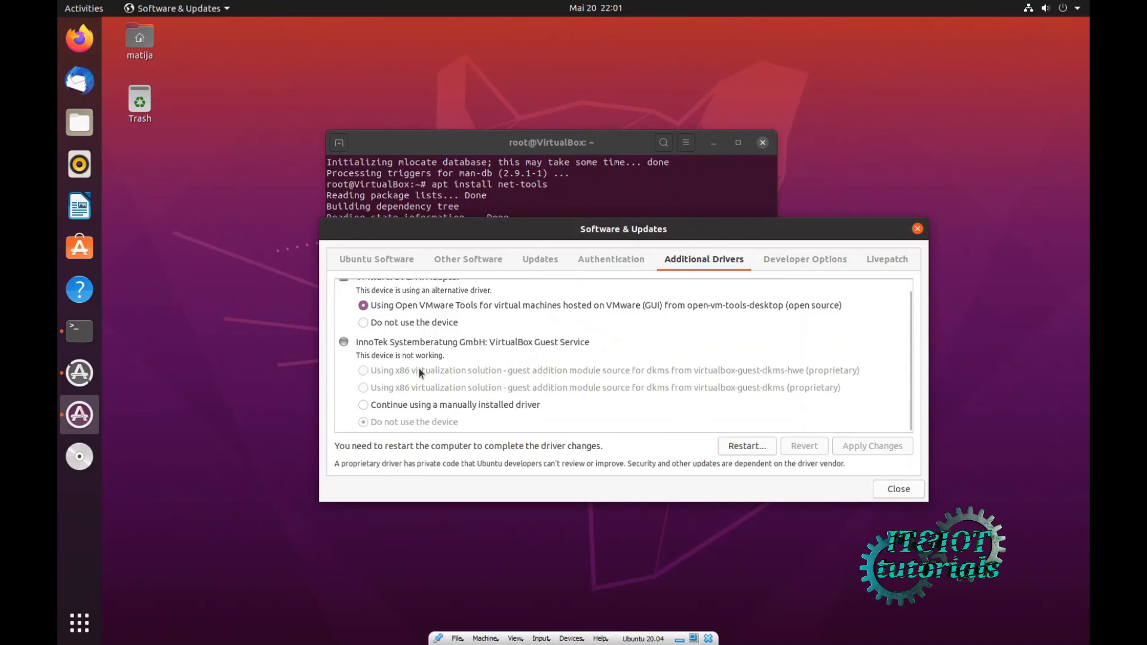
pyautogui.scroll(1, 417, 369)
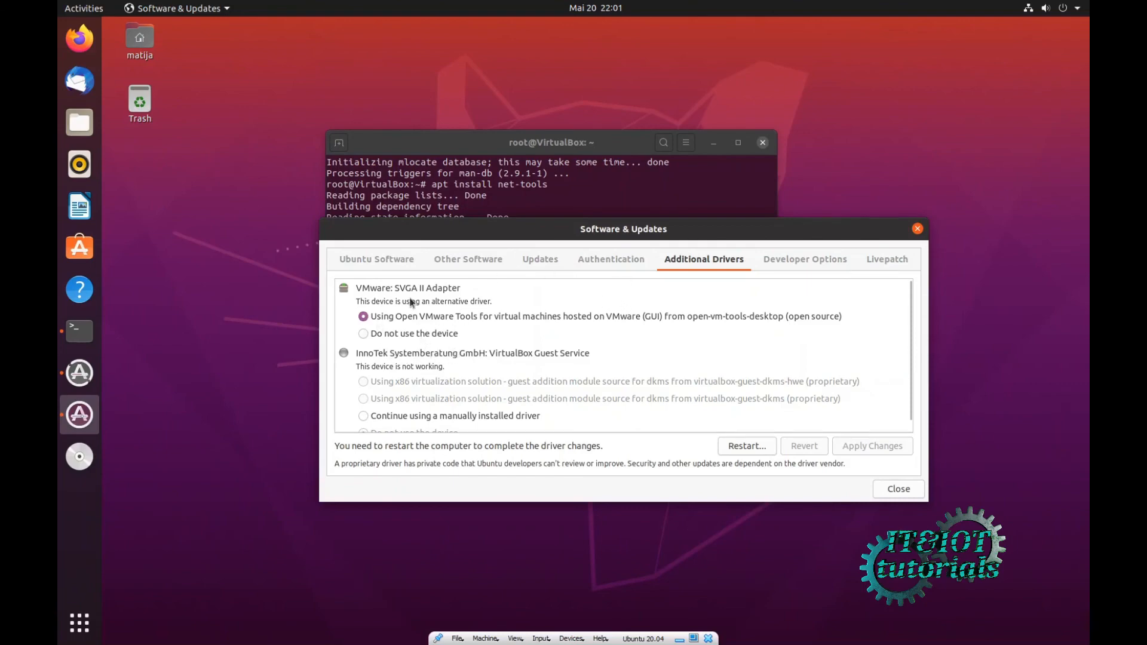
pyautogui.scroll(-1, 430, 382)
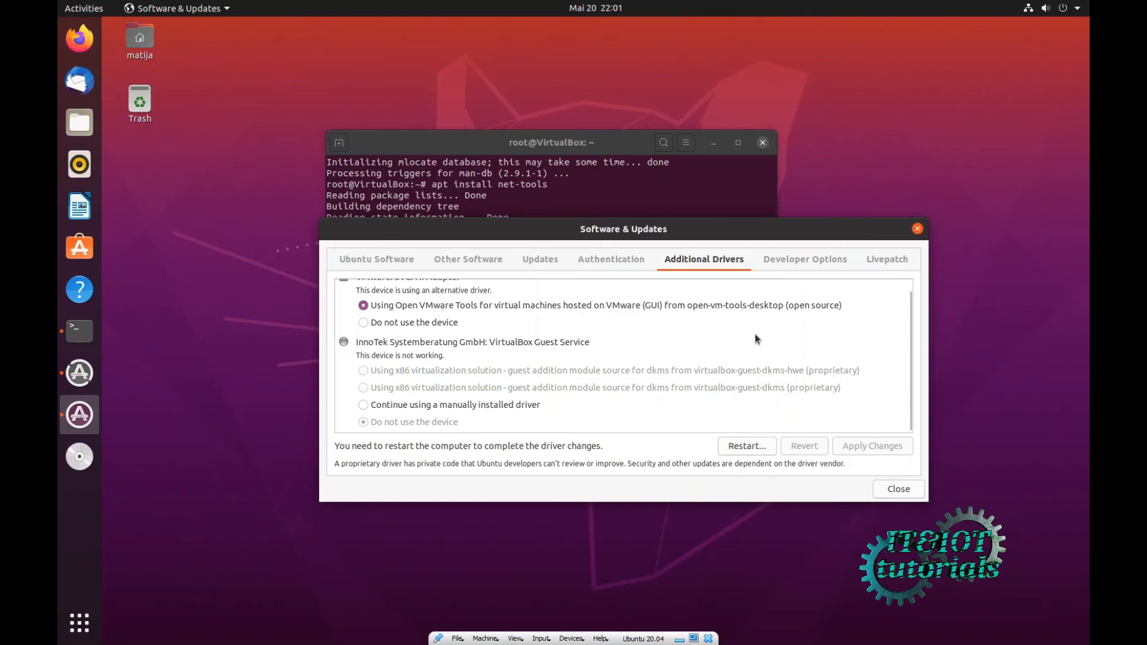
pyautogui.scroll(1, 755, 335)
pyautogui.click(379, 259)
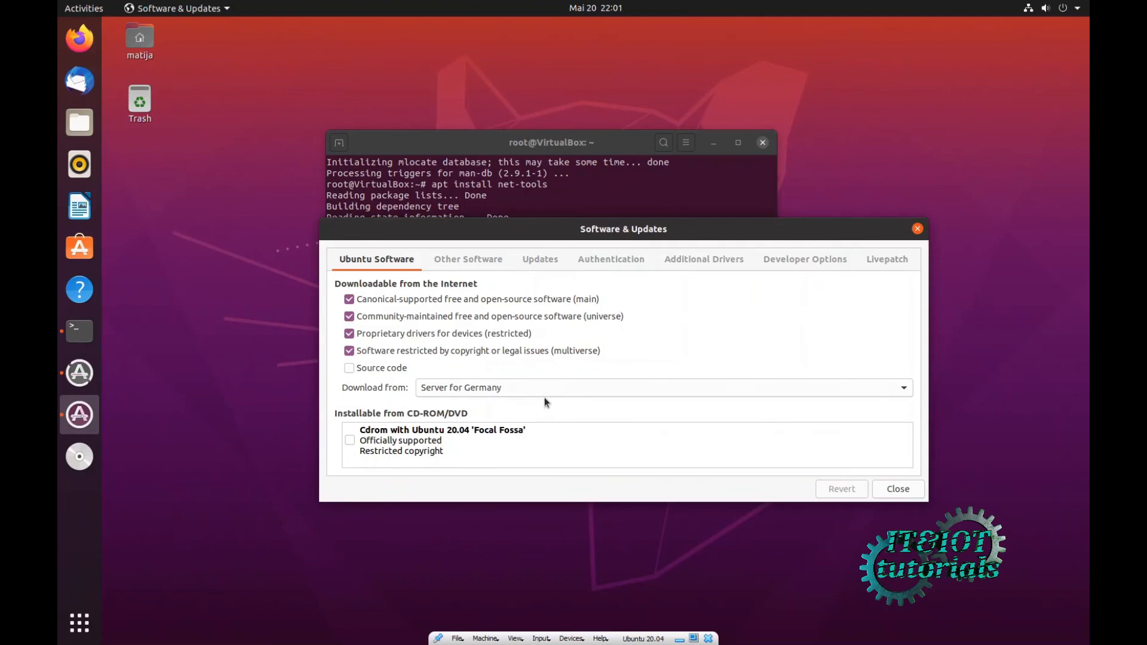
pyautogui.click(710, 260)
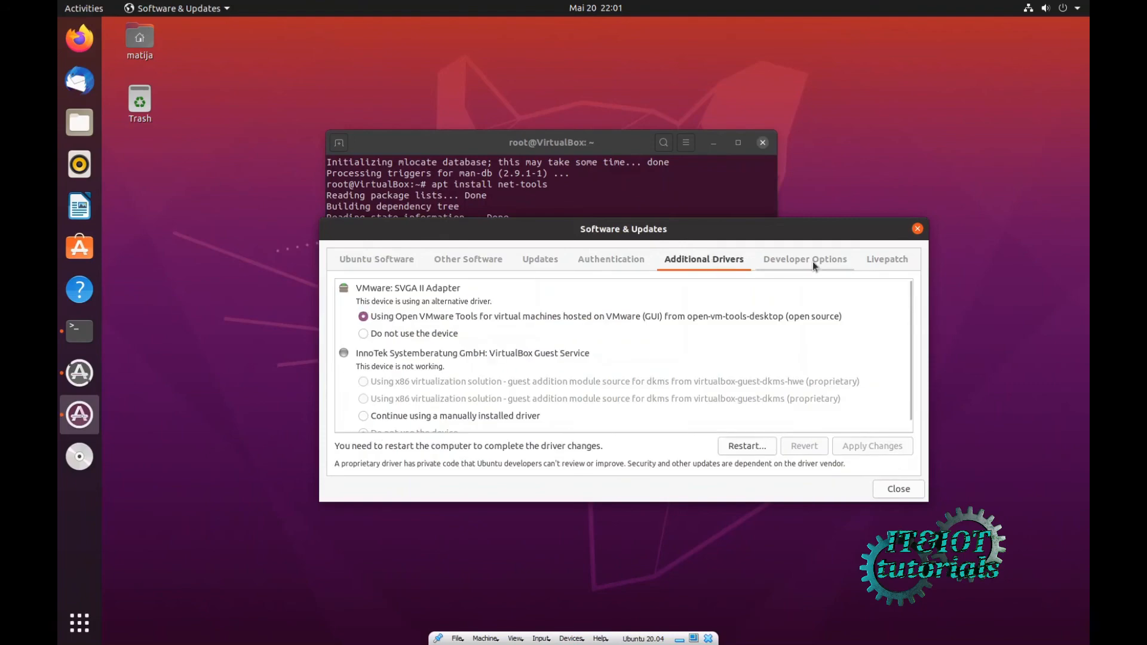
pyautogui.click(813, 261)
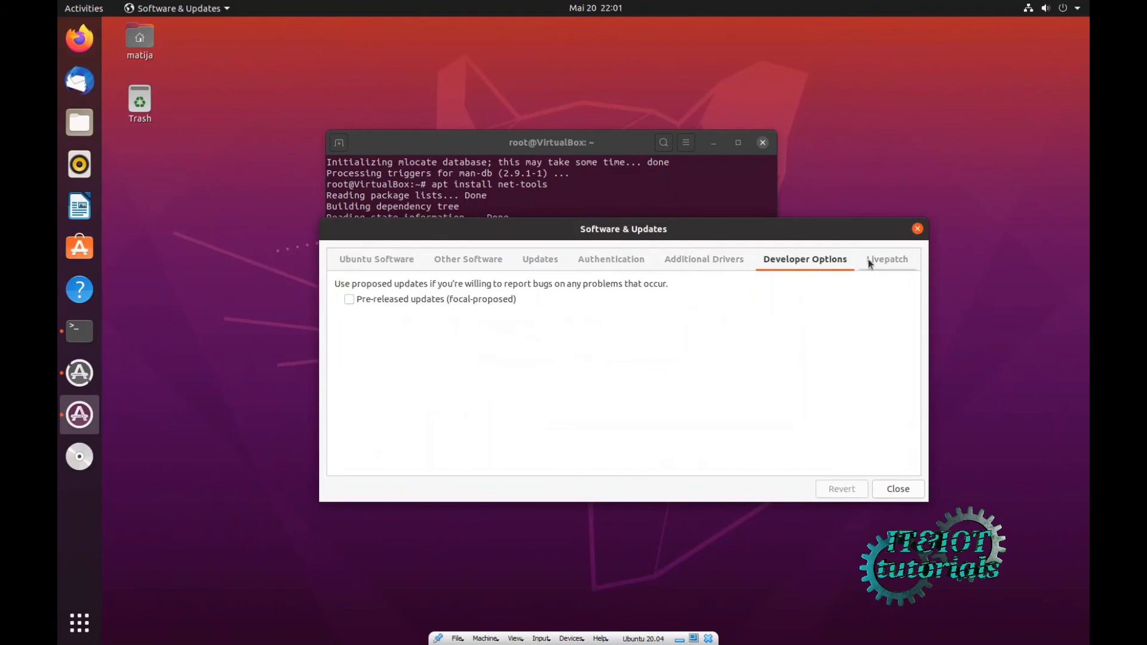
# - Authenticate with the account password to install the updates, then restart the VM immediately
pyautogui.click(897, 488)
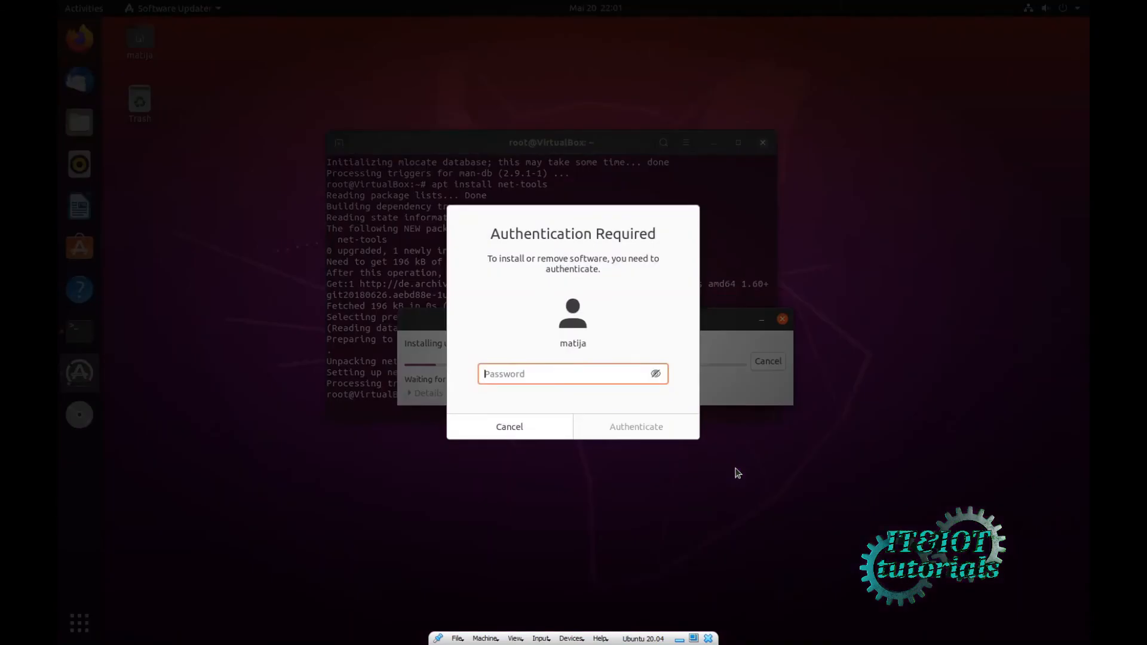
pyautogui.write('•••••••')
pyautogui.press('Return')
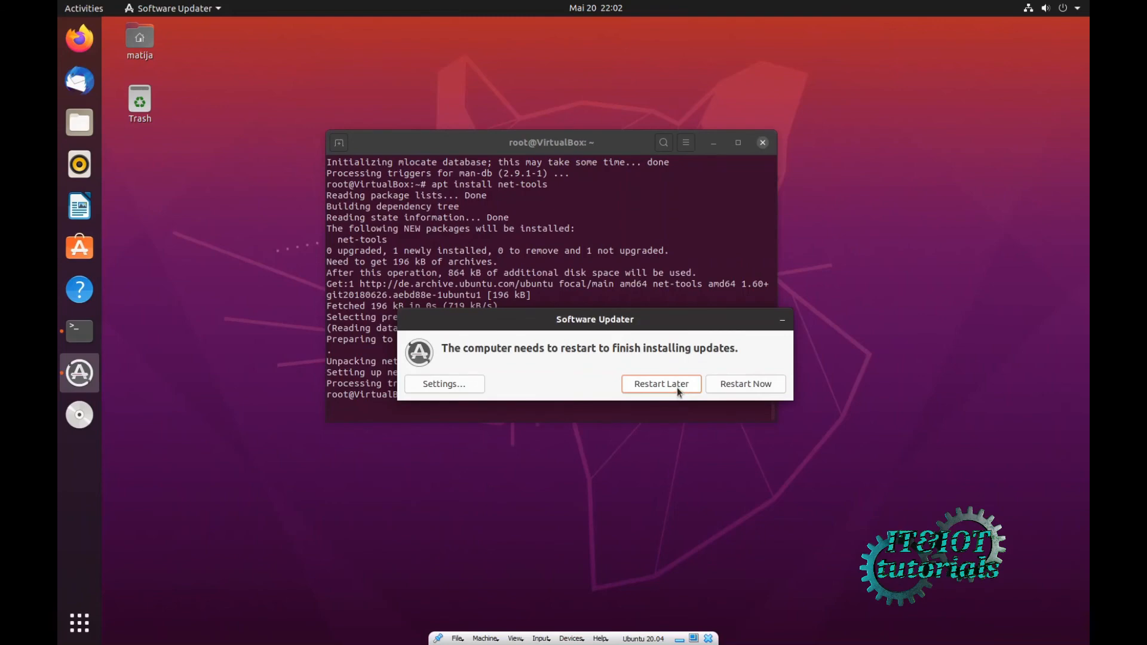
pyautogui.click(681, 389)
pyautogui.click(748, 387)
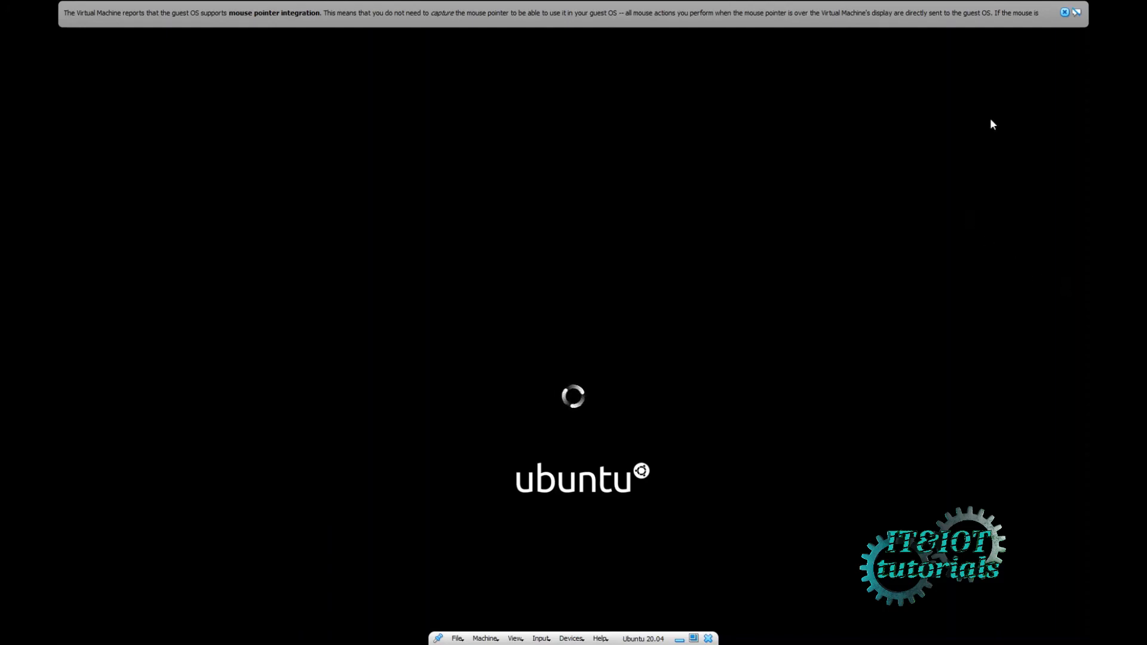
# - Dismiss the mouse integration notice and sign back in with the user account password
pyautogui.click(1063, 13)
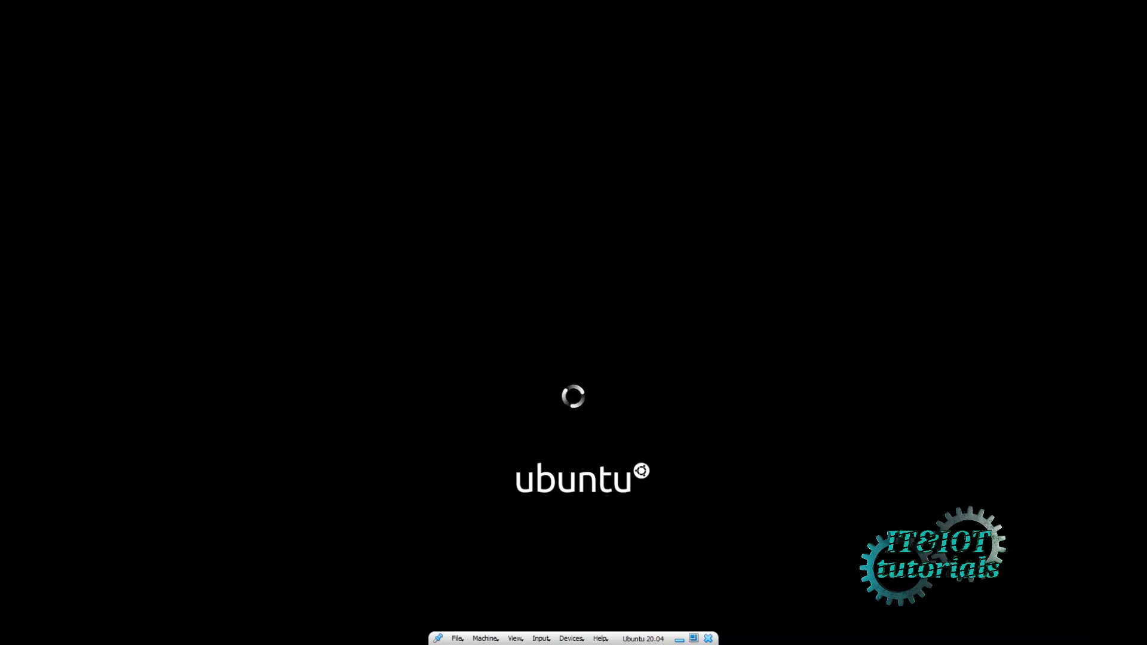
pyautogui.click(557, 307)
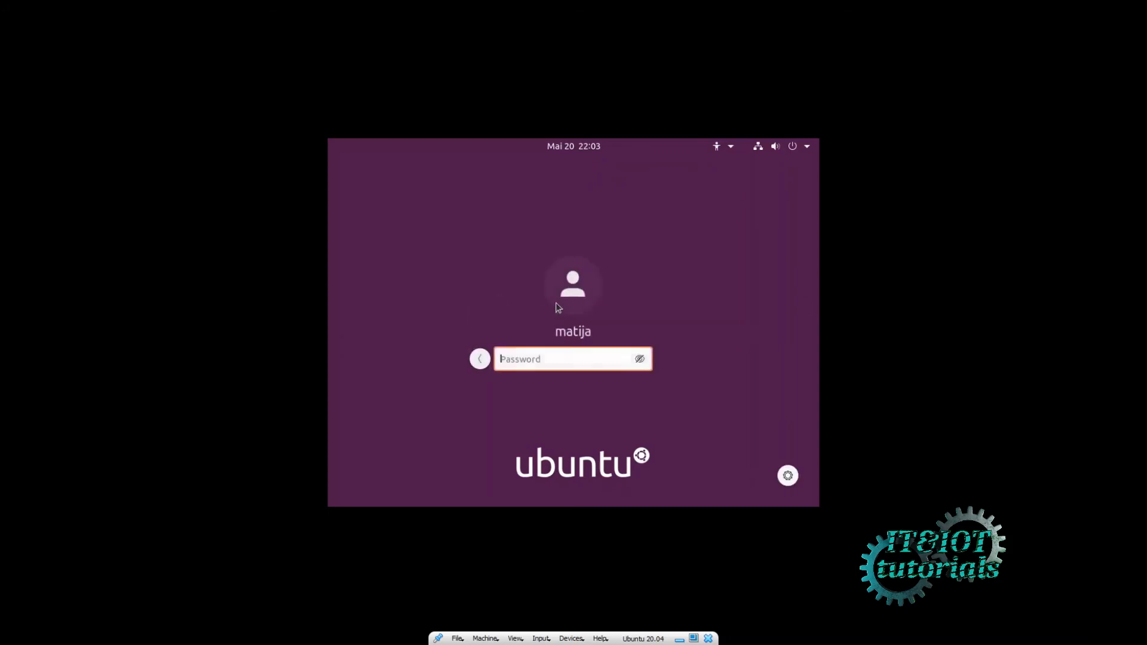
pyautogui.write('a*****')
pyautogui.press('Return')
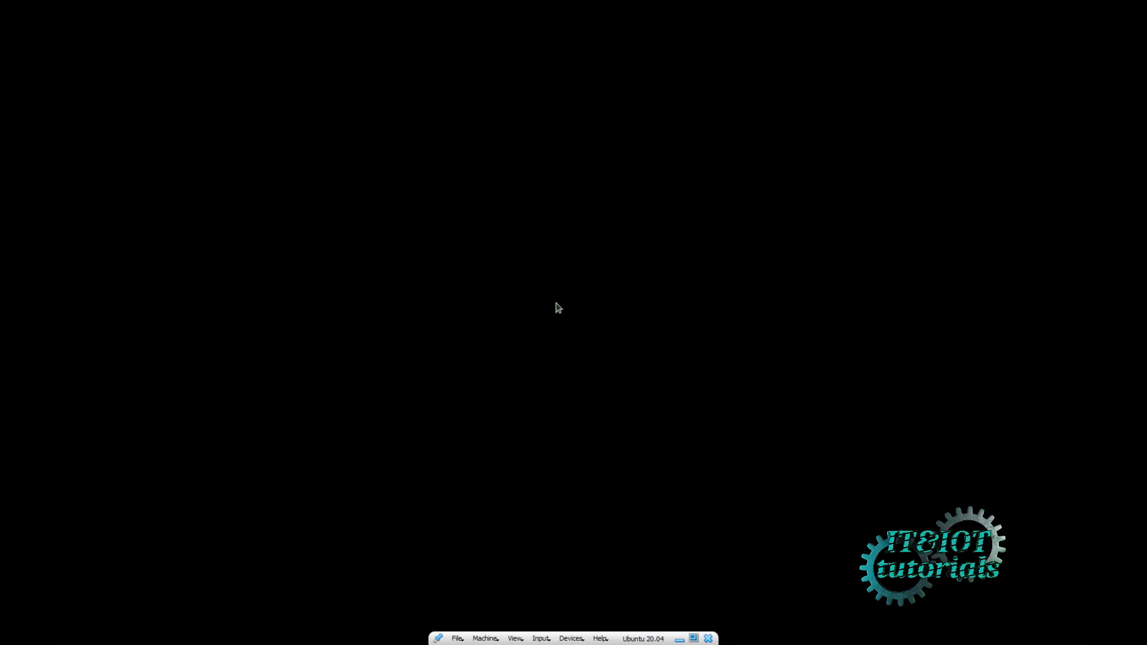